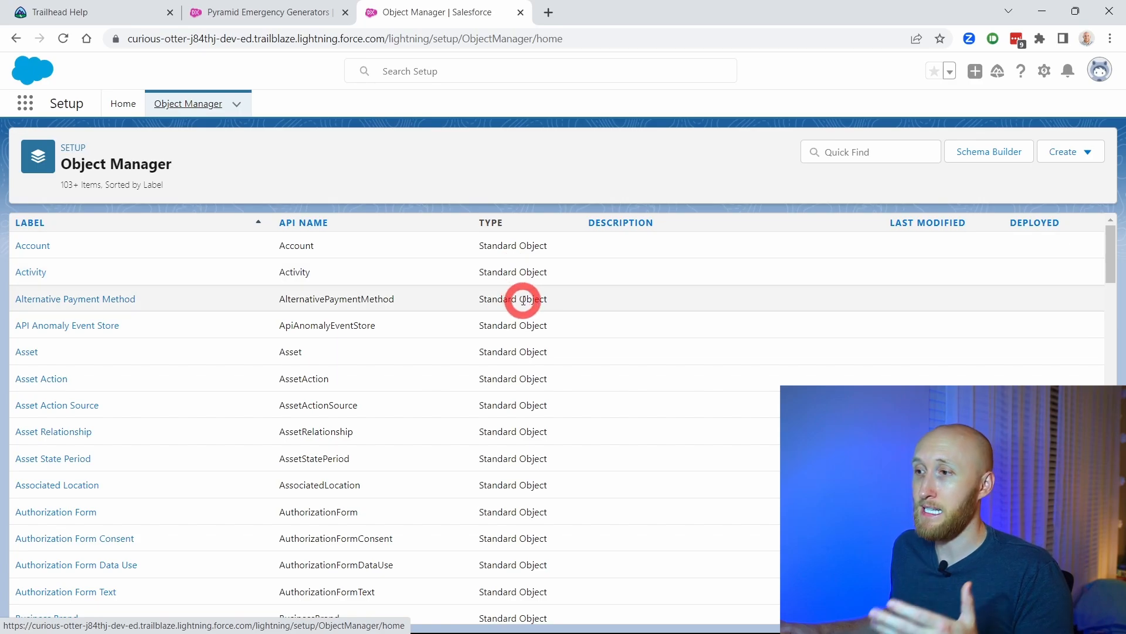
# Step: Open Schema Builder from the Object Manager and look over the relationship diagram of all objects
pyautogui.scroll(-6, 524, 300)
pyautogui.scroll(6, 523, 301)
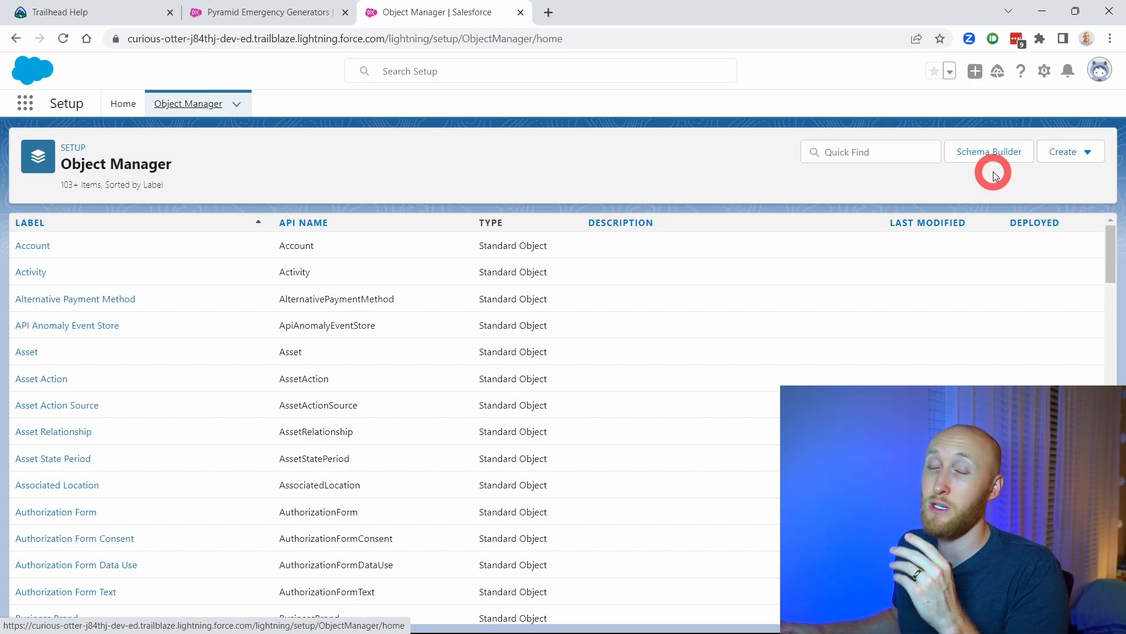
pyautogui.click(976, 157)
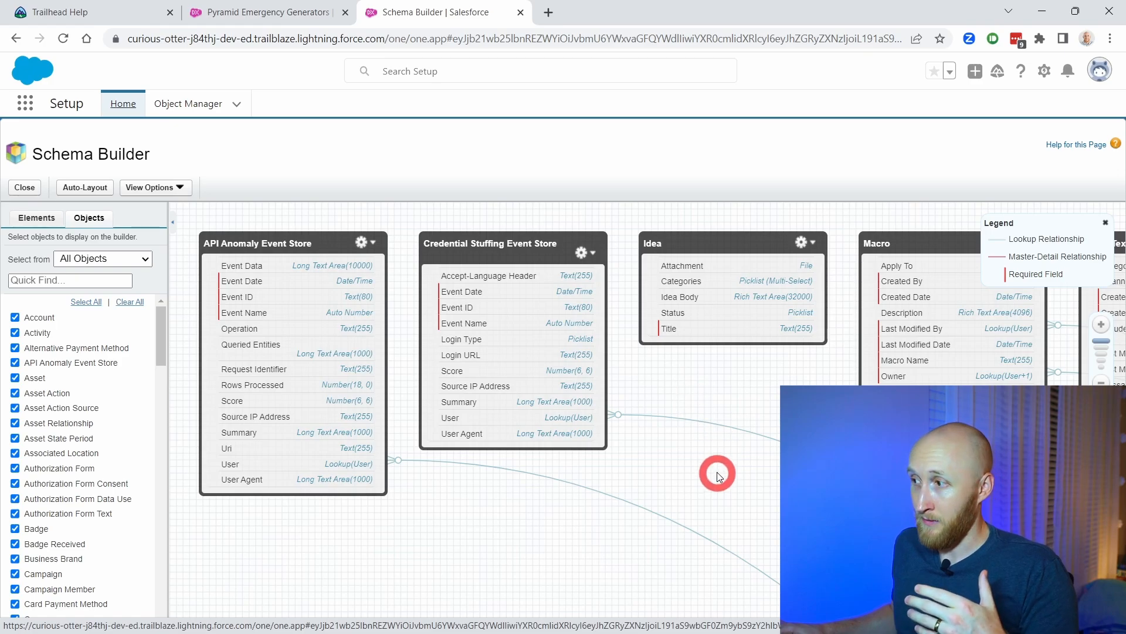
pyautogui.scroll(-5, 718, 475)
pyautogui.moveTo(719, 461); pyautogui.dragTo(512, 349)
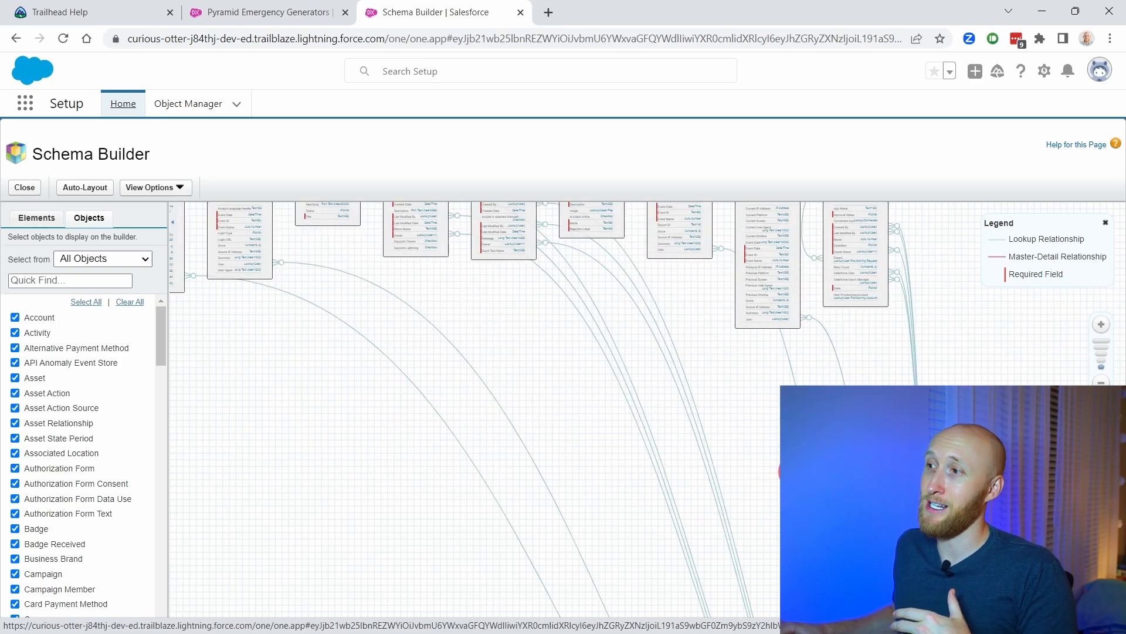
pyautogui.moveTo(789, 491); pyautogui.dragTo(540, 249)
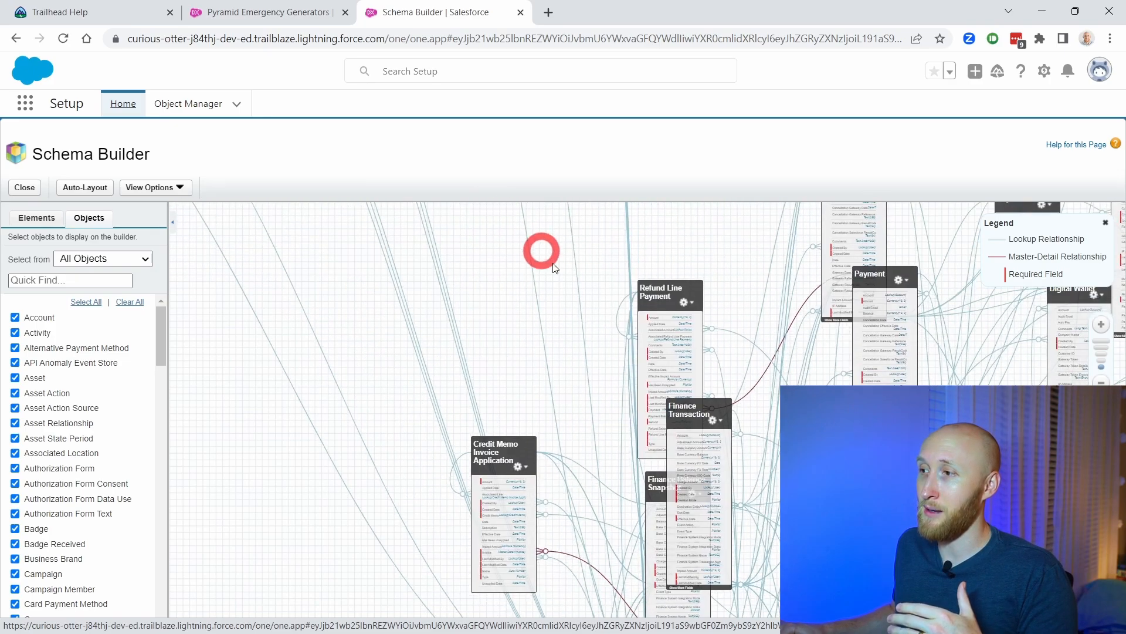
pyautogui.moveTo(712, 475); pyautogui.dragTo(298, 524)
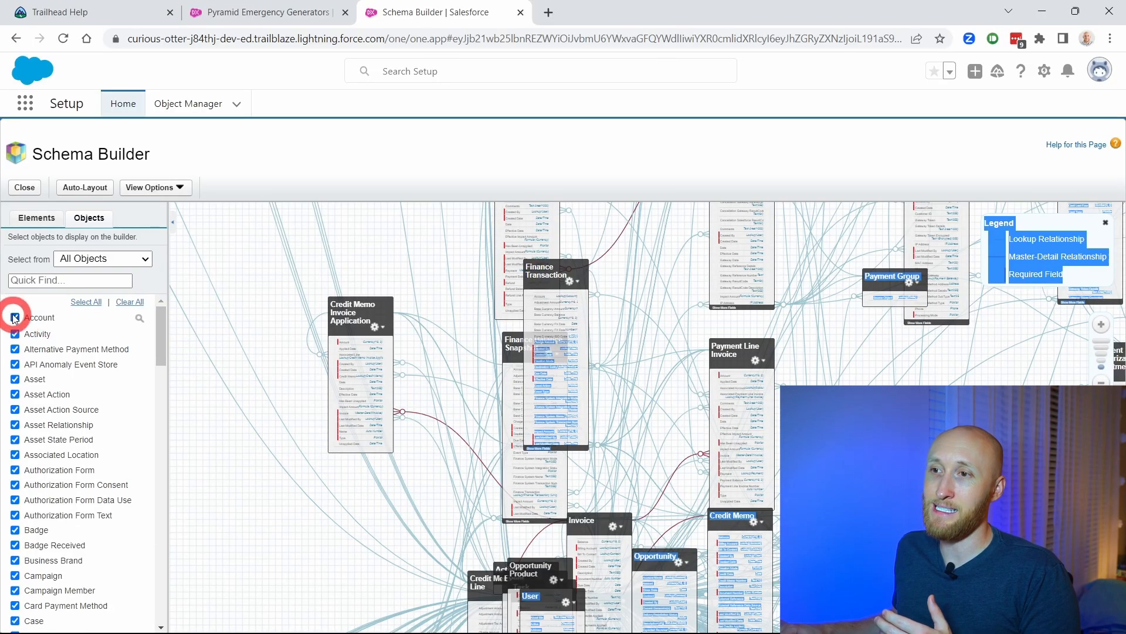
# Step: Clear all objects from the Schema Builder canvas
pyautogui.click(14, 317)
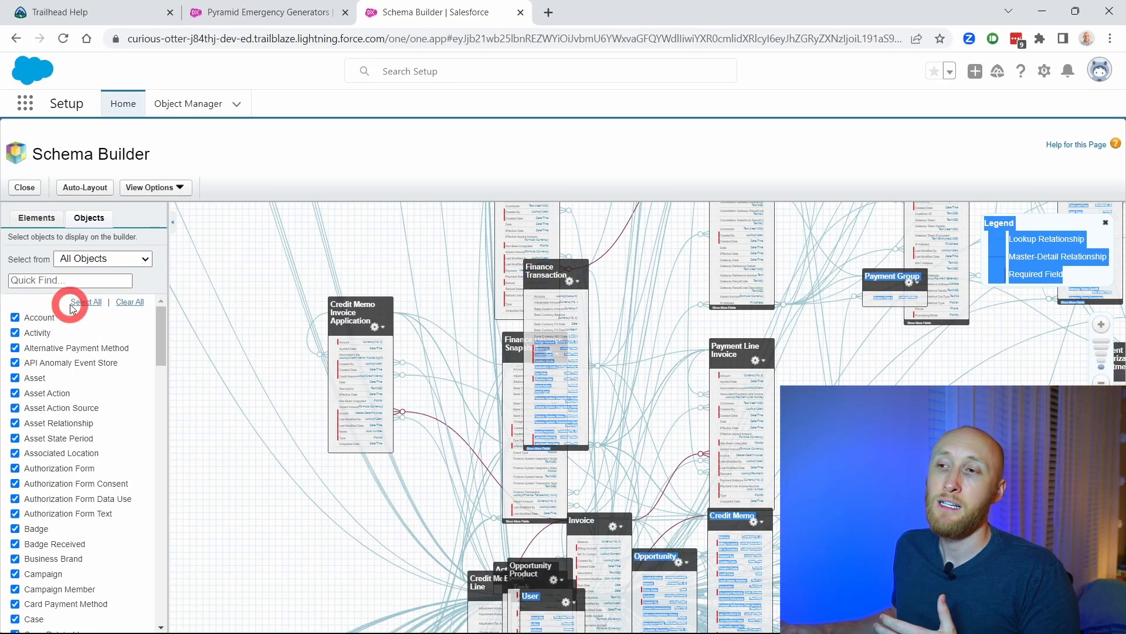
pyautogui.click(102, 303)
pyautogui.click(128, 303)
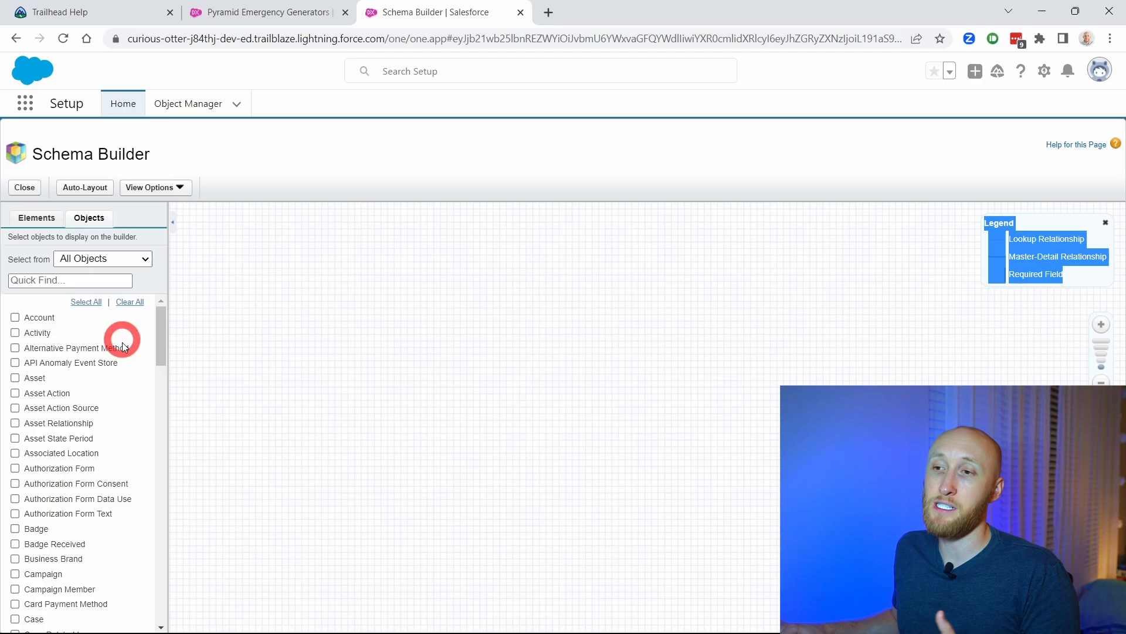
# Step: Display only the Account, Contact, Opportunity, Case and Lead objects on the Schema Builder canvas
pyautogui.scroll(-3, 30, 352)
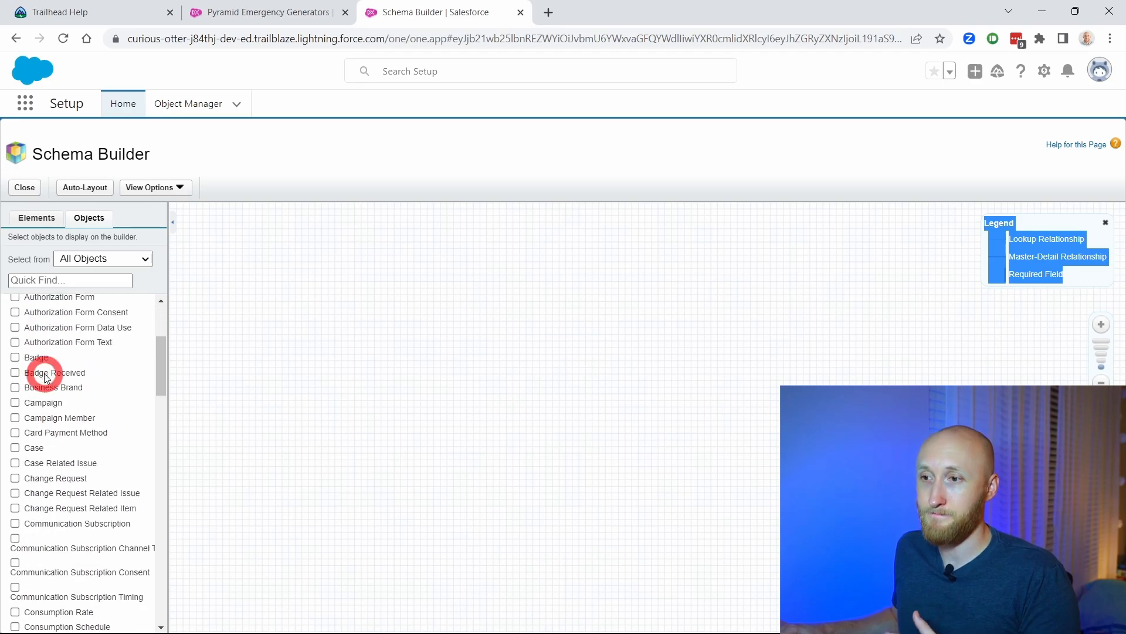
pyautogui.scroll(-3, 24, 455)
pyautogui.scroll(-5, 21, 455)
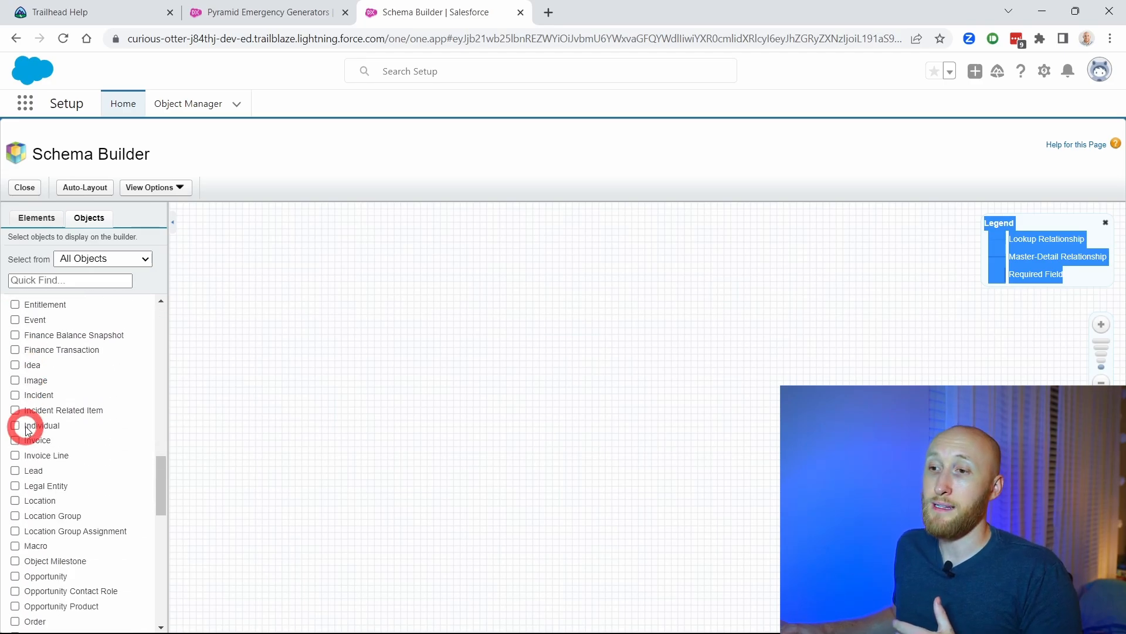
pyautogui.scroll(-5, 18, 461)
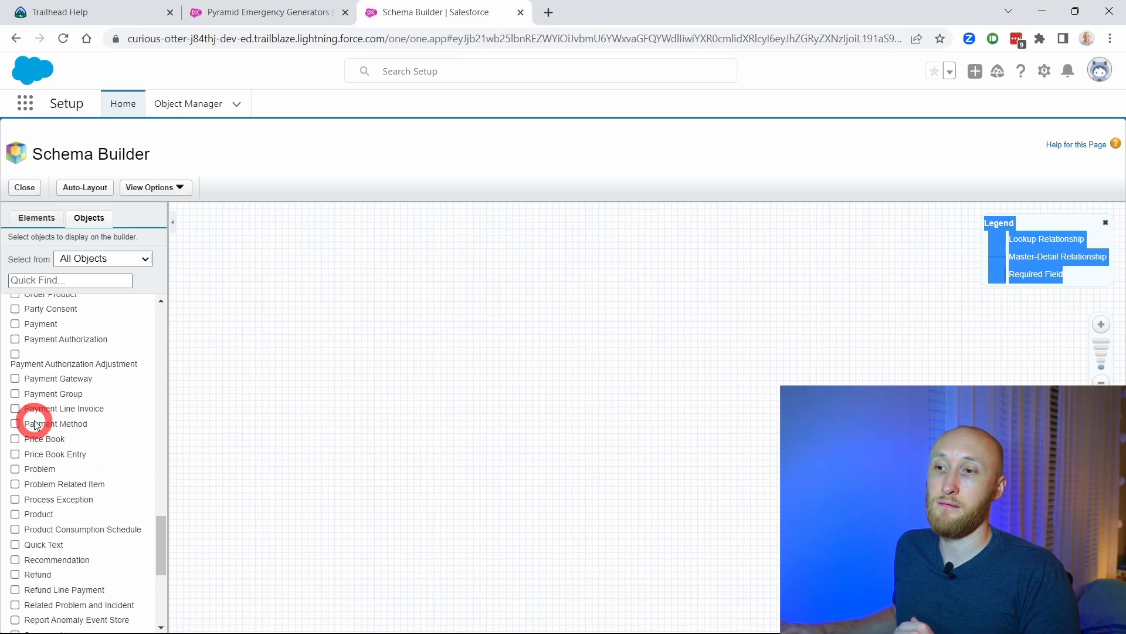
pyautogui.scroll(10, 21, 387)
pyautogui.scroll(-12, 21, 387)
pyautogui.scroll(6, 21, 387)
pyautogui.click(18, 404)
pyautogui.scroll(15, 21, 404)
pyautogui.scroll(-3, 21, 405)
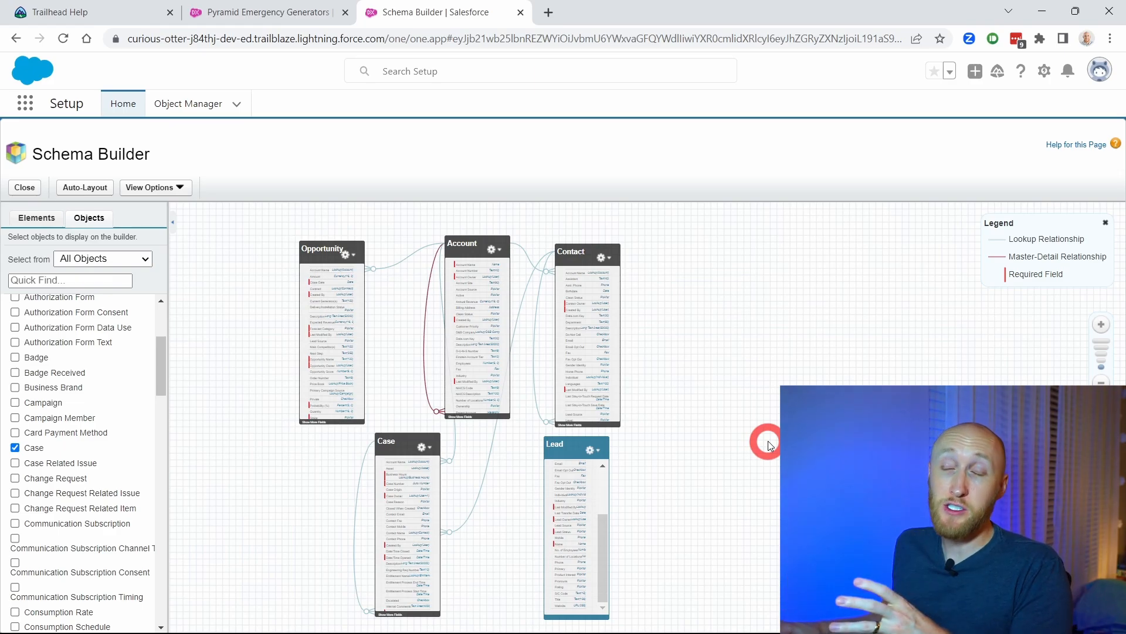
# Step: Move the Account object slightly toward Opportunity and examine its relationship lines to Contact, Opportunity and Case
pyautogui.scroll(1, 528, 400)
pyautogui.moveTo(483, 352); pyautogui.dragTo(536, 432)
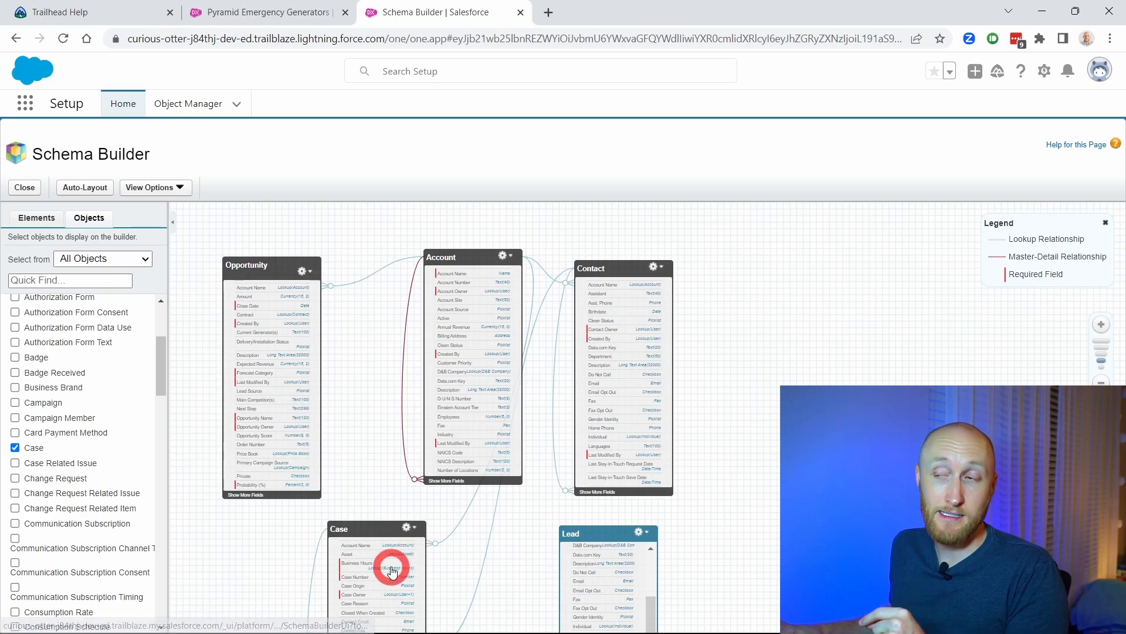
pyautogui.moveTo(463, 395); pyautogui.dragTo(443, 402)
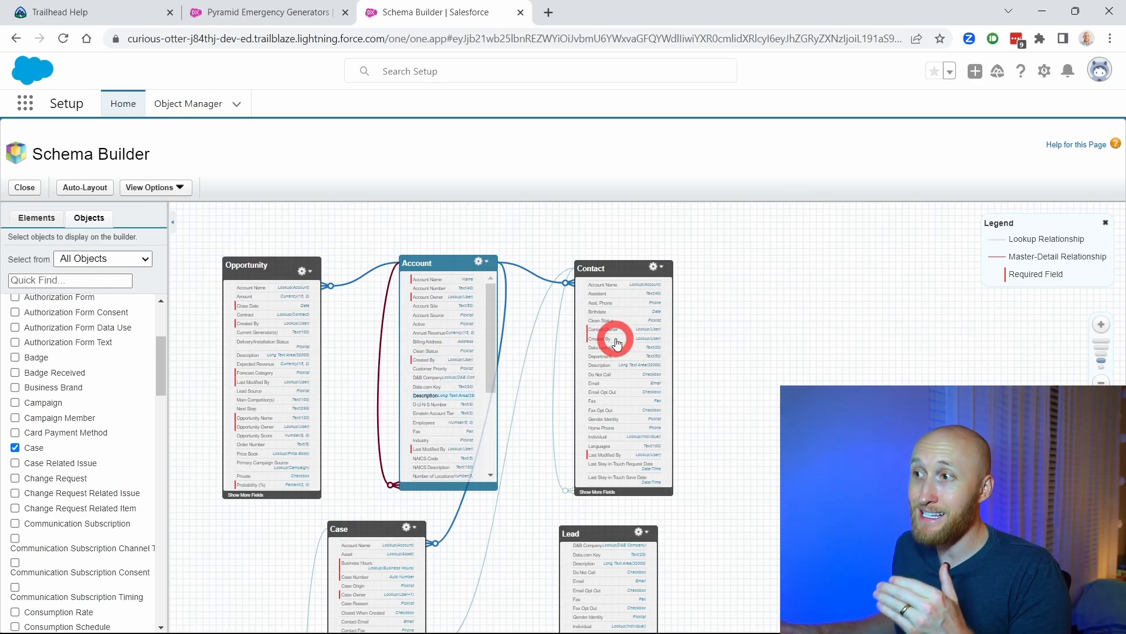
pyautogui.scroll(3, 583, 345)
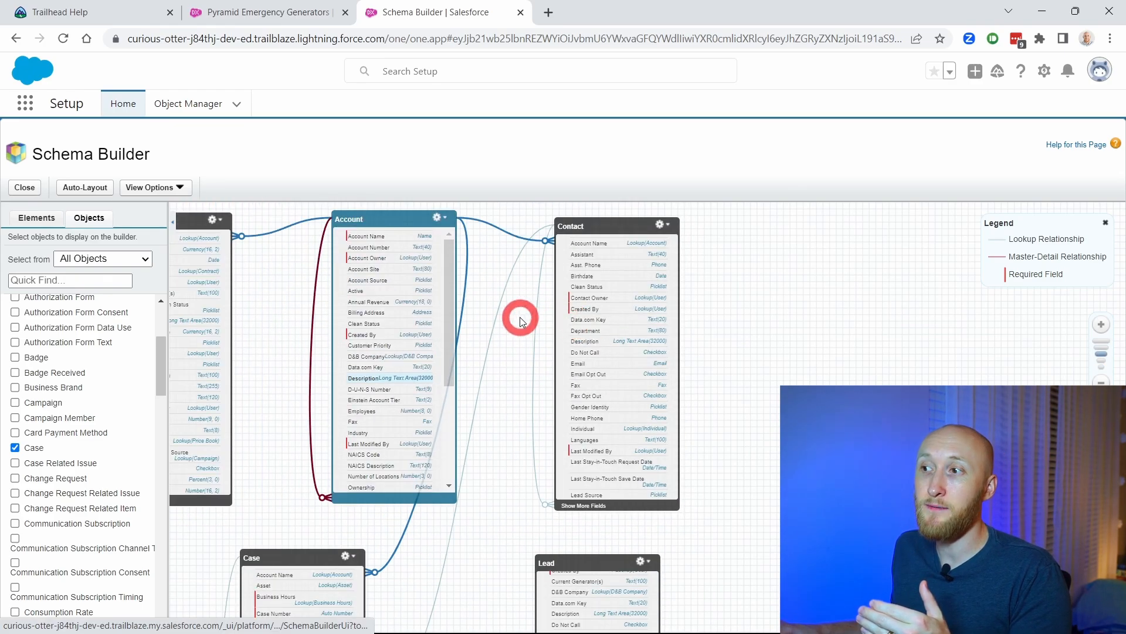
pyautogui.moveTo(520, 320); pyautogui.dragTo(508, 343)
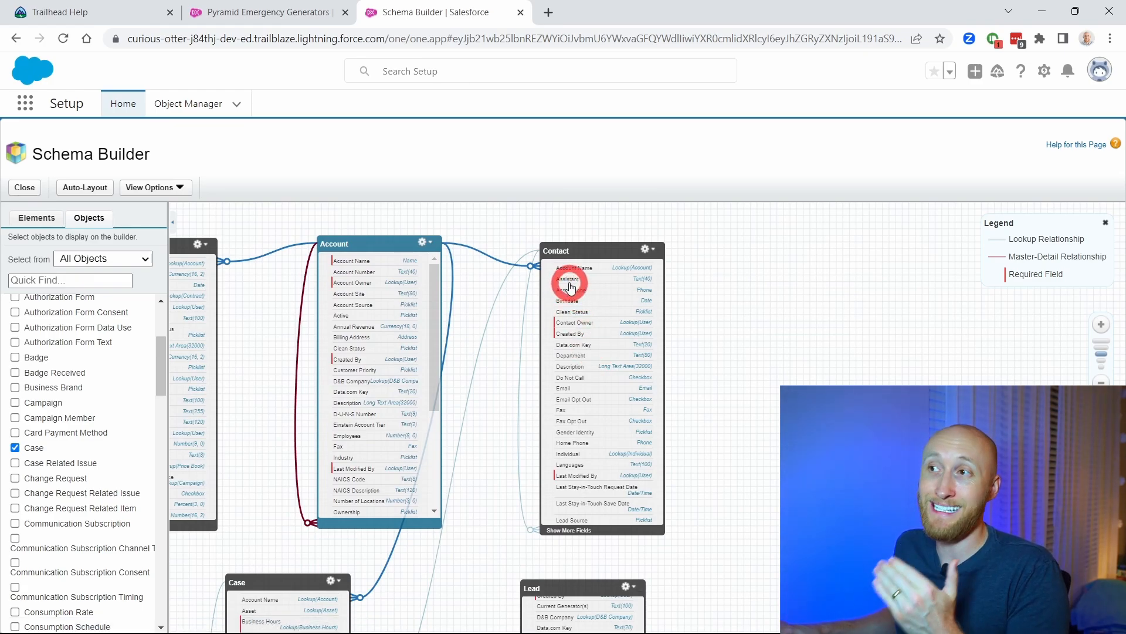
# Step: Switch to the Sales app and open the details of the United Oil & Gas Corp. CEO's contact record from the All Contacts list
pyautogui.click(257, 13)
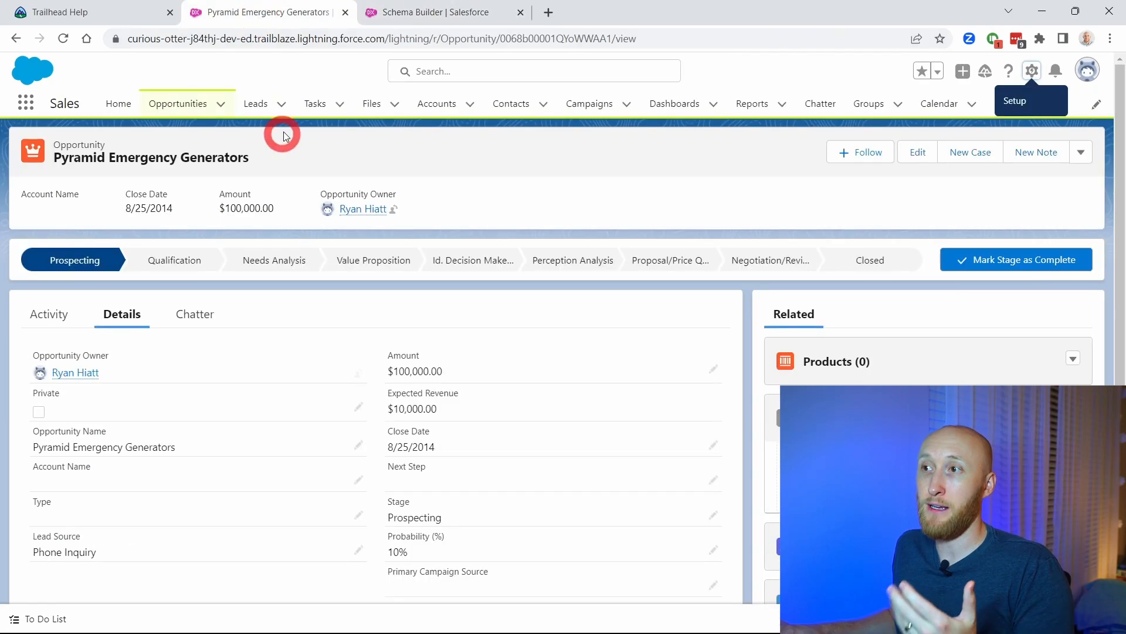
pyautogui.click(511, 106)
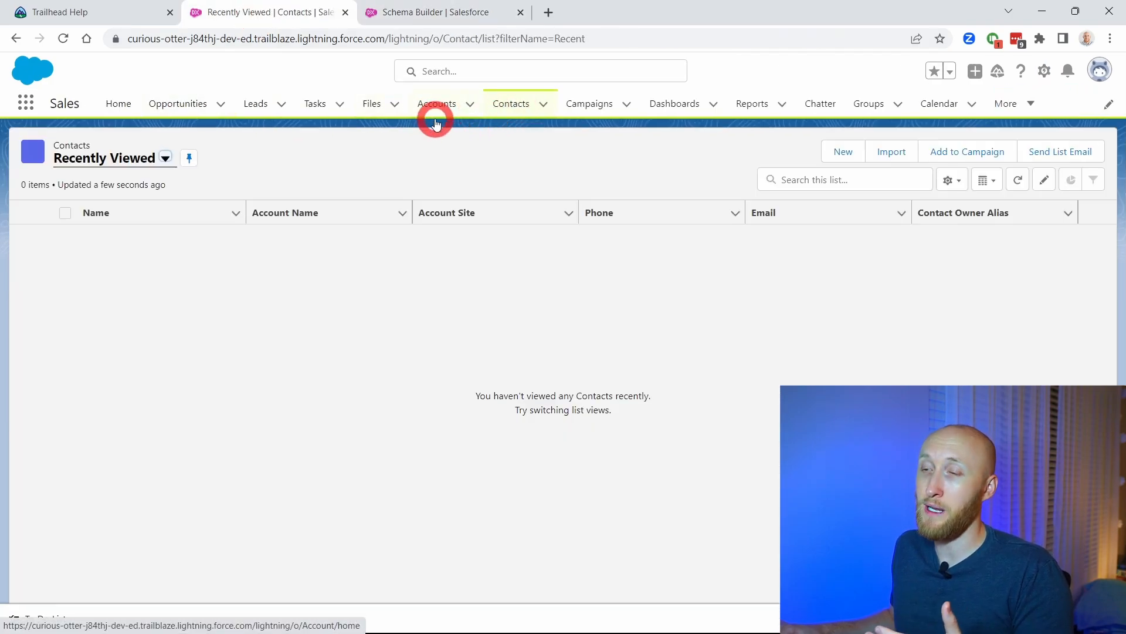
pyautogui.click(164, 159)
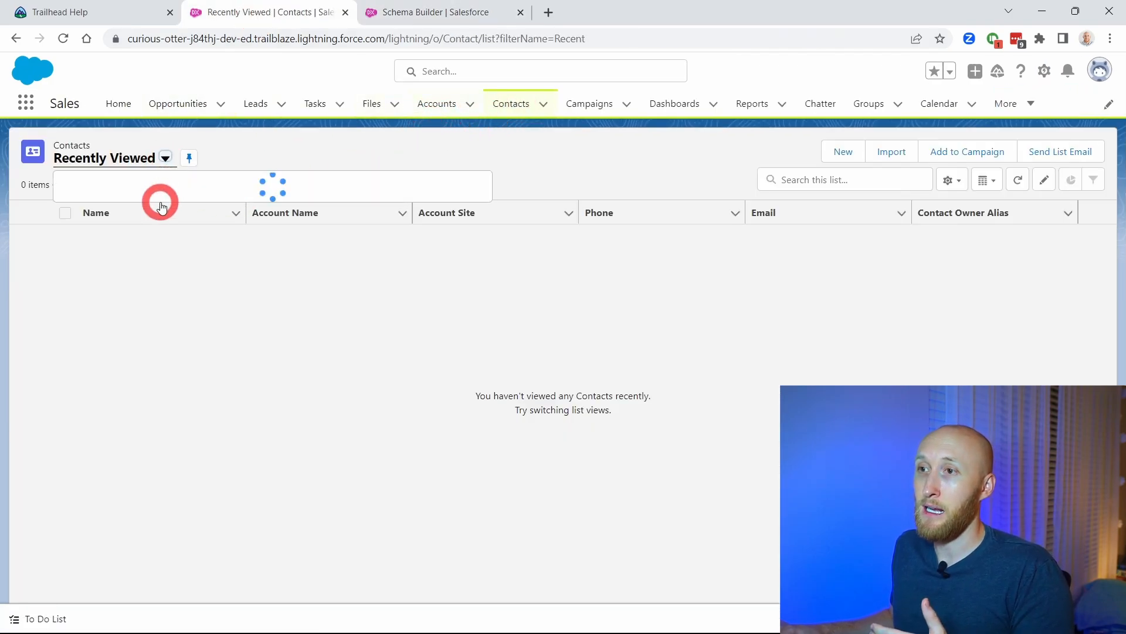
pyautogui.click(159, 210)
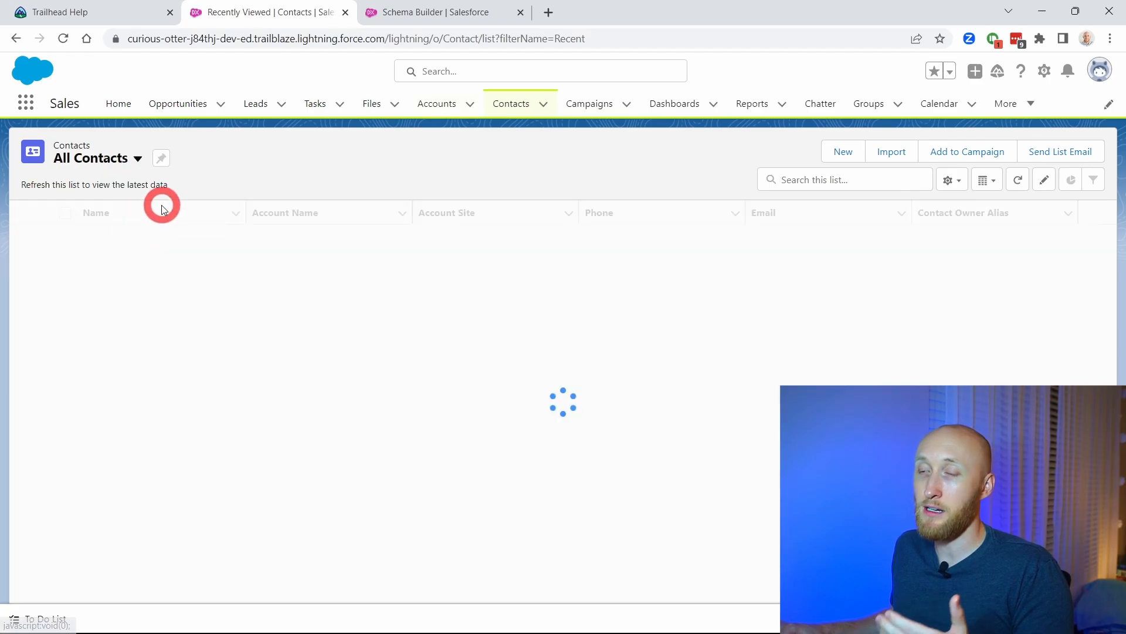
pyautogui.click(121, 261)
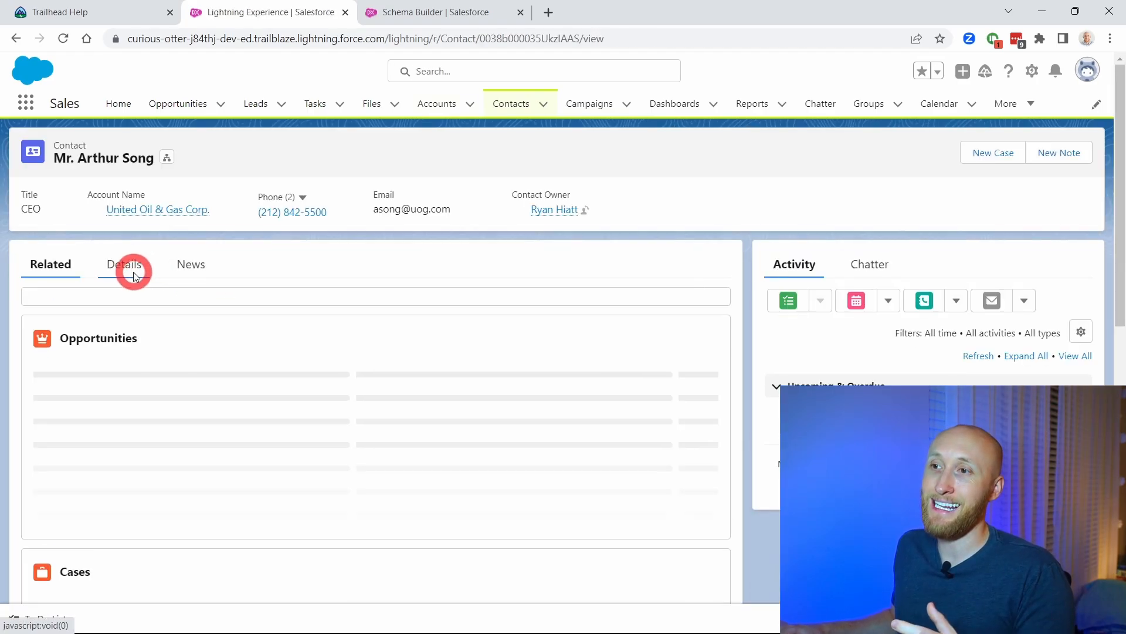
pyautogui.click(134, 271)
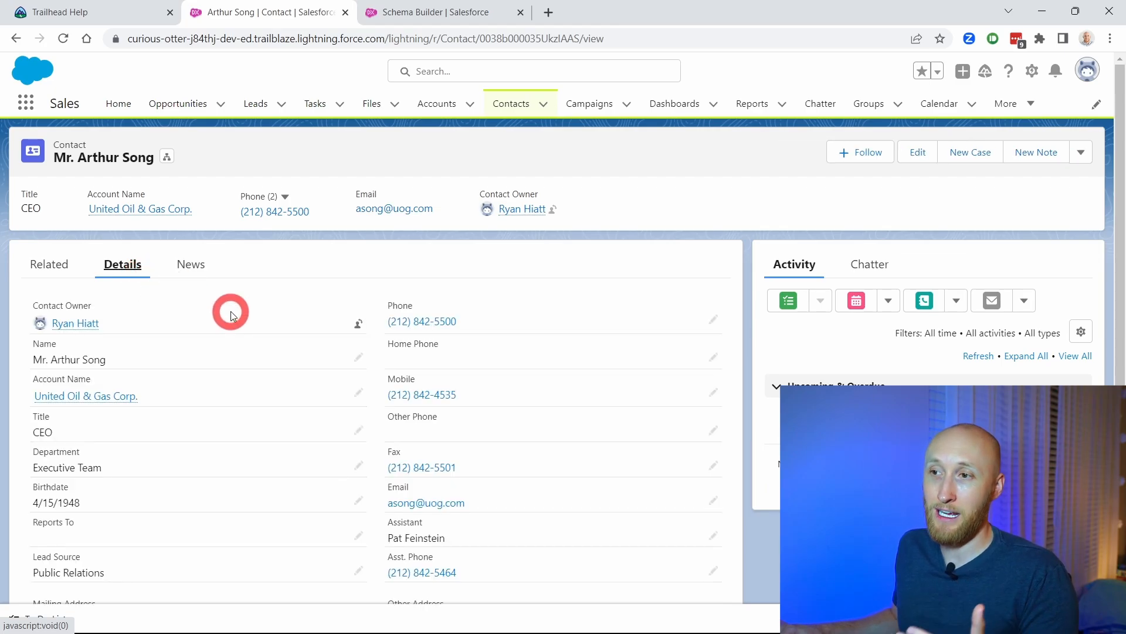
pyautogui.moveTo(30, 370); pyautogui.dragTo(145, 398)
pyautogui.click(258, 285)
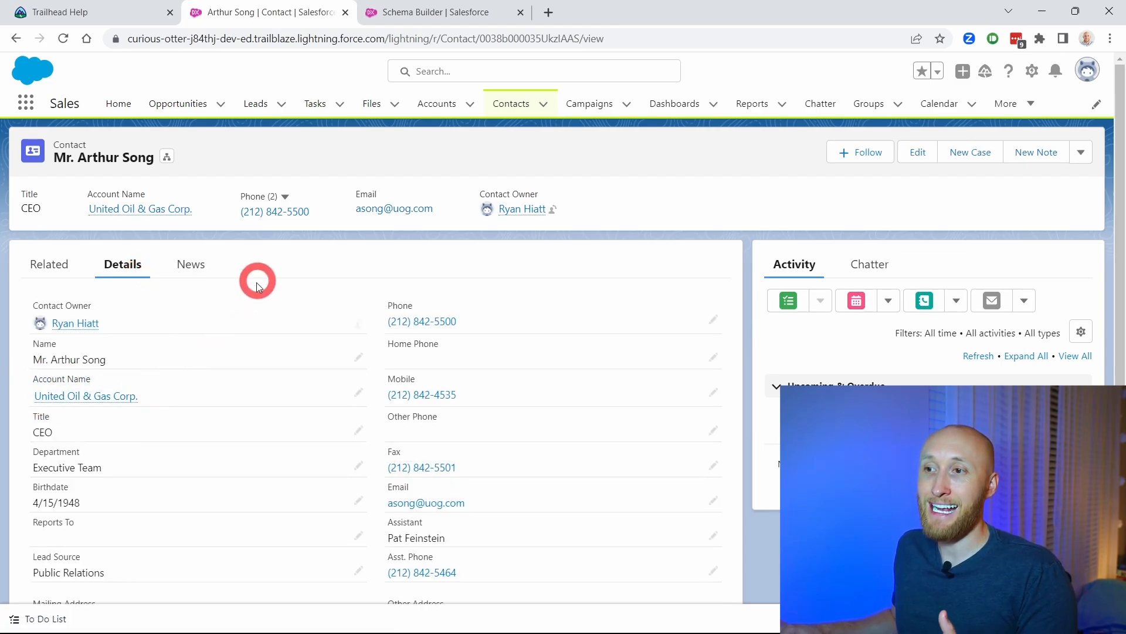
# Step: Clear the contact's account name, look up "united", reselect United Oil & Gas Corp. and save the record
pyautogui.click(359, 393)
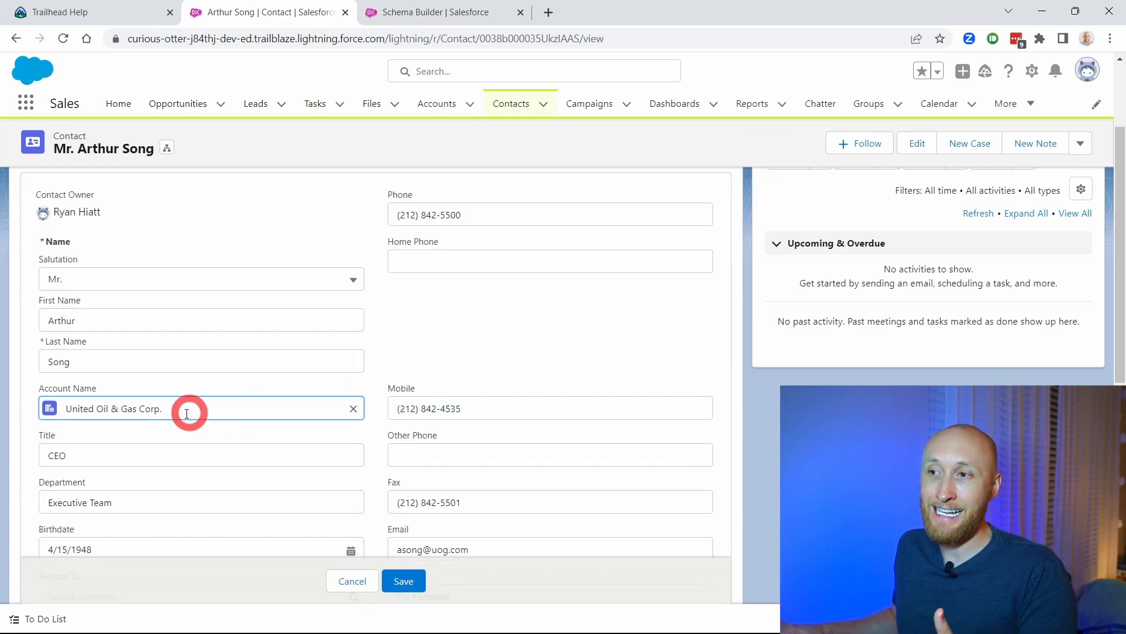
pyautogui.click(353, 408)
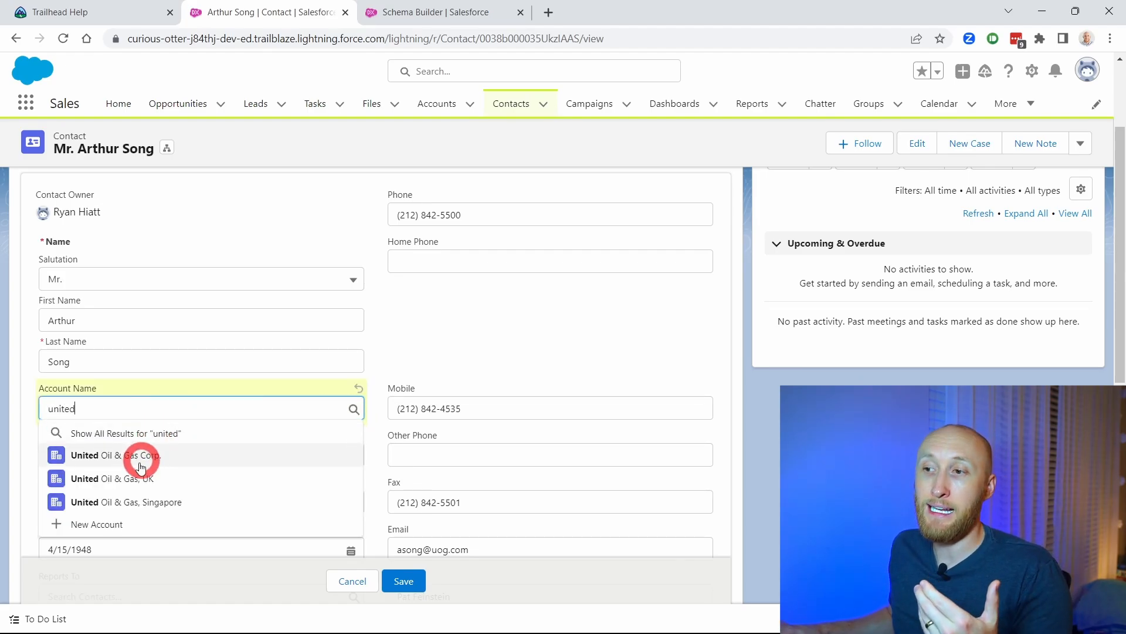
pyautogui.click(140, 467)
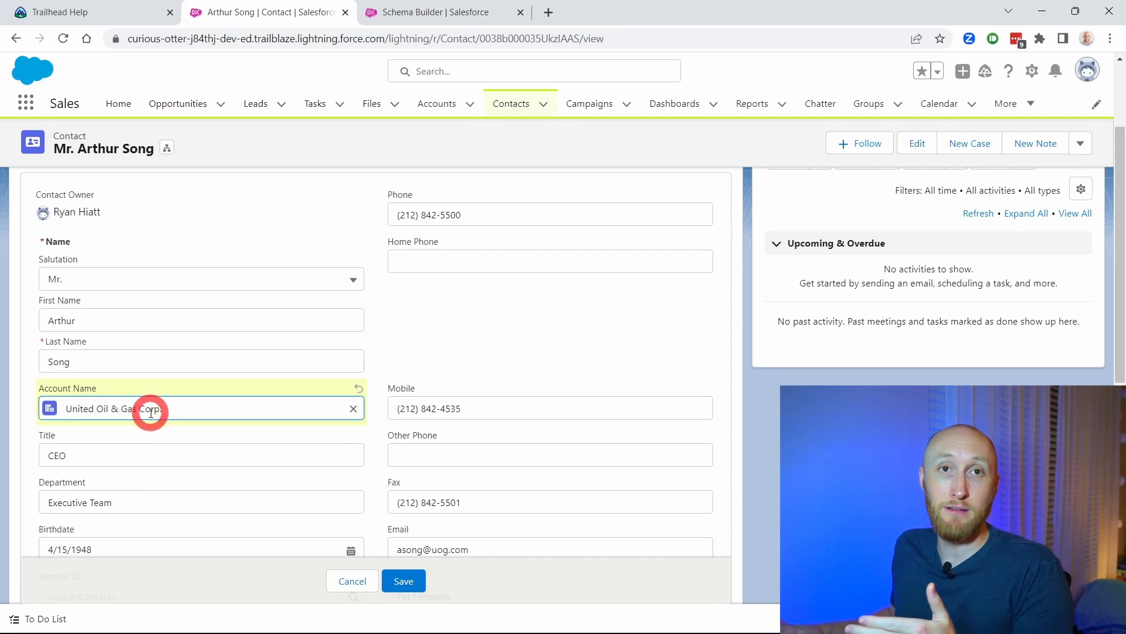
pyautogui.click(406, 580)
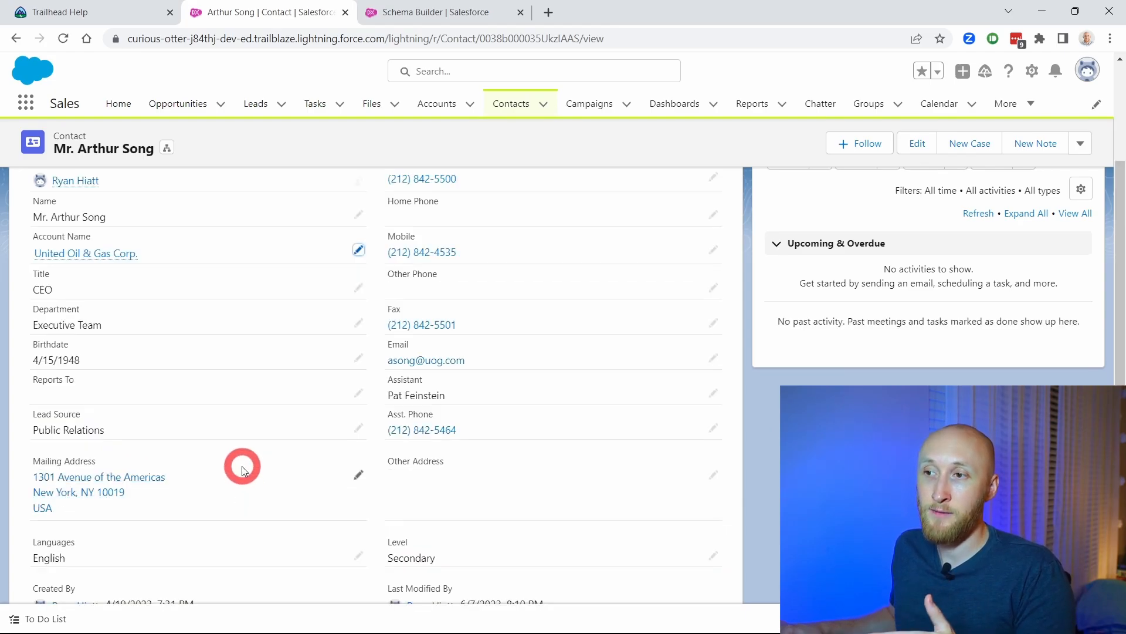
# Step: Preview the contact's linked account and compare it with the Contact object's Account Name lookup in Schema Builder
pyautogui.moveTo(101, 255)
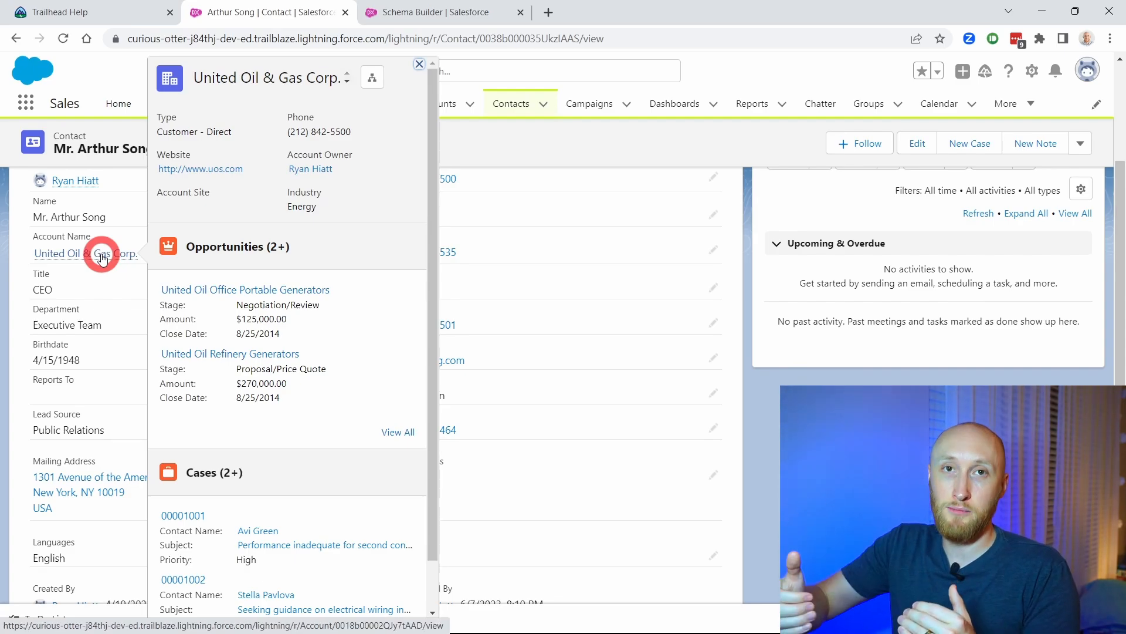
pyautogui.click(376, 12)
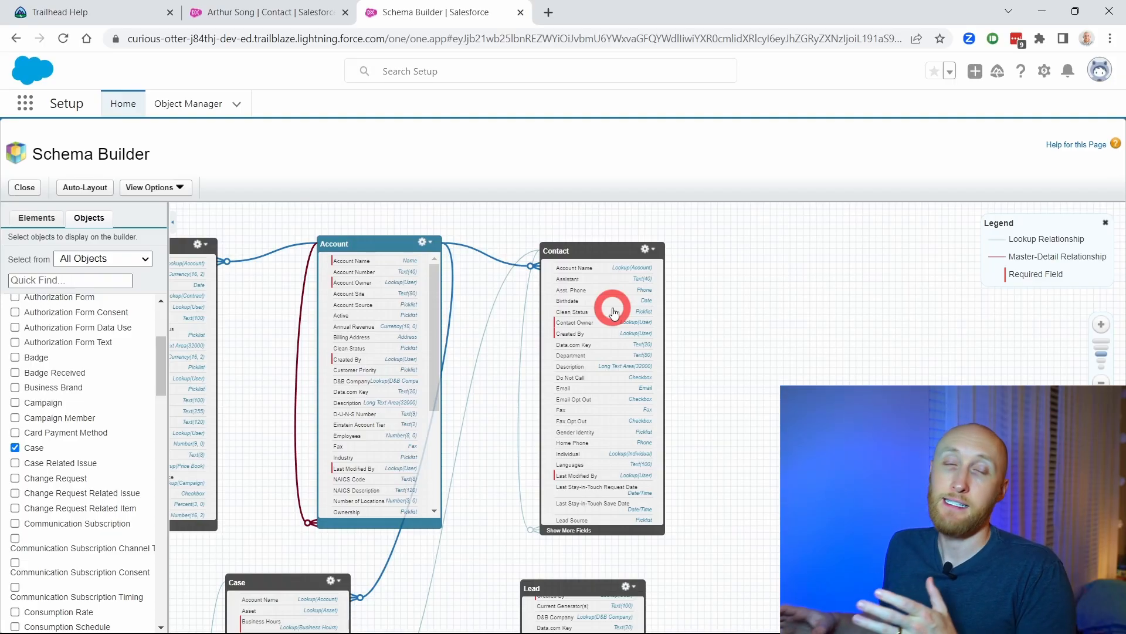
pyautogui.click(211, 13)
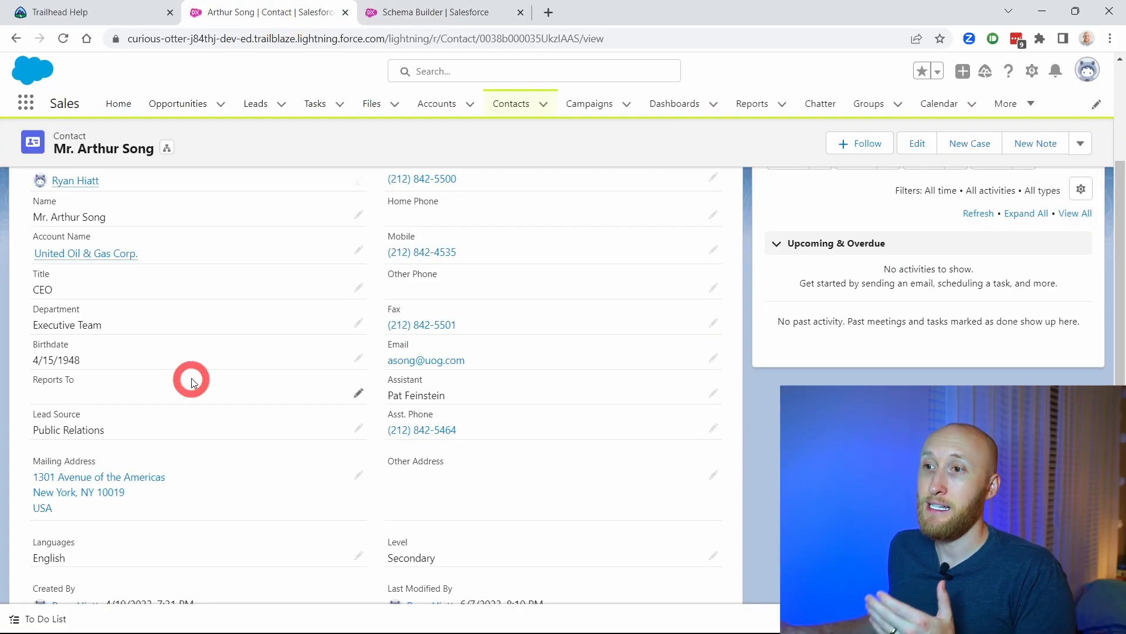
# Step: Remove the account from the contact's Account Name field and save the record
pyautogui.click(358, 251)
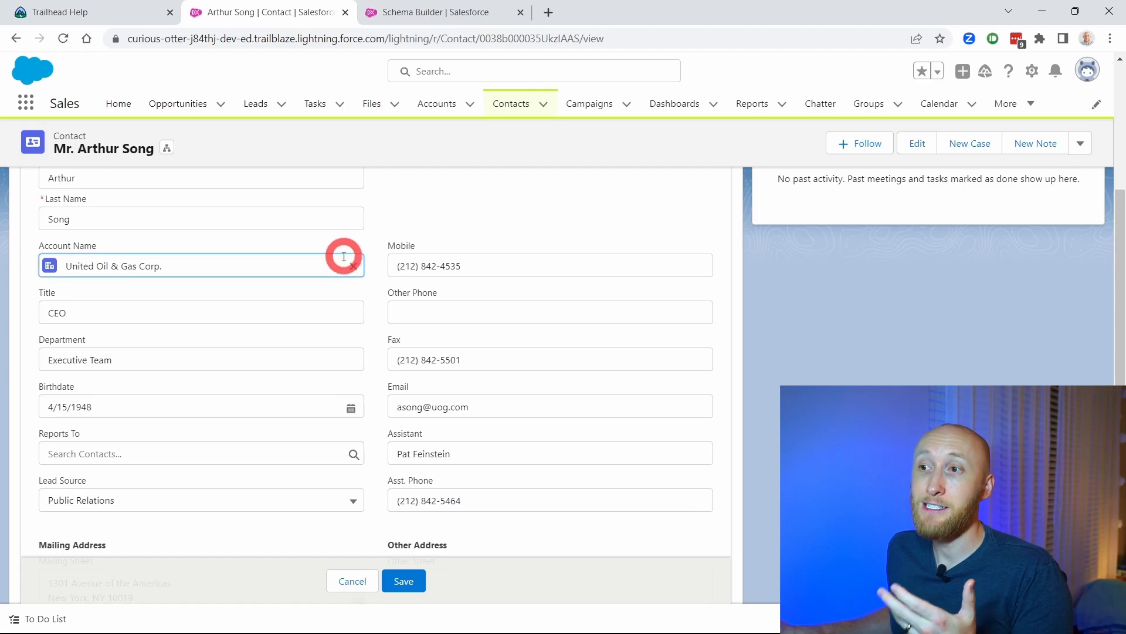
pyautogui.click(354, 265)
pyautogui.click(405, 580)
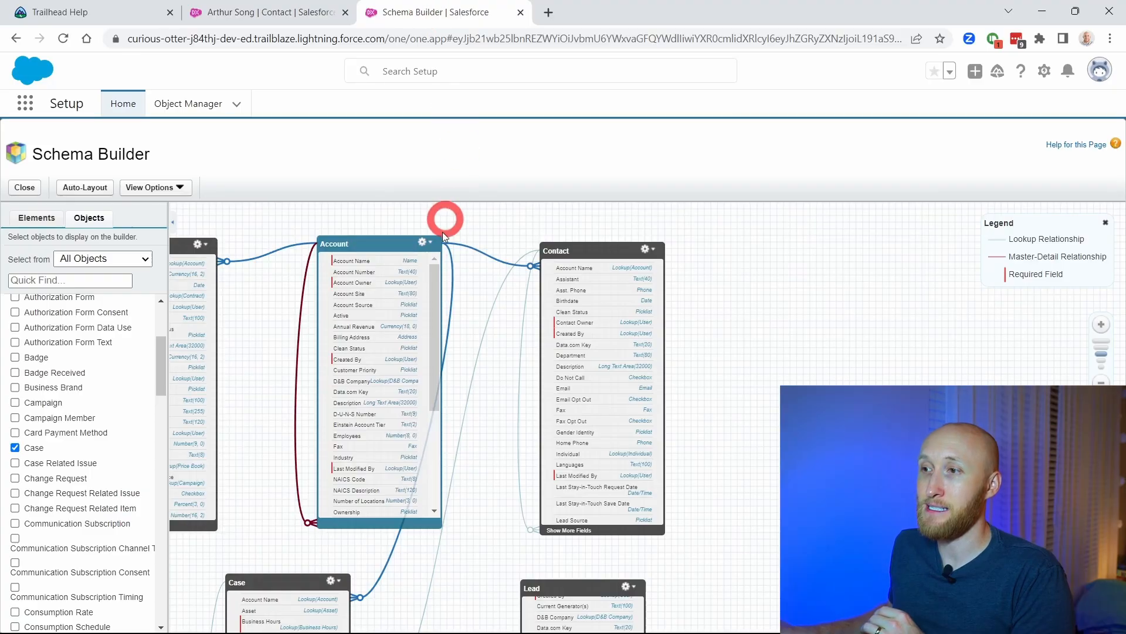
# Step: On the United Oil & Gas, Singapore account, look up "united", set Parent Account to United Oil & Gas Corp. and save the record
pyautogui.moveTo(271, 378)
pyautogui.mouseDown()
pyautogui.moveTo(301, 372)
pyautogui.moveTo(332, 384)
pyautogui.mouseUp()
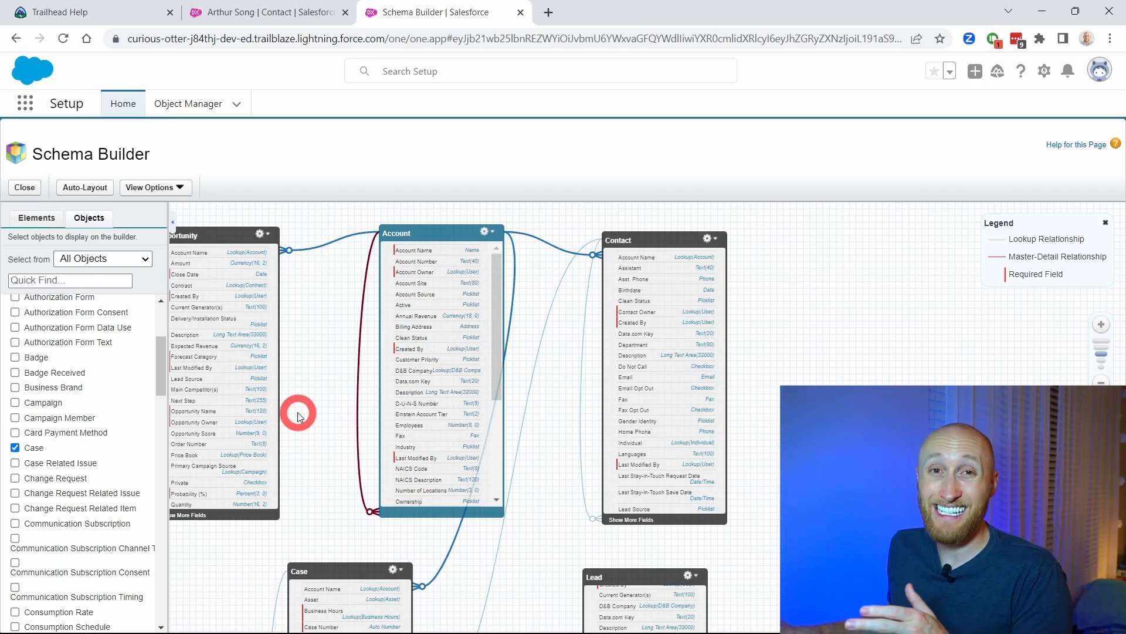
pyautogui.moveTo(360, 373)
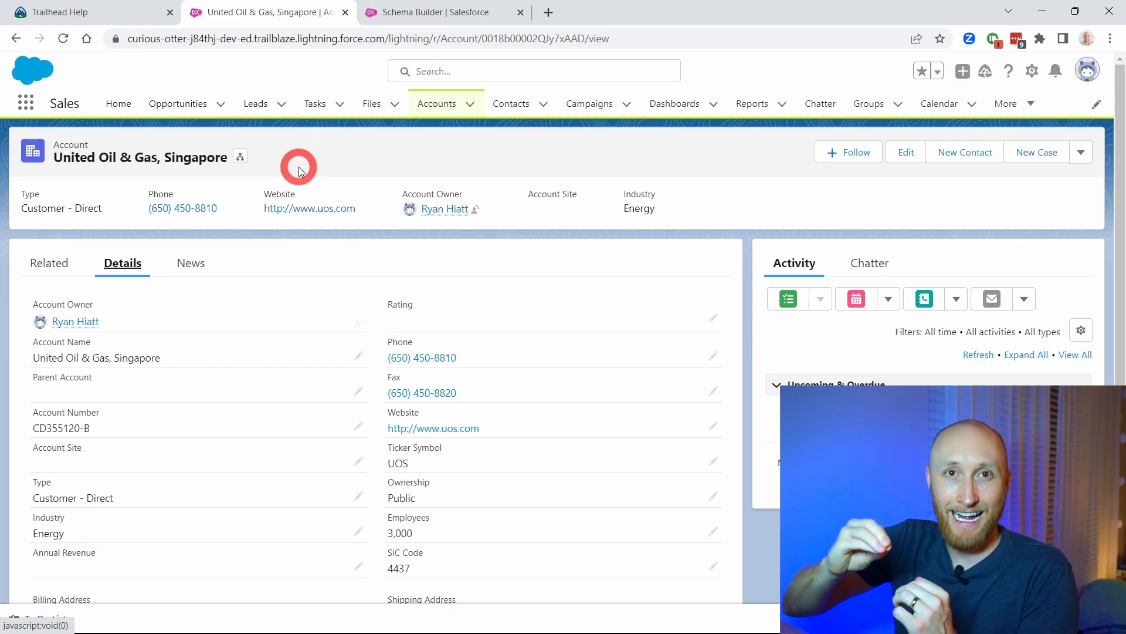
pyautogui.click(358, 392)
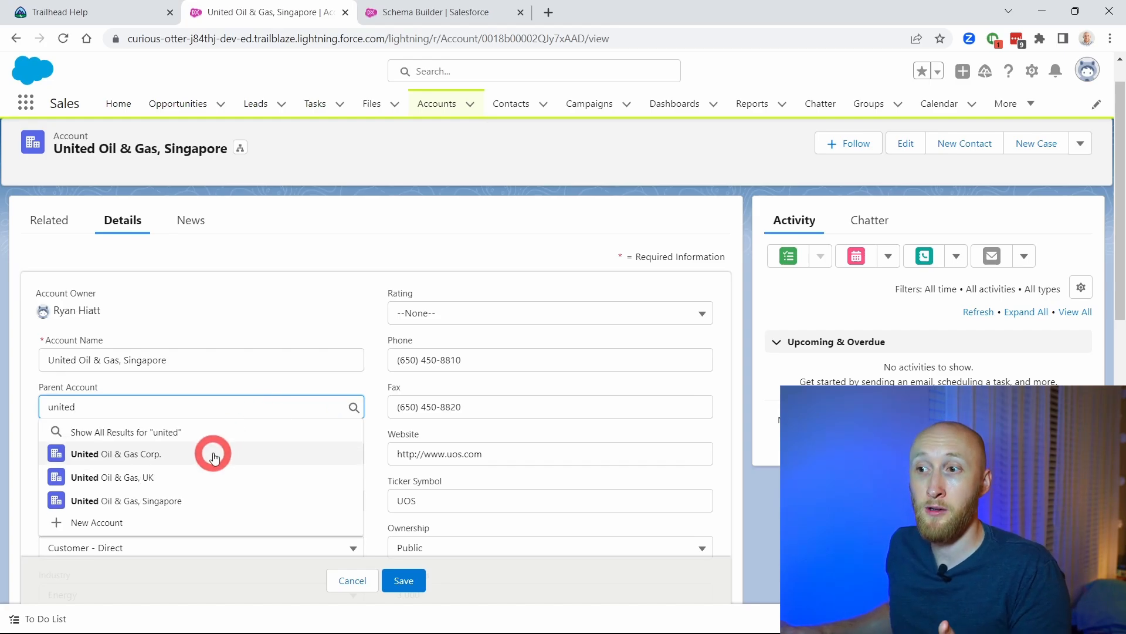
pyautogui.click(213, 455)
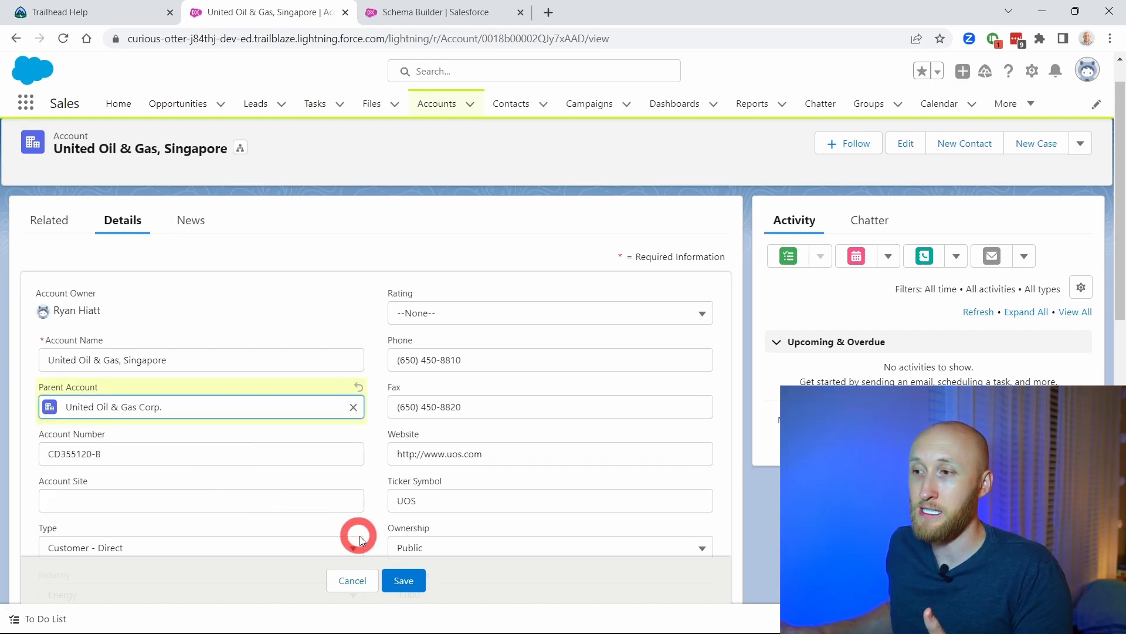
pyautogui.click(404, 580)
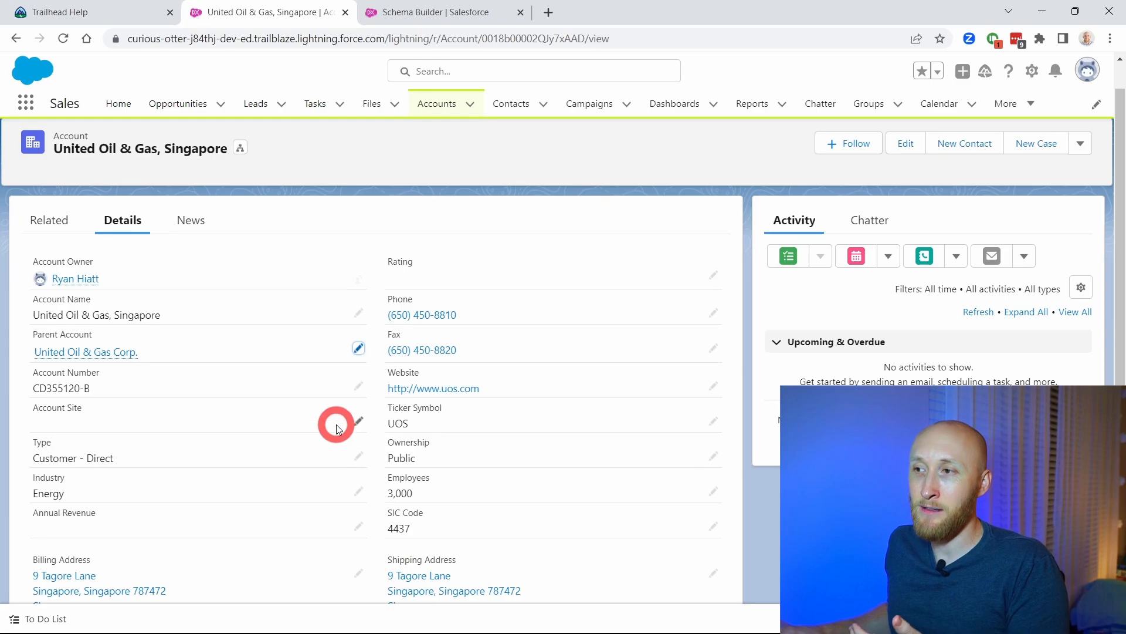
# Step: View the Singapore account's hierarchy and compare it with the Account, Case and Lead relationships in Schema Builder
pyautogui.click(240, 150)
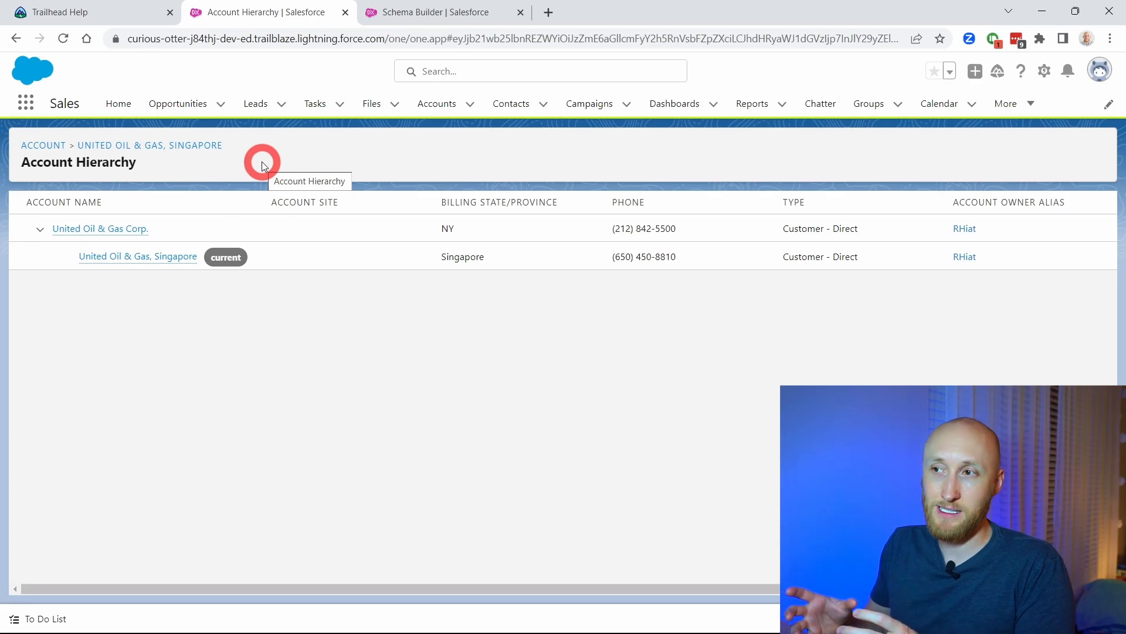
pyautogui.moveTo(130, 229)
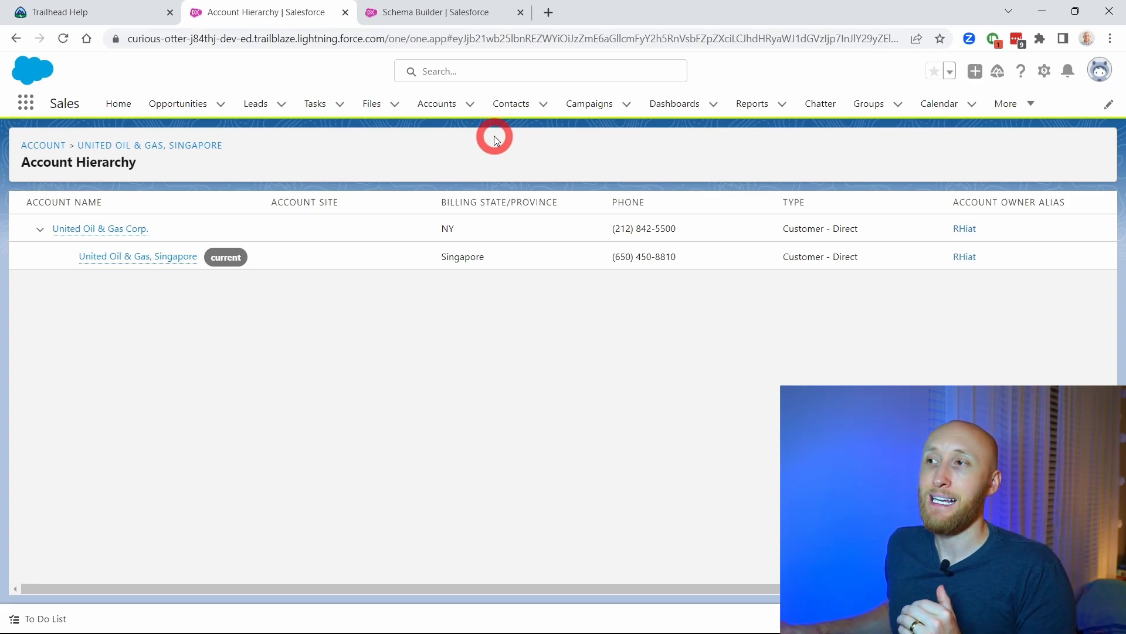
pyautogui.click(404, 13)
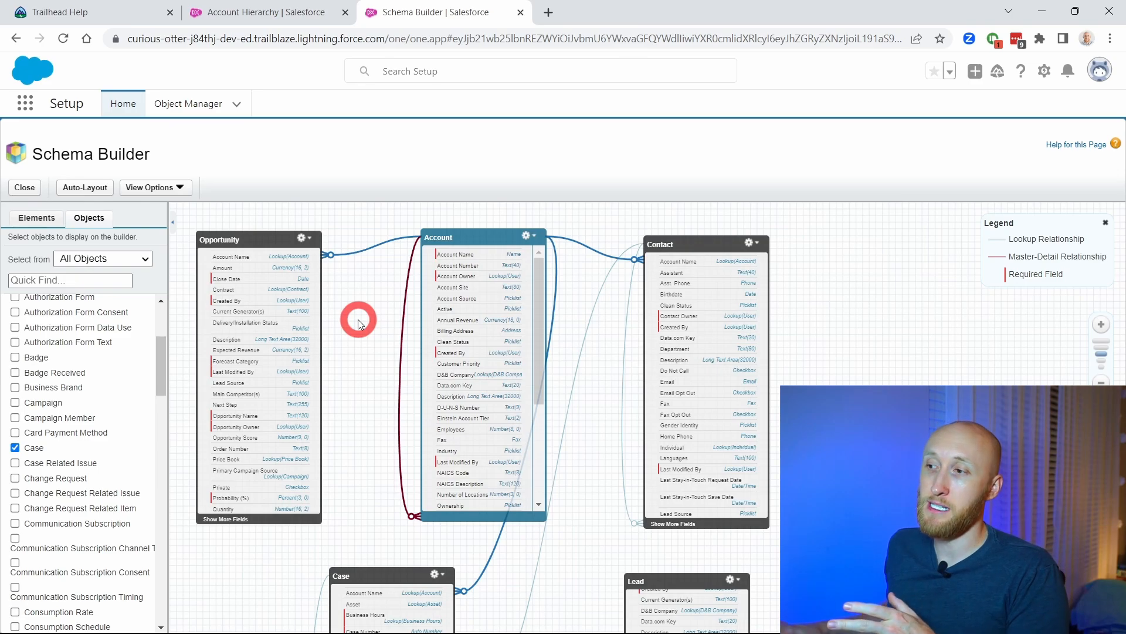
pyautogui.moveTo(593, 455)
pyautogui.mouseDown()
pyautogui.moveTo(754, 211)
pyautogui.moveTo(742, 201)
pyautogui.moveTo(498, 329)
pyautogui.moveTo(485, 489)
pyautogui.mouseUp()
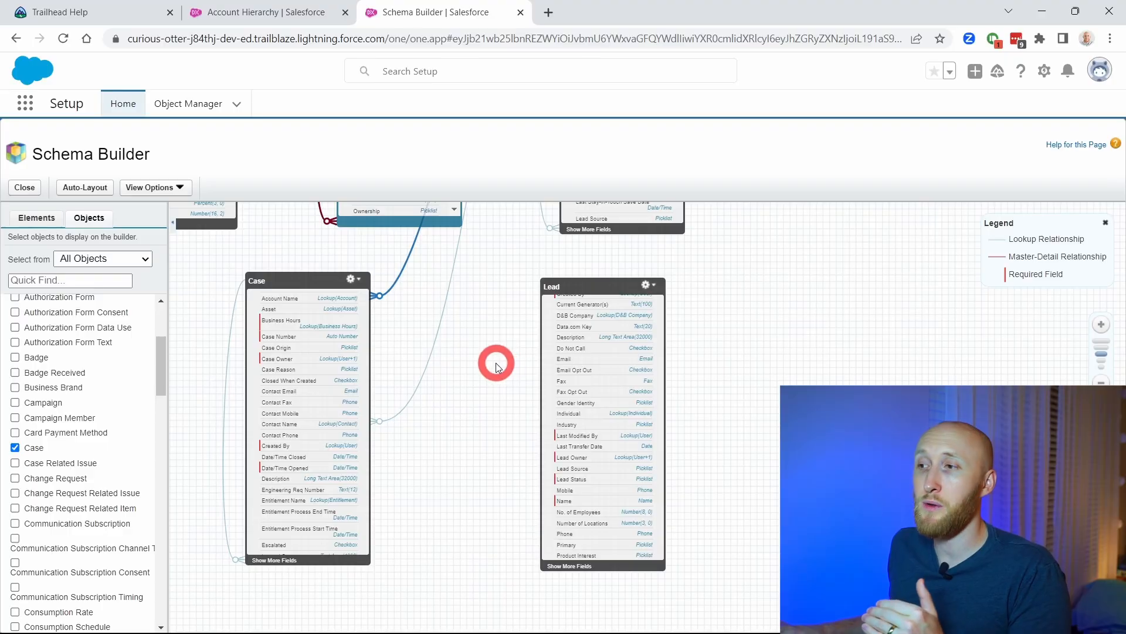
pyautogui.moveTo(496, 368); pyautogui.dragTo(628, 621)
pyautogui.moveTo(647, 439); pyautogui.dragTo(649, 460)
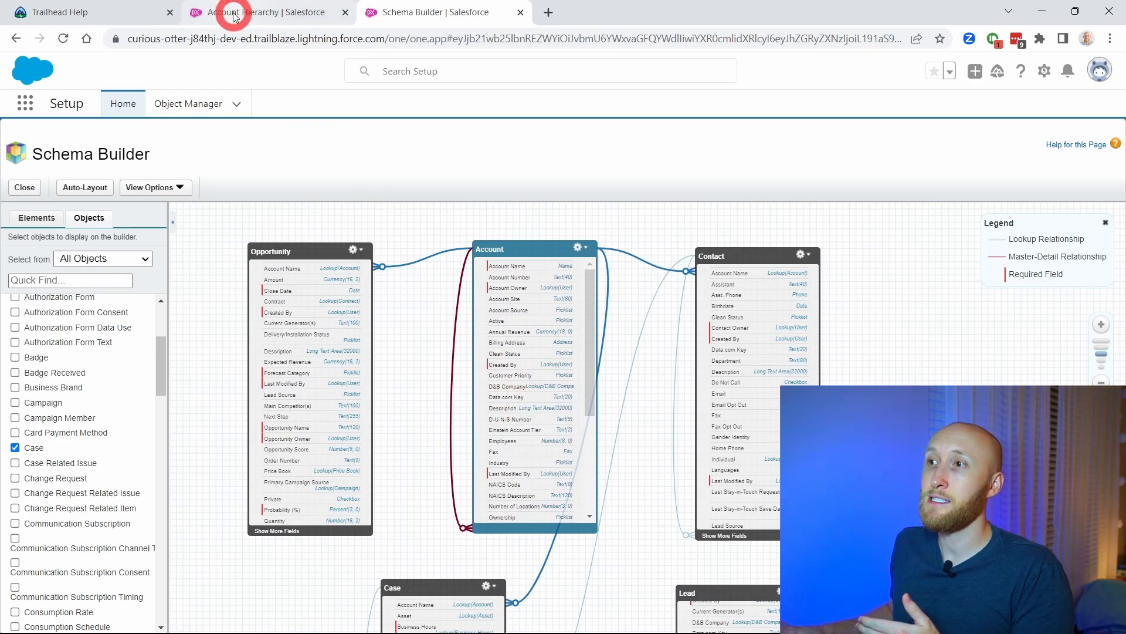
# Step: Find the Lead object in Object Manager by searching "lead" and open its fields and relationships
pyautogui.click(169, 104)
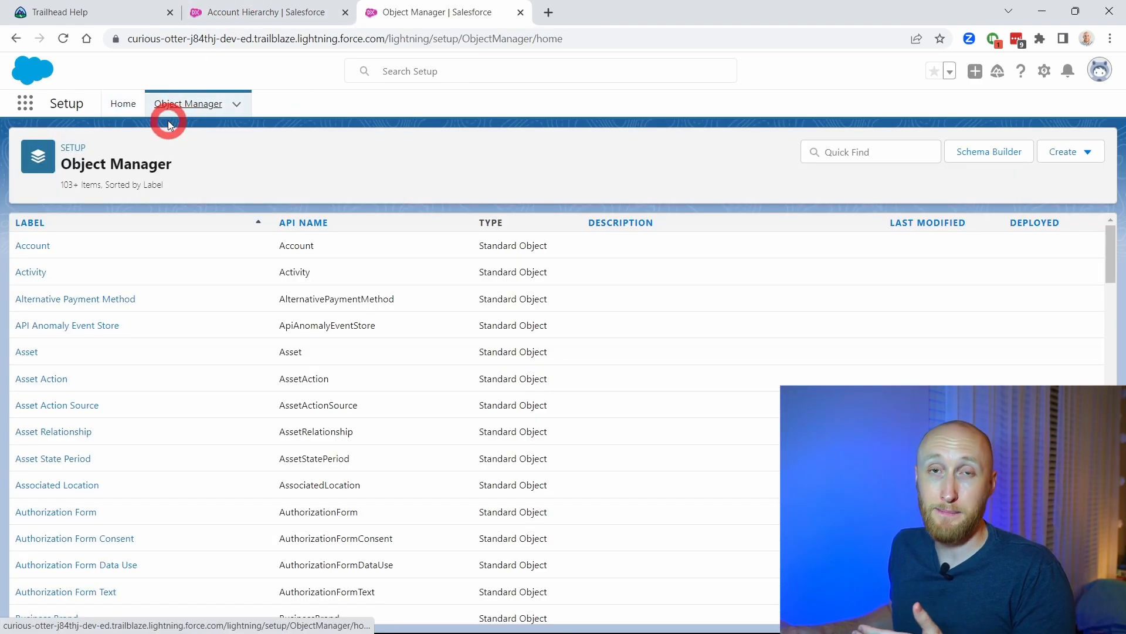
pyautogui.click(875, 157)
pyautogui.write('lead')
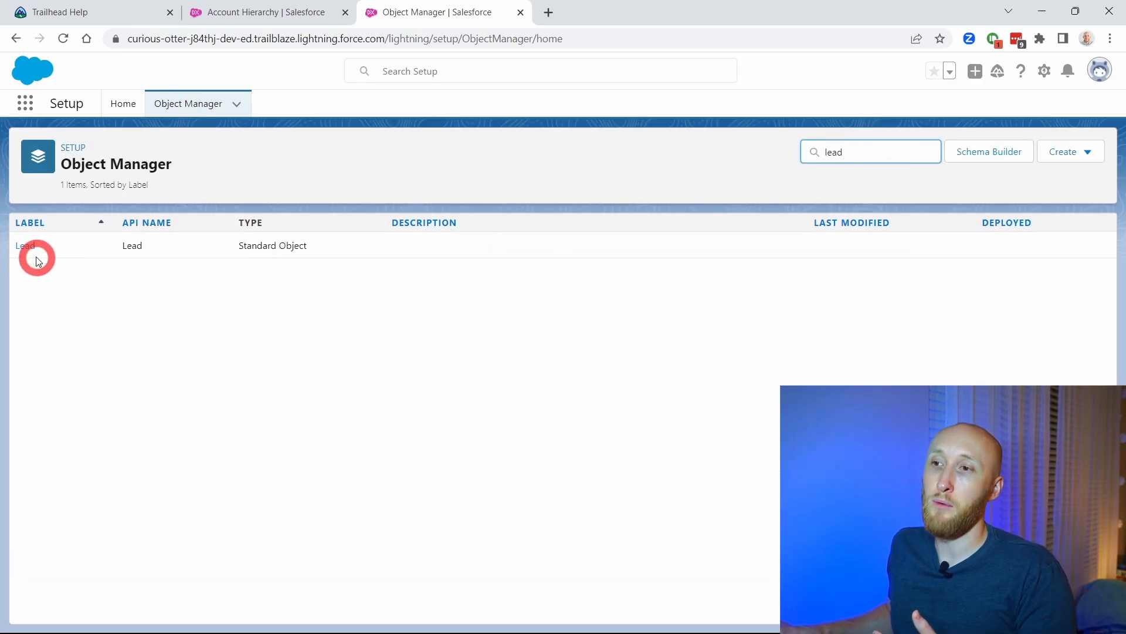
pyautogui.click(26, 247)
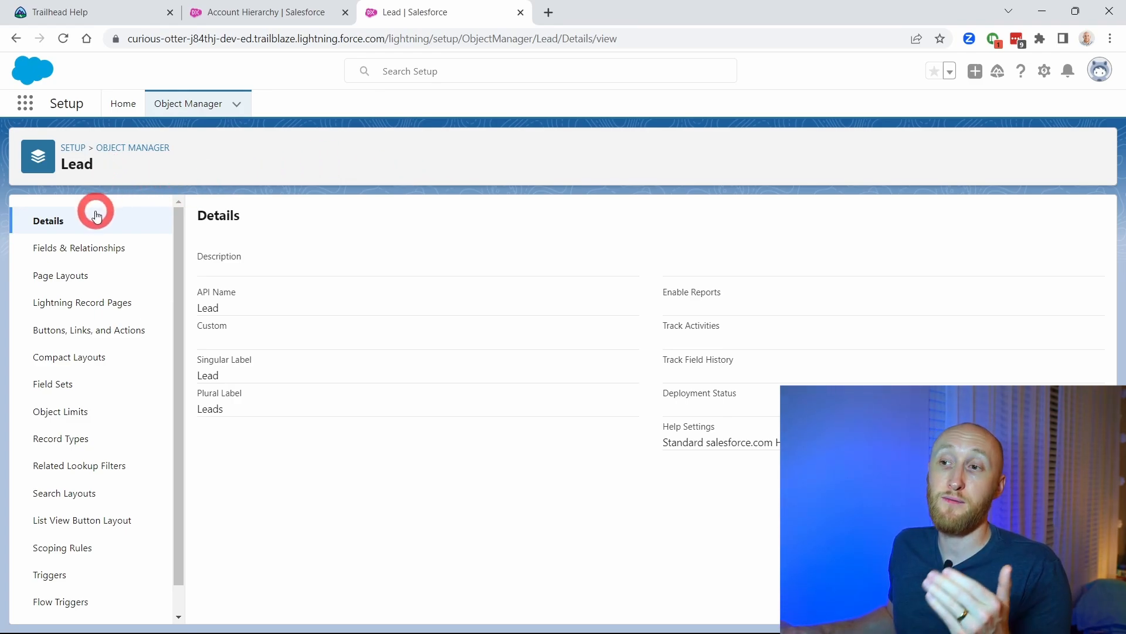
pyautogui.click(93, 252)
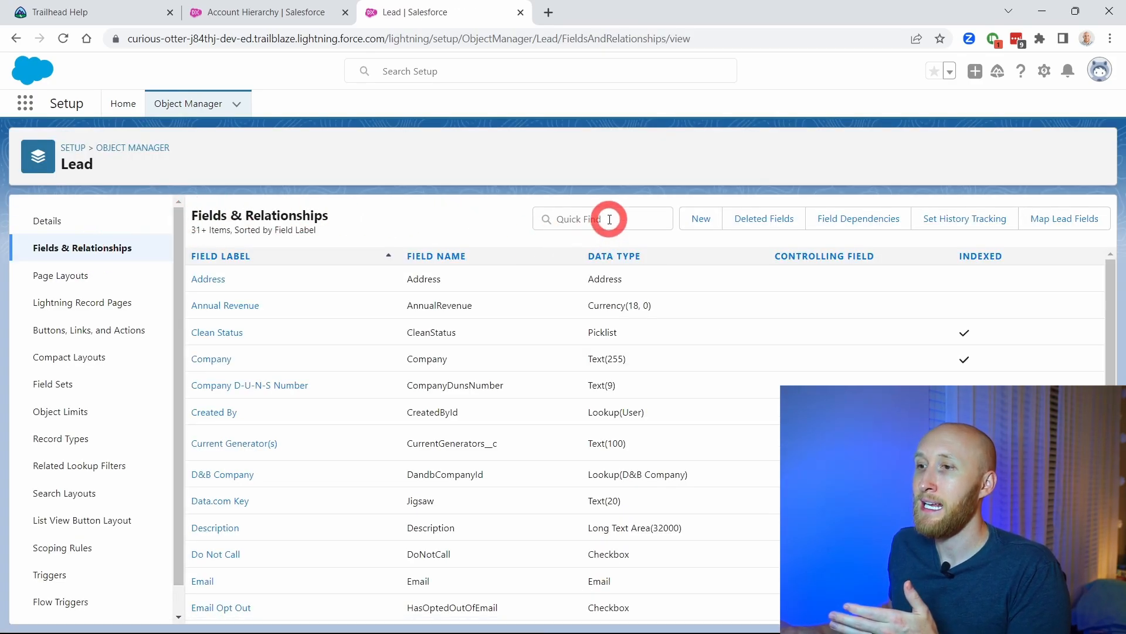
# Step: Start a new custom Lookup Relationship field on Lead and relate it to the Account object
pyautogui.click(713, 220)
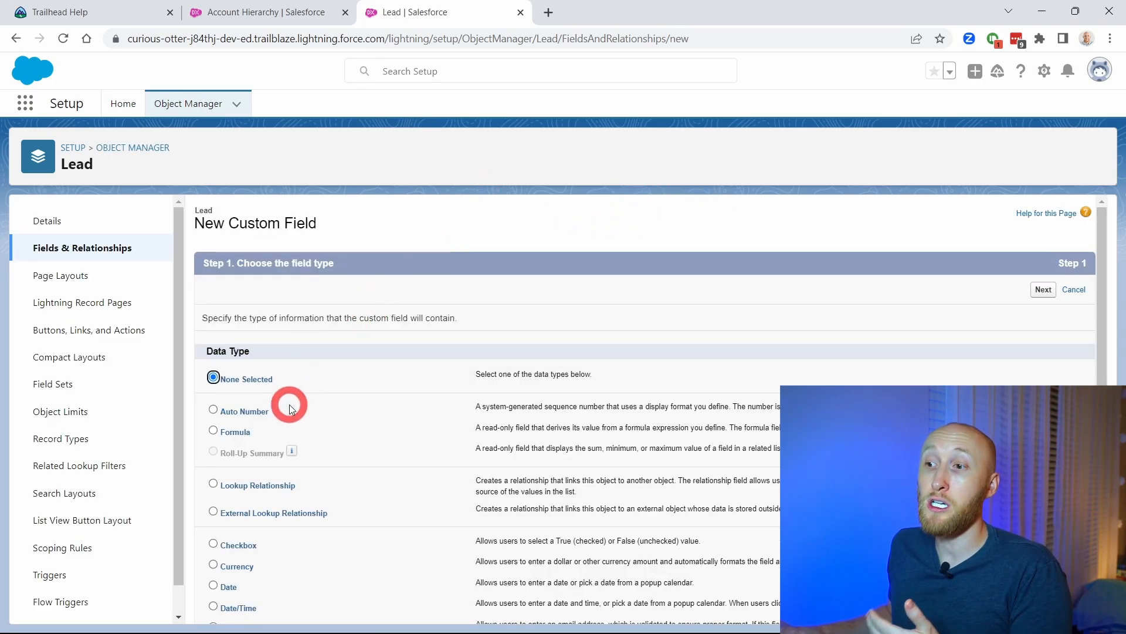
pyautogui.click(225, 482)
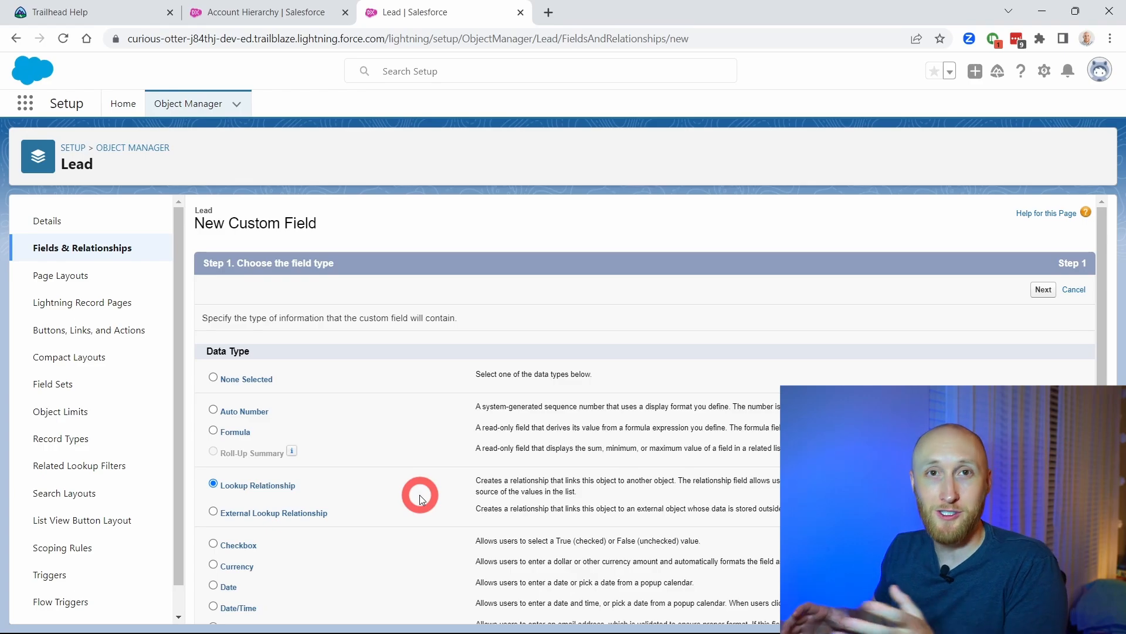
pyautogui.click(1043, 289)
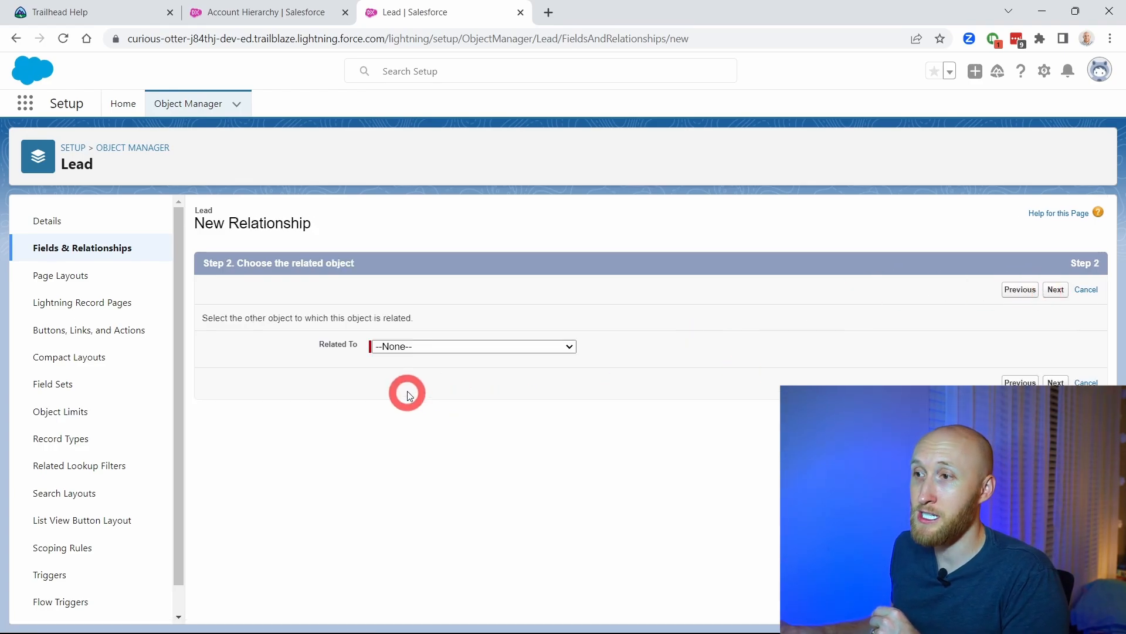
pyautogui.click(440, 348)
pyautogui.click(426, 371)
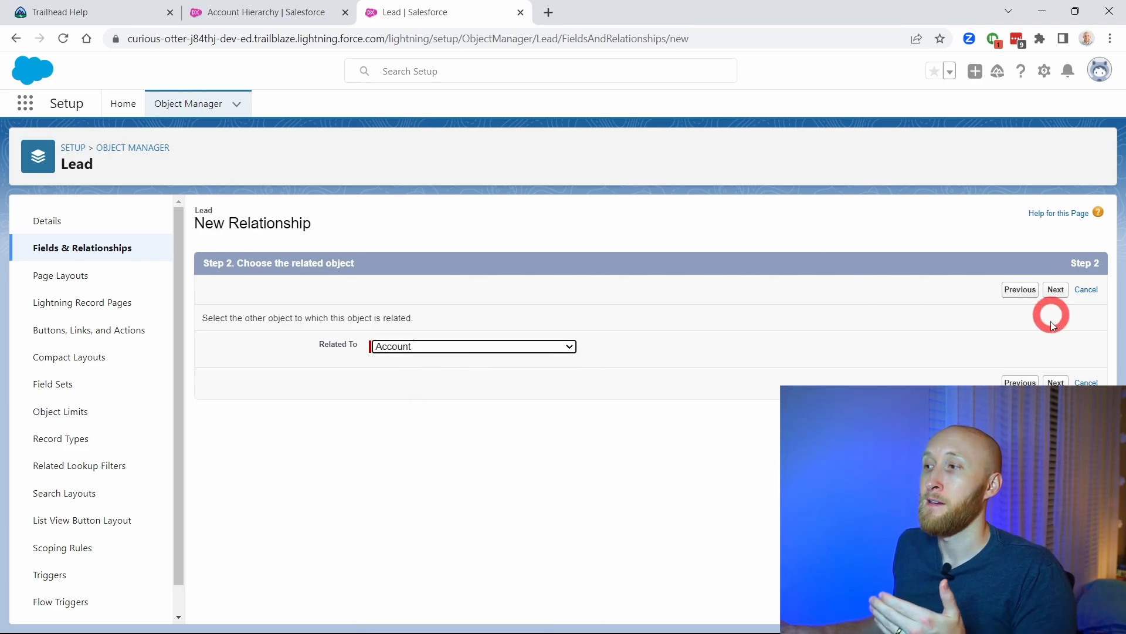
pyautogui.click(1054, 381)
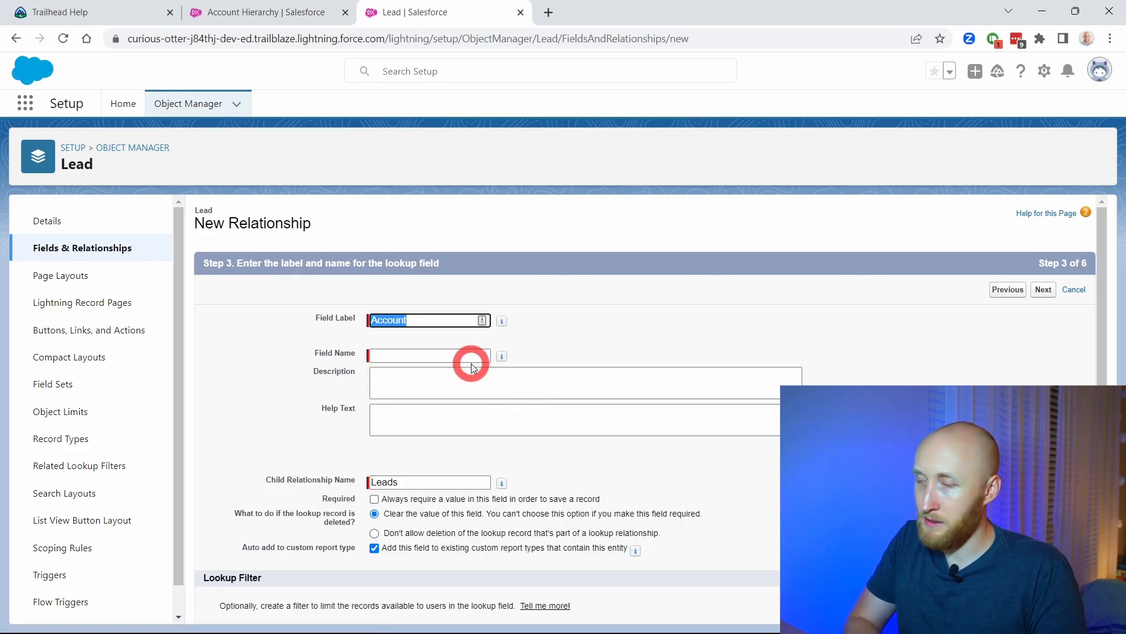
# Step: Label the lookup field "Matched Account" and describe it as "Account that matches this lead based on Domain/Email.", keeping the child relationship name Leads
pyautogui.write('Matched Account')
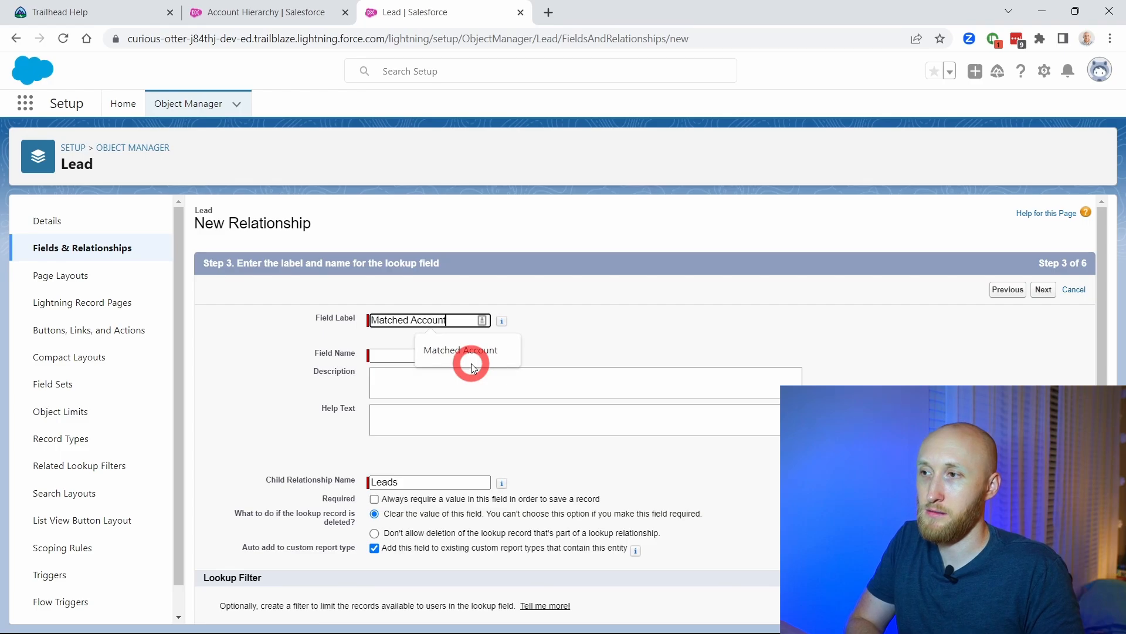
pyautogui.press('Tab')
pyautogui.press('Tab')
pyautogui.press('Tab')
pyautogui.press('Tab')
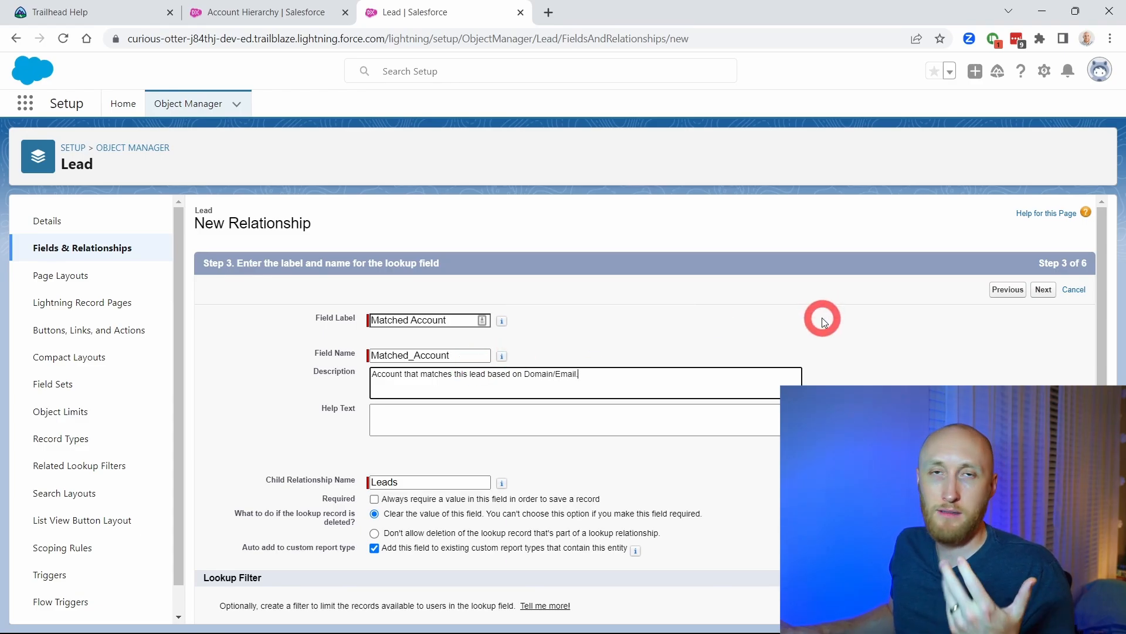
pyautogui.scroll(-1, 757, 352)
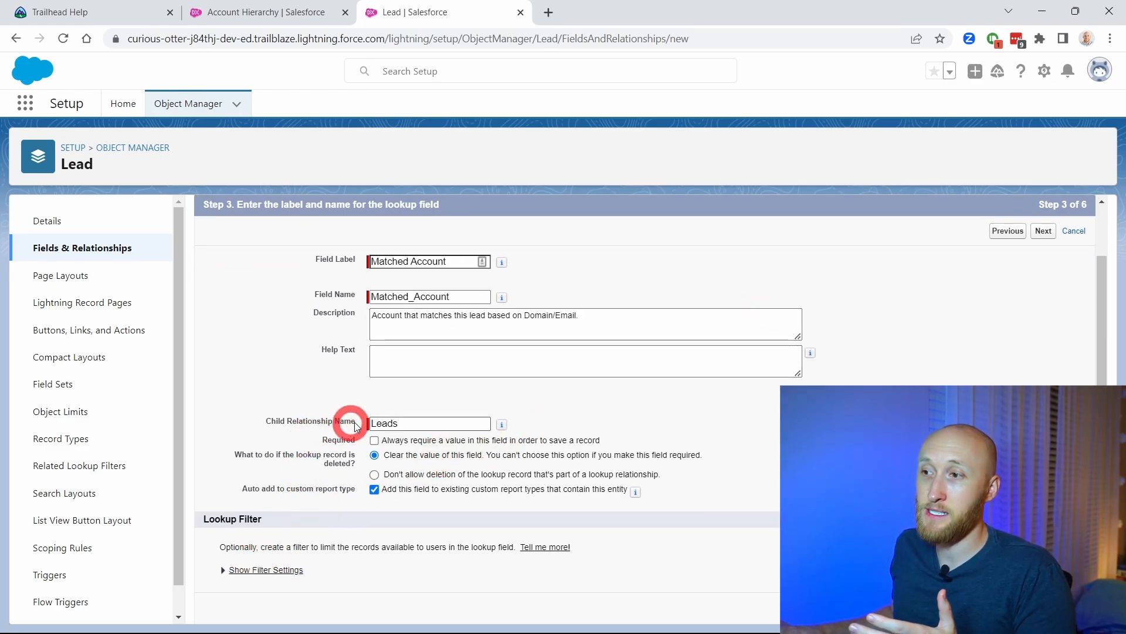
pyautogui.moveTo(264, 421); pyautogui.dragTo(356, 422)
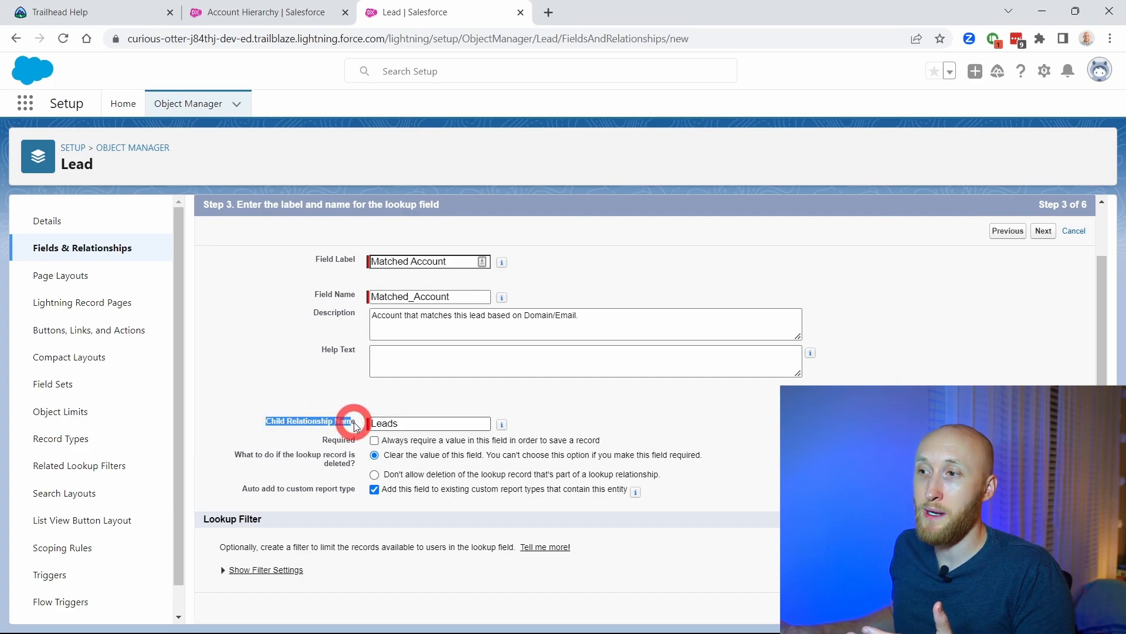
pyautogui.click(229, 419)
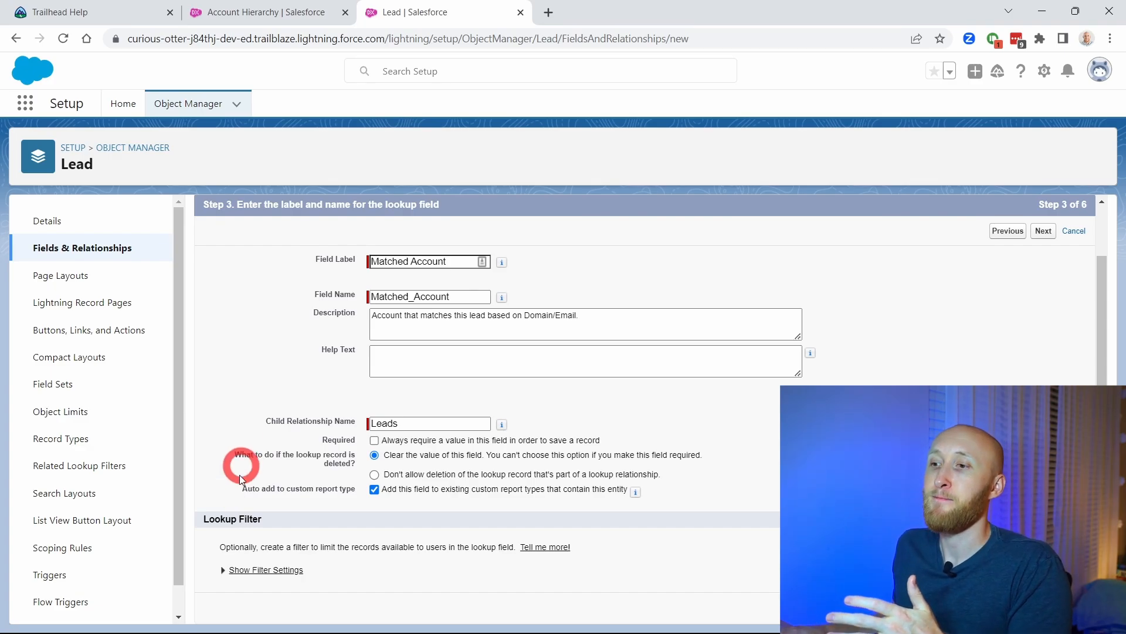
# Step: Look over the lookup filter settings, accept the default field security, page layouts and related lists, and save the new field
pyautogui.click(224, 569)
pyautogui.scroll(-5, 240, 533)
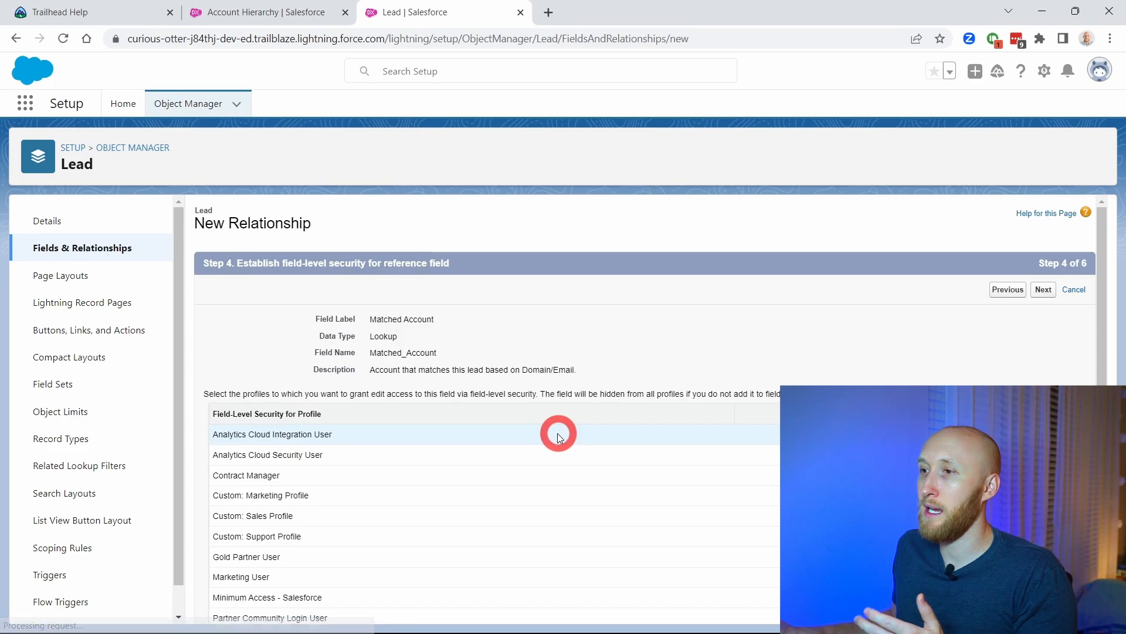
pyautogui.click(1044, 290)
pyautogui.click(1051, 290)
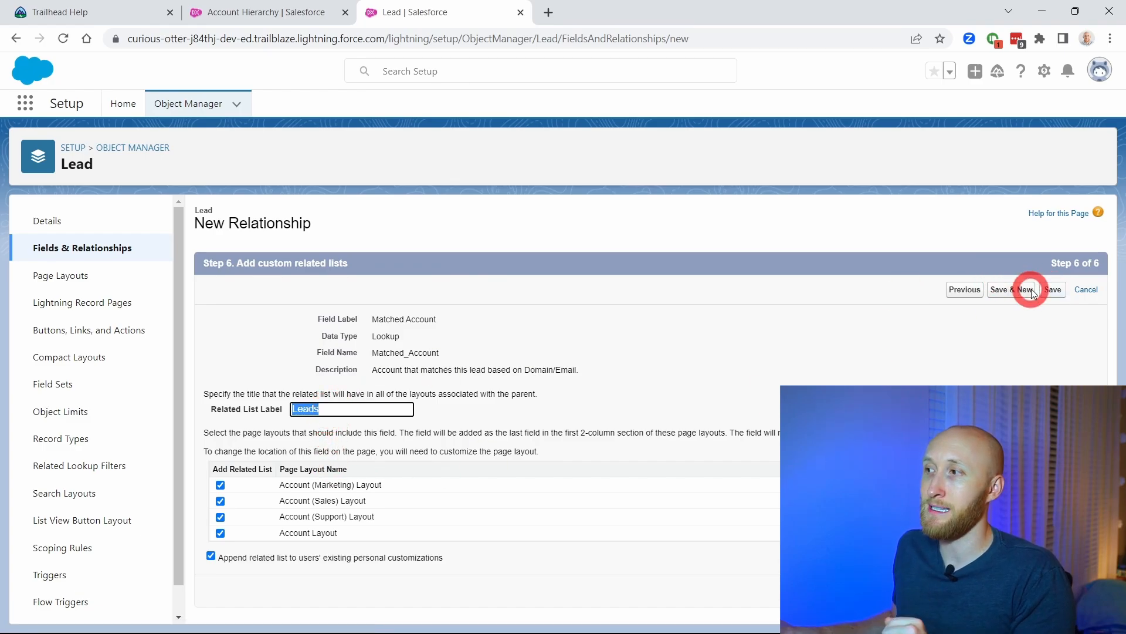
pyautogui.click(1052, 290)
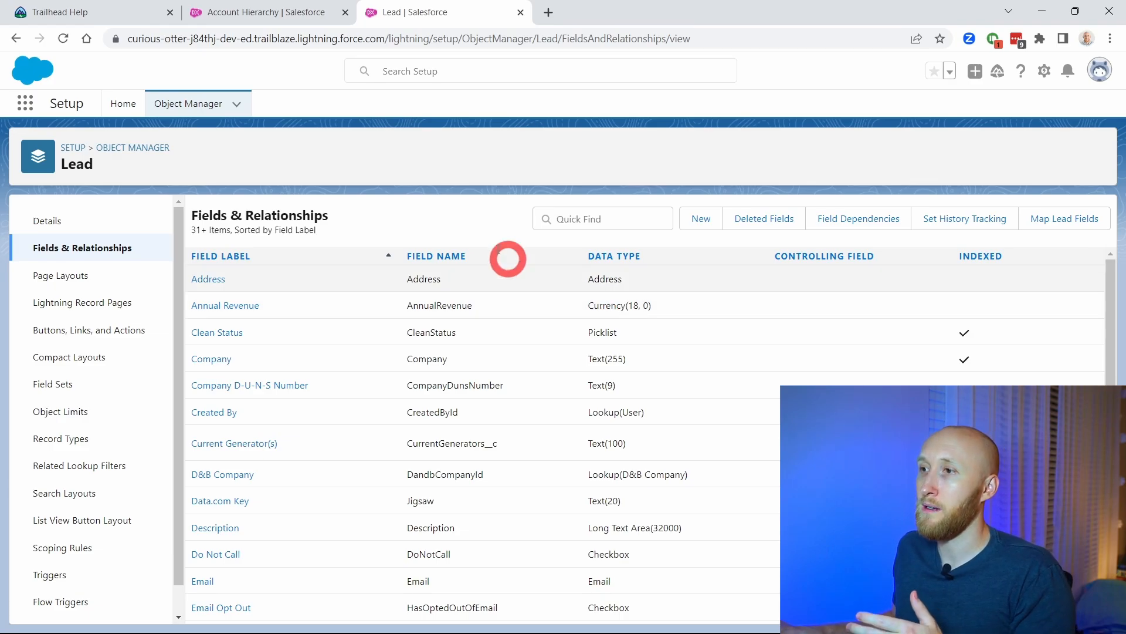
# Step: Reopen Schema Builder, move the Lead object up directly beneath Contact and locate its Matched Account lookup field
pyautogui.click(138, 113)
pyautogui.click(156, 107)
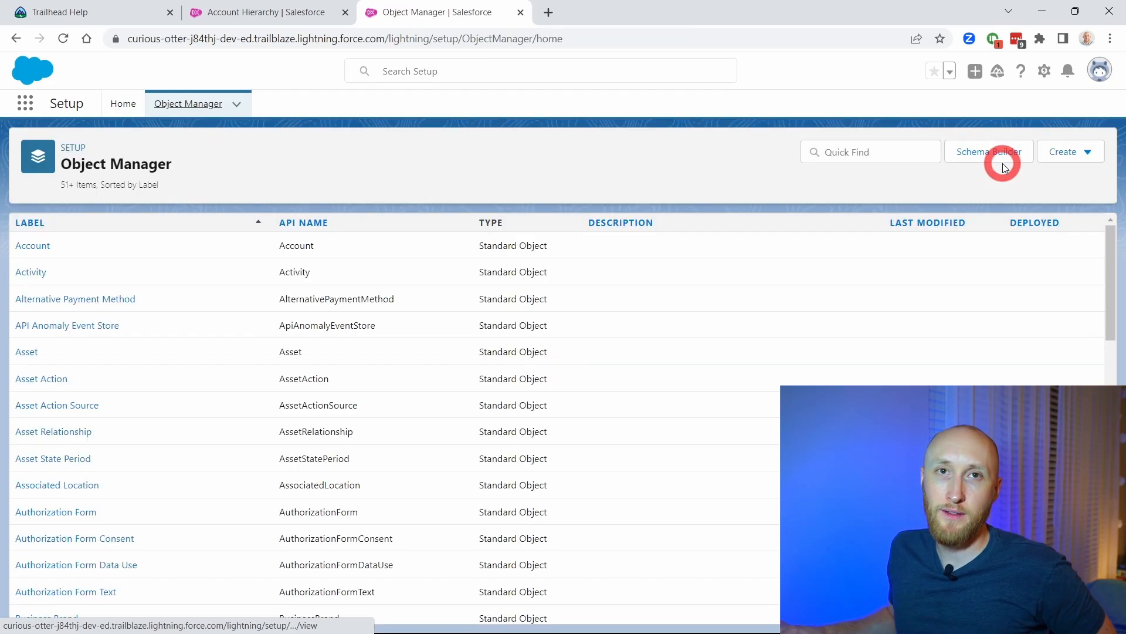
pyautogui.click(1002, 160)
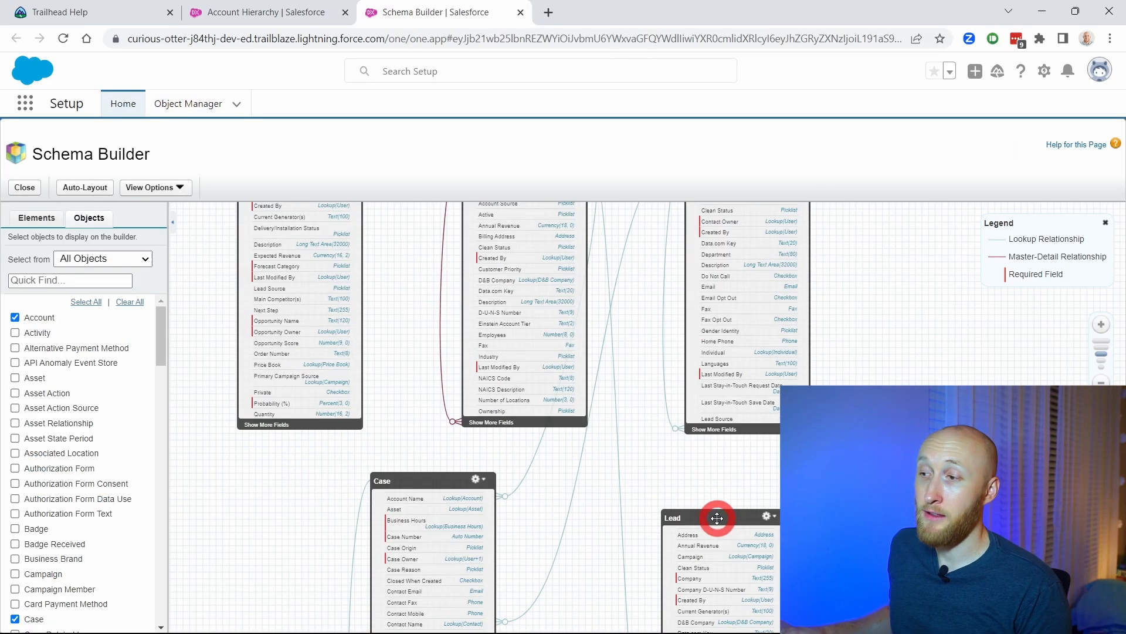
pyautogui.moveTo(715, 518); pyautogui.dragTo(699, 444)
pyautogui.moveTo(641, 486); pyautogui.dragTo(633, 328)
pyautogui.scroll(-3, 683, 466)
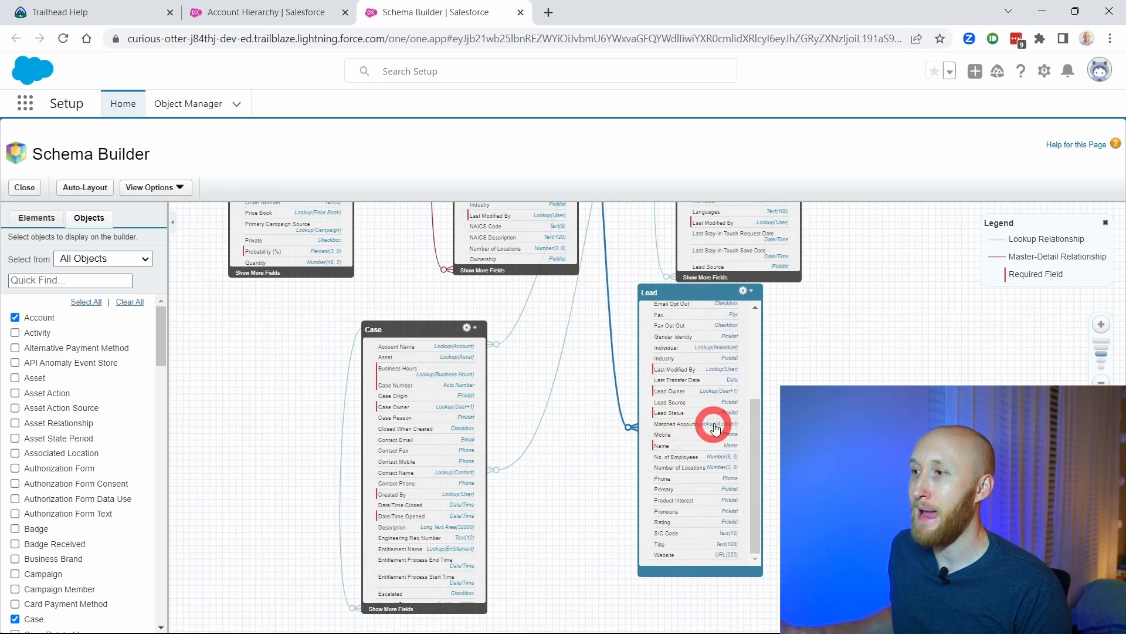
# Step: Trace Lead's new relationship line up to Account and compare the schema with the account hierarchy page
pyautogui.moveTo(624, 294); pyautogui.dragTo(654, 559)
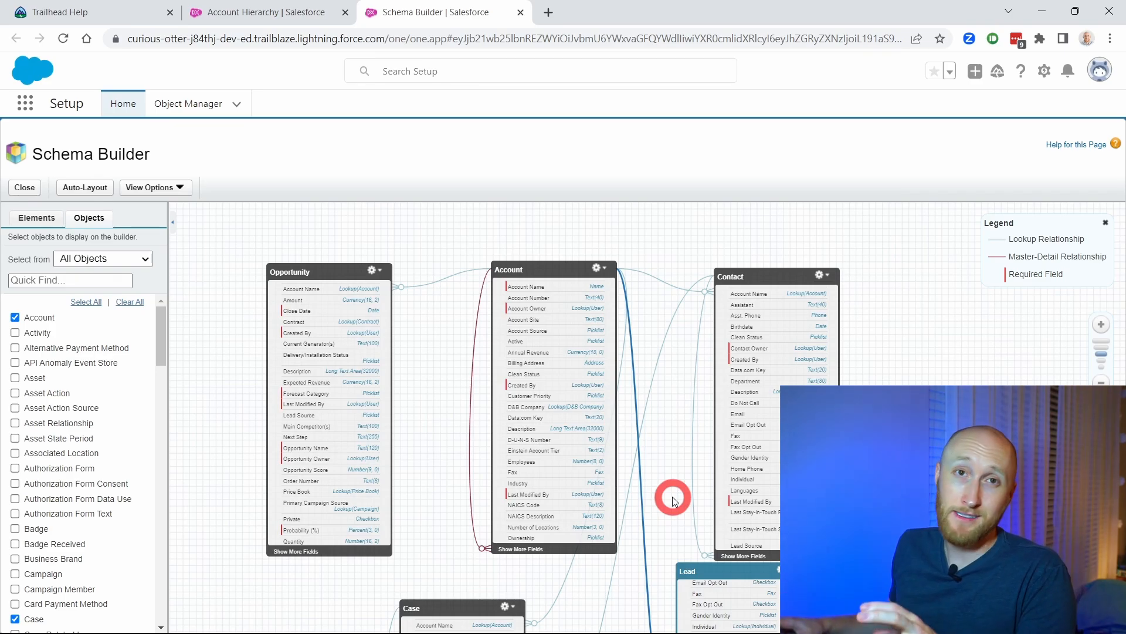
pyautogui.moveTo(671, 494); pyautogui.dragTo(659, 468)
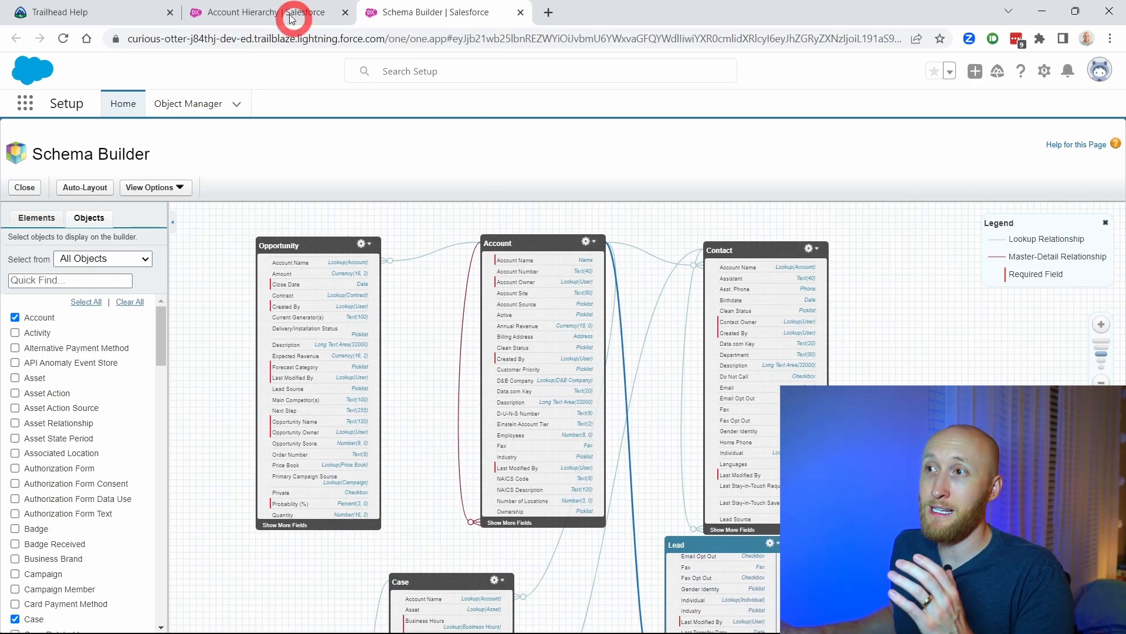
pyautogui.click(272, 11)
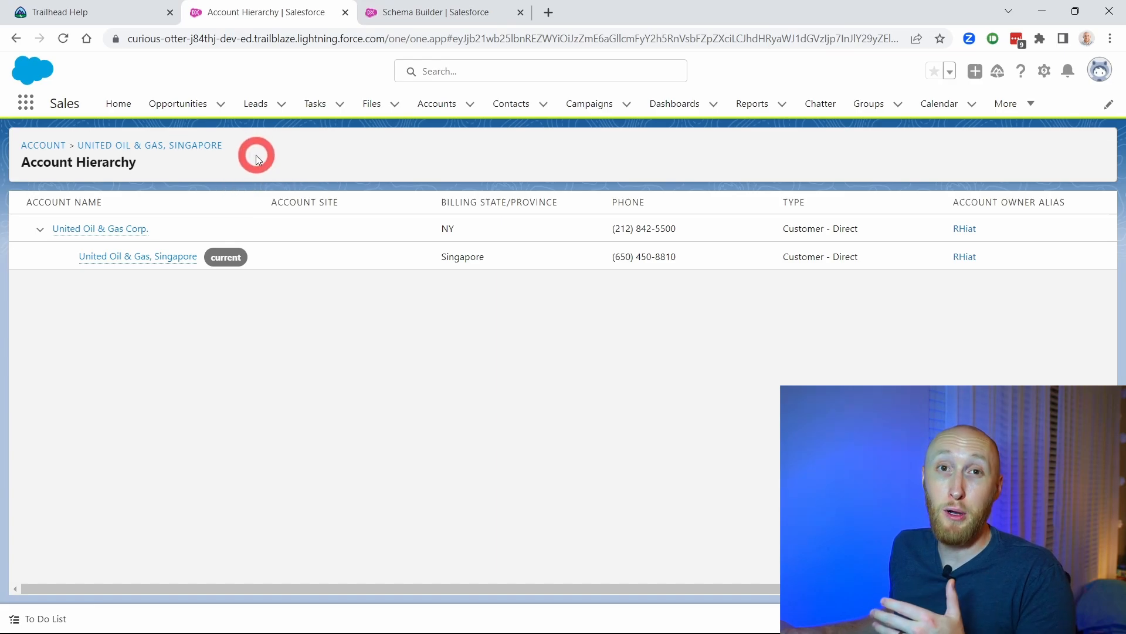
pyautogui.click(391, 12)
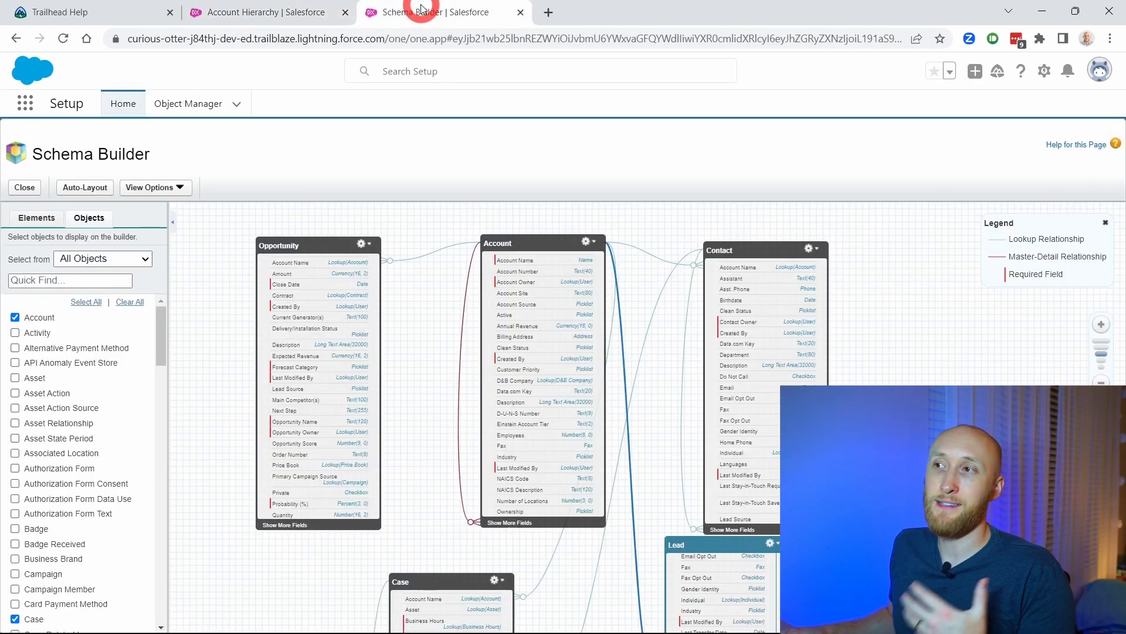
pyautogui.moveTo(413, 356); pyautogui.dragTo(414, 352)
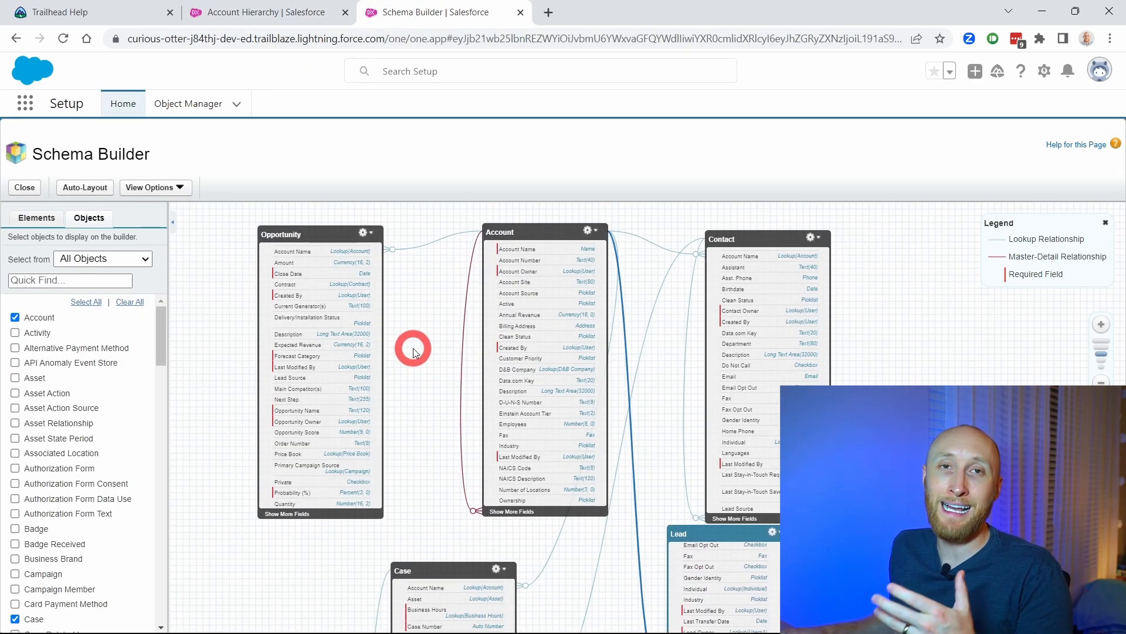
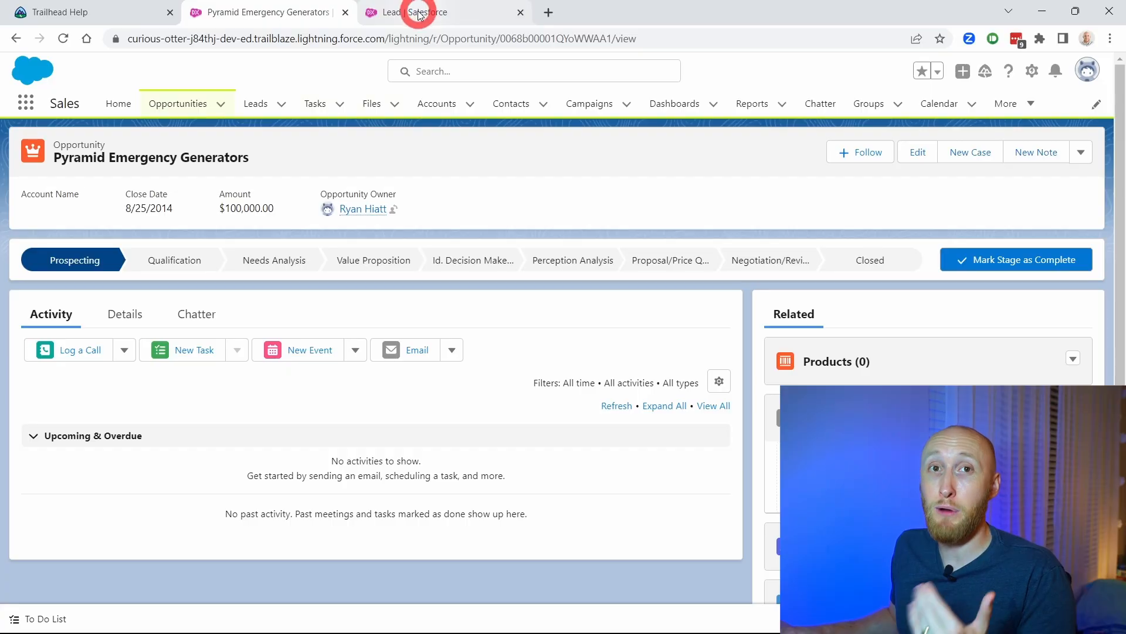
# Step: Find the Opportunity object in Object Manager by searching "oppor" and open its record types
pyautogui.click(418, 15)
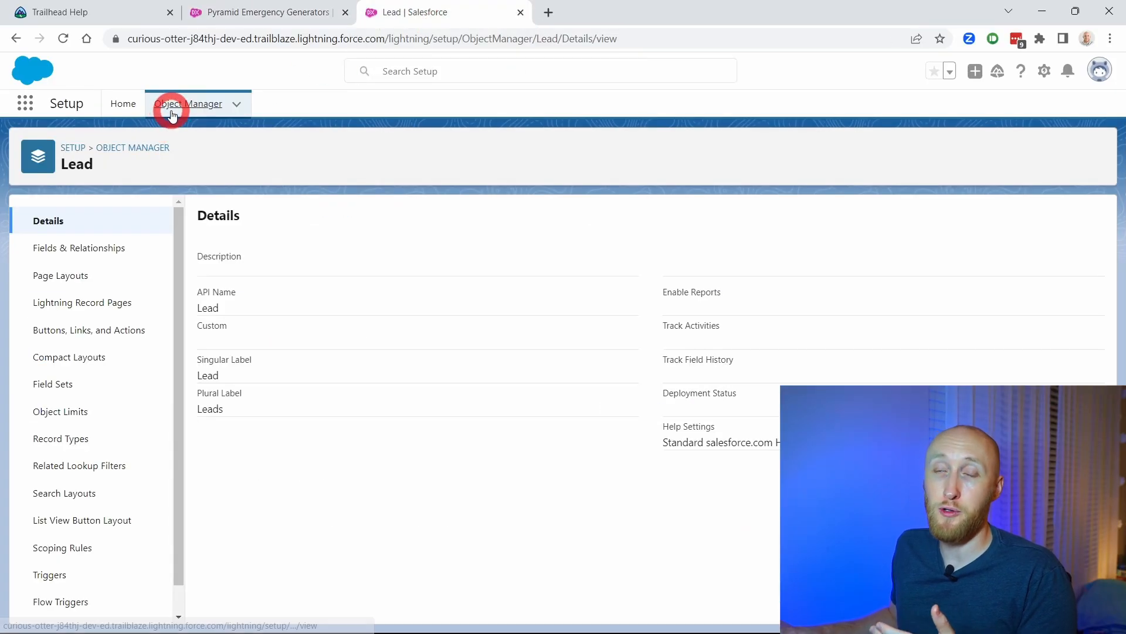
pyautogui.click(172, 112)
pyautogui.click(843, 149)
pyautogui.write('oppor')
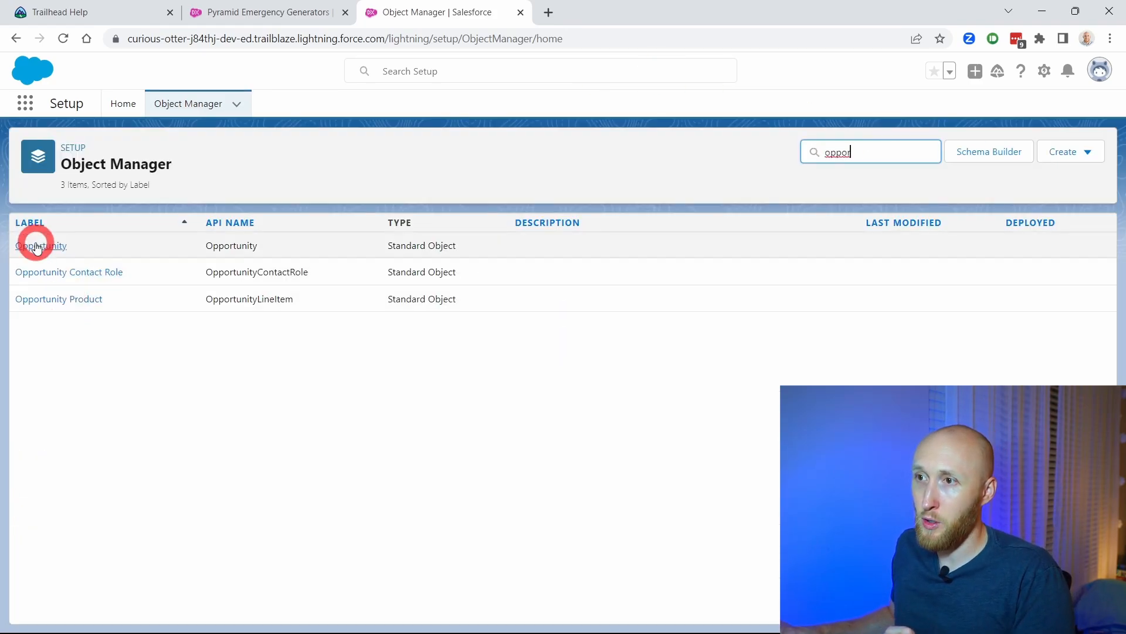
pyautogui.click(36, 244)
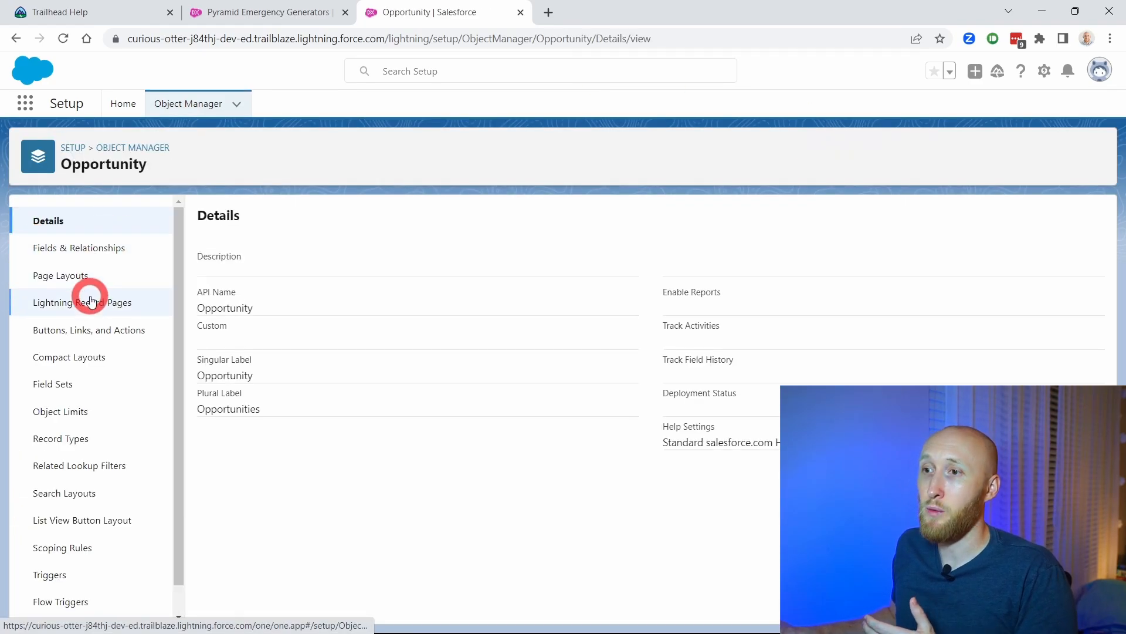
pyautogui.click(62, 444)
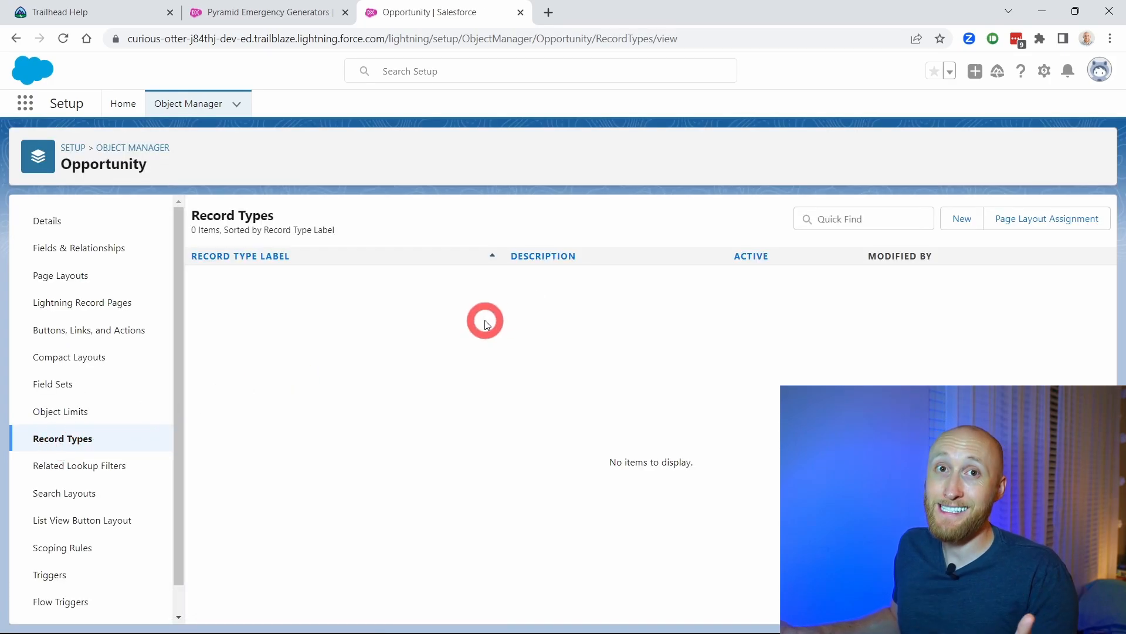
# Step: Start a new opportunity record type and go from there to creating the sales process it requires
pyautogui.click(962, 219)
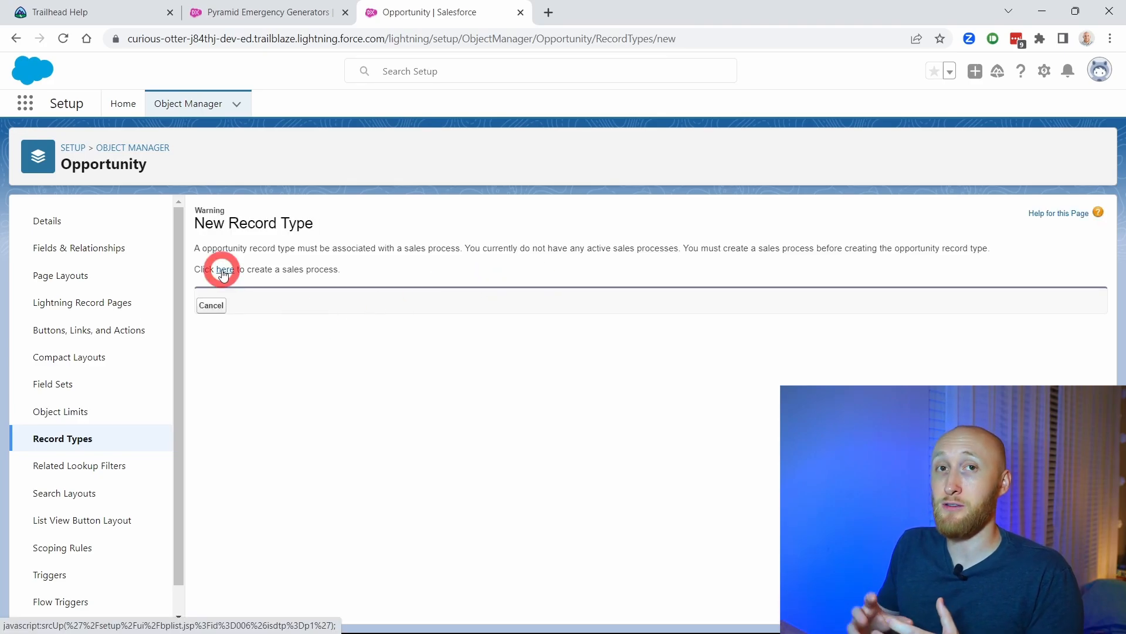
pyautogui.click(223, 271)
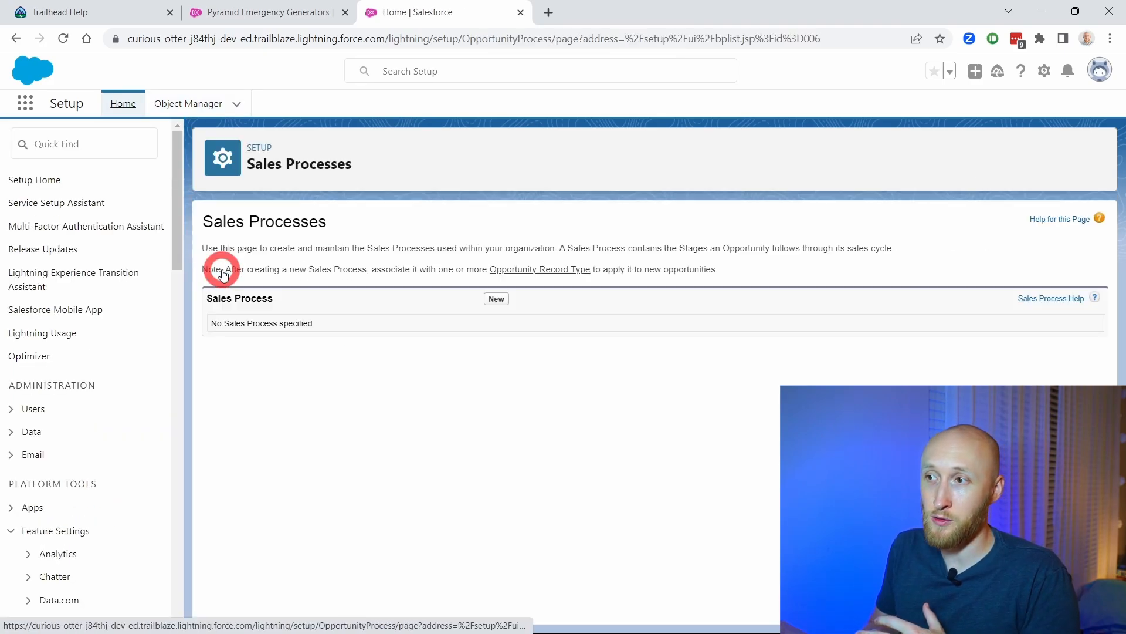
pyautogui.click(497, 299)
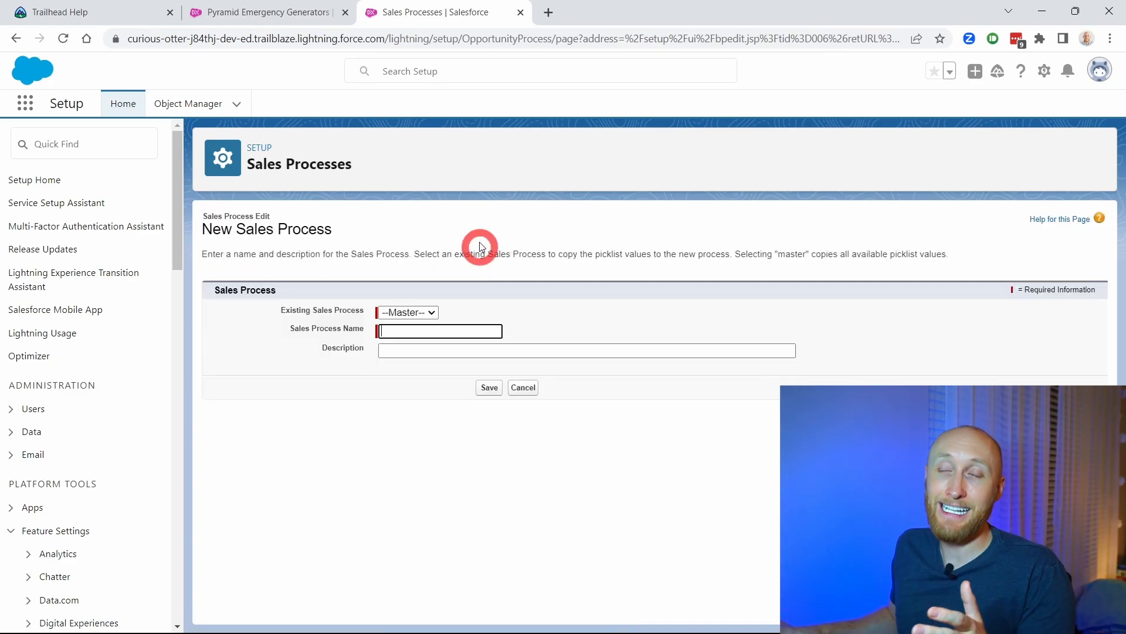
# Step: Name the sales process "New Business", based on Master, and save it with all opportunity stages selected
pyautogui.click(300, 12)
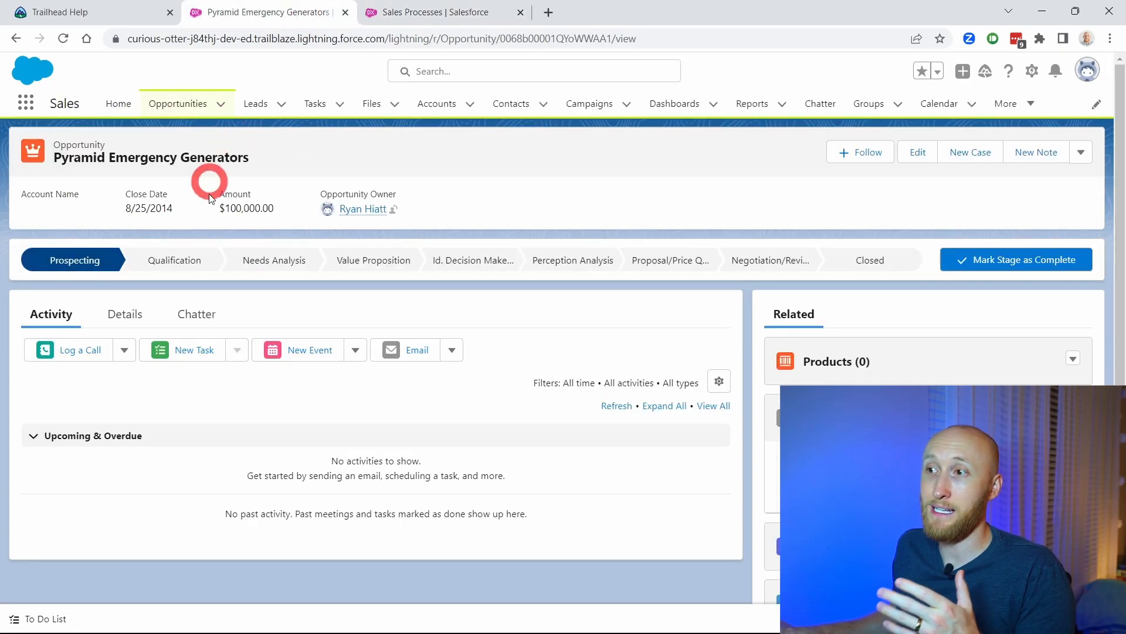
pyautogui.click(508, 6)
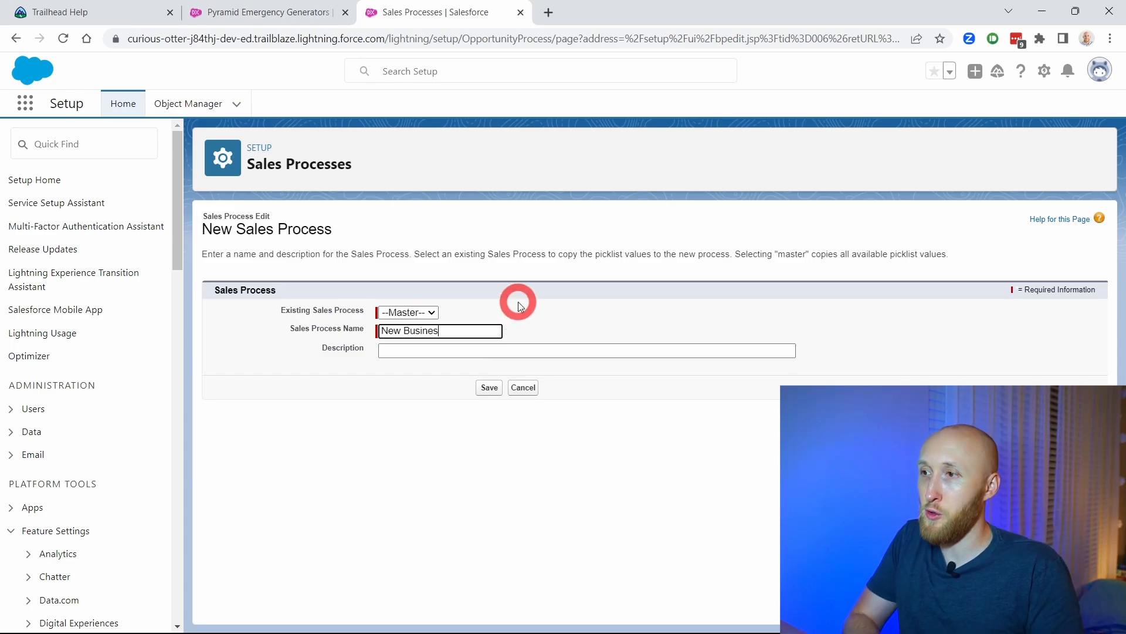
pyautogui.write('s')
pyautogui.press('Tab')
pyautogui.click(491, 387)
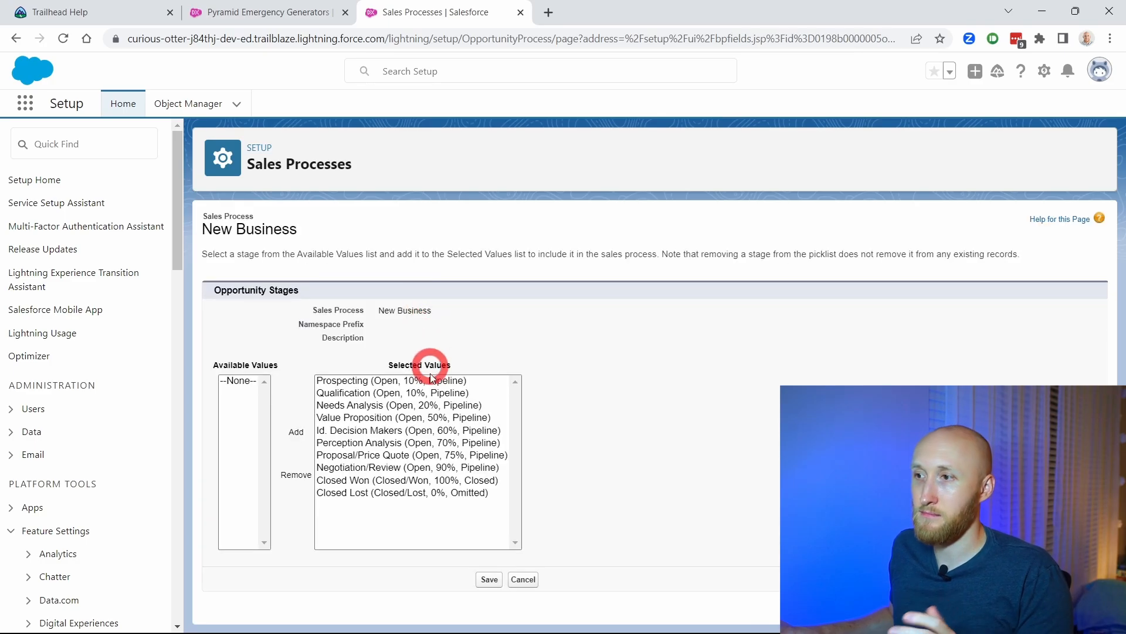
pyautogui.click(488, 580)
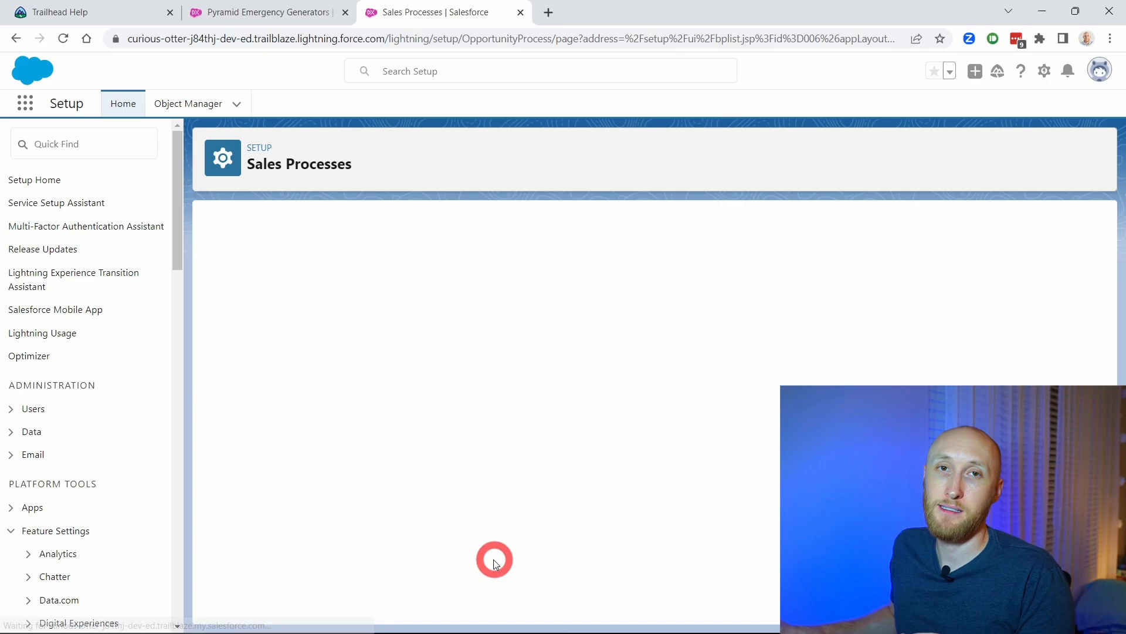
# Step: Create a second sales process named "Renewal", copied from the existing New Business process
pyautogui.click(497, 299)
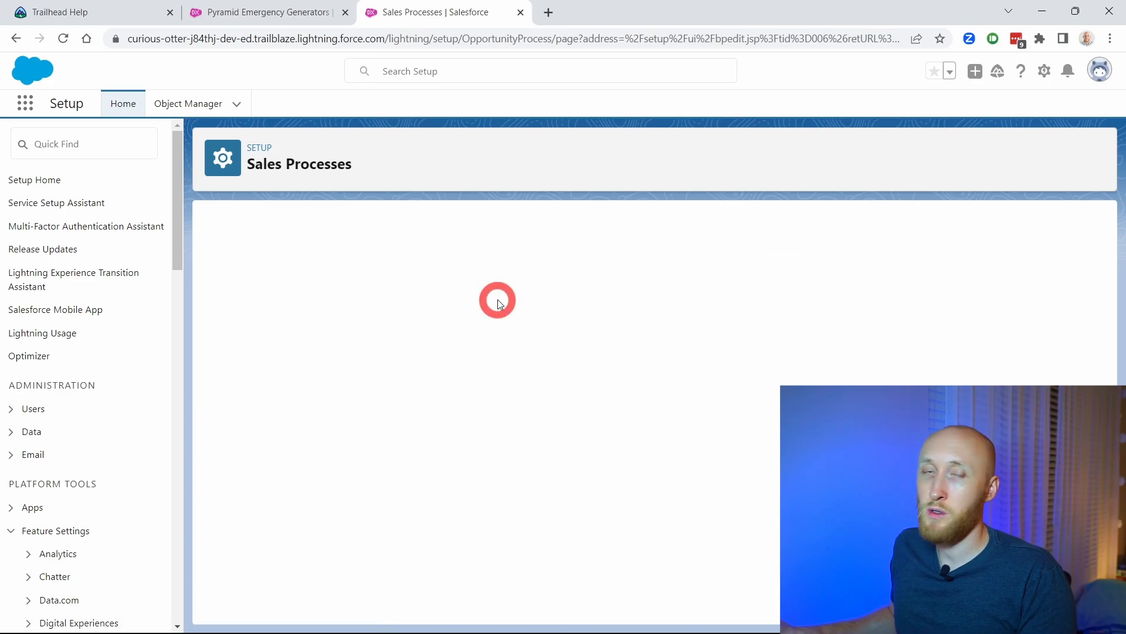
pyautogui.click(442, 314)
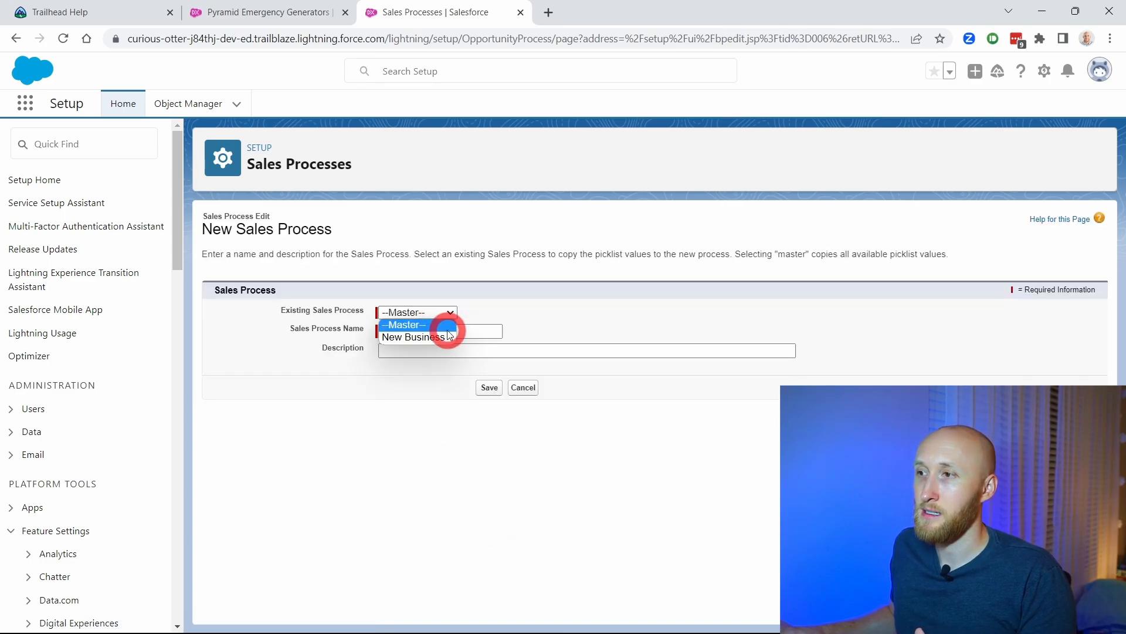
pyautogui.click(444, 335)
pyautogui.write('REne')
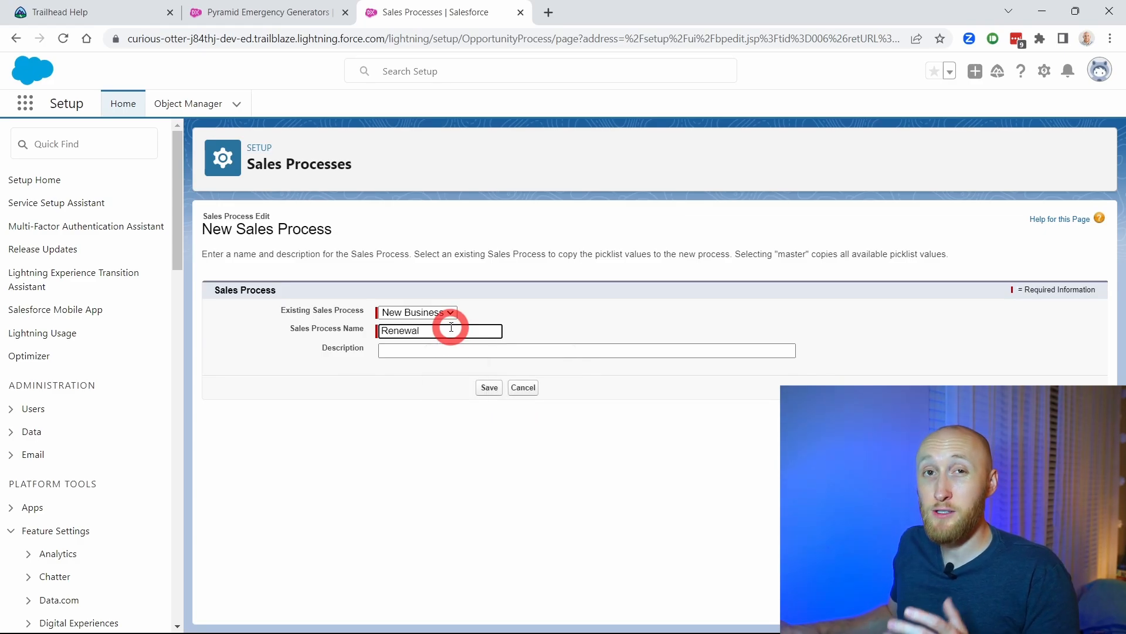
pyautogui.click(490, 390)
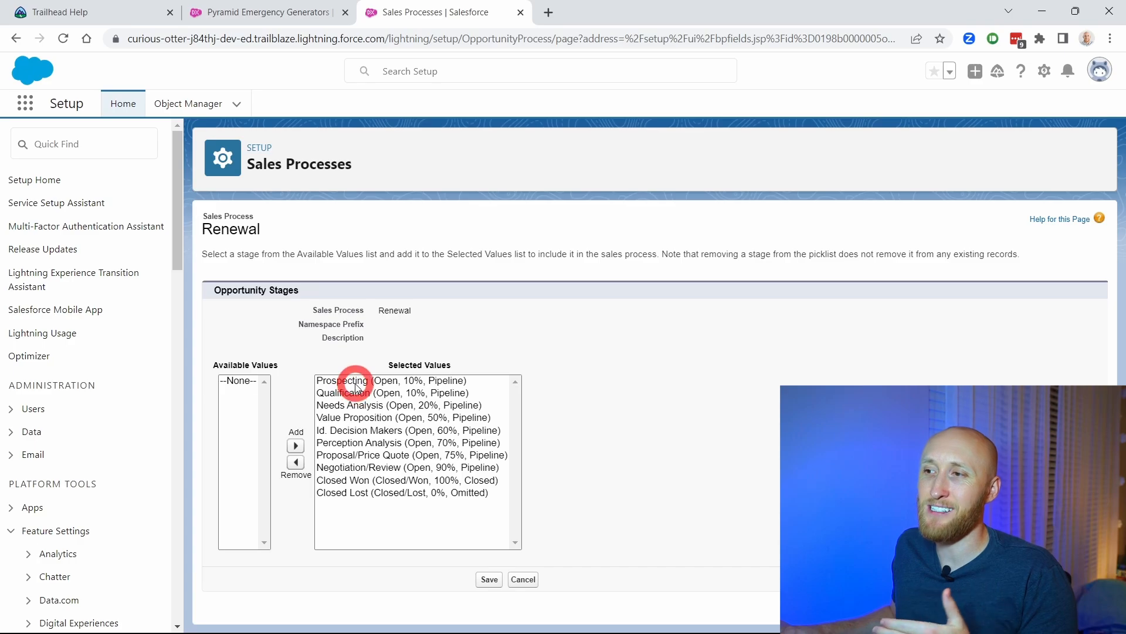
# Step: Remove the stages Prospecting through Id. Decision Makers from the Renewal sales process and save it
pyautogui.click(356, 385)
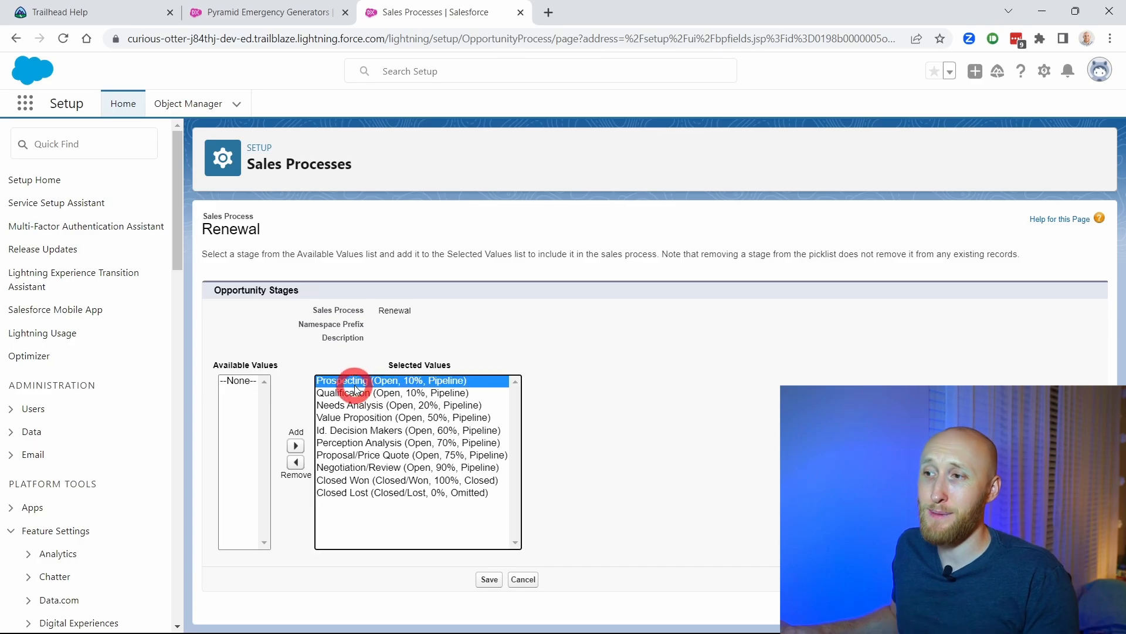
pyautogui.keyDown('shift'); pyautogui.click(358, 428); pyautogui.keyUp('shift')
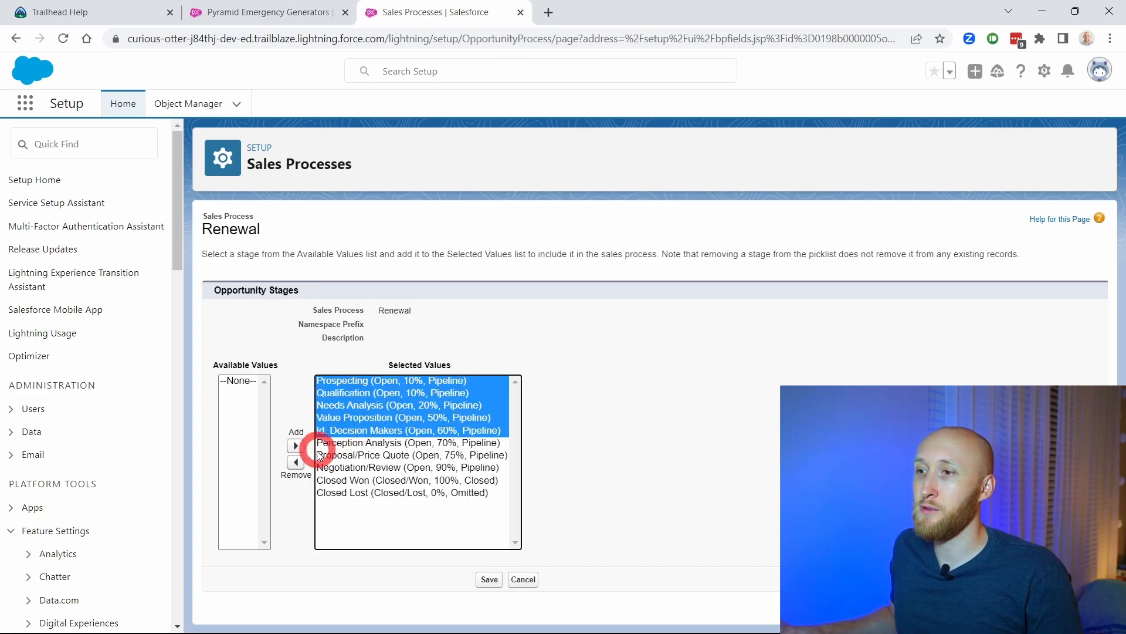
pyautogui.click(297, 462)
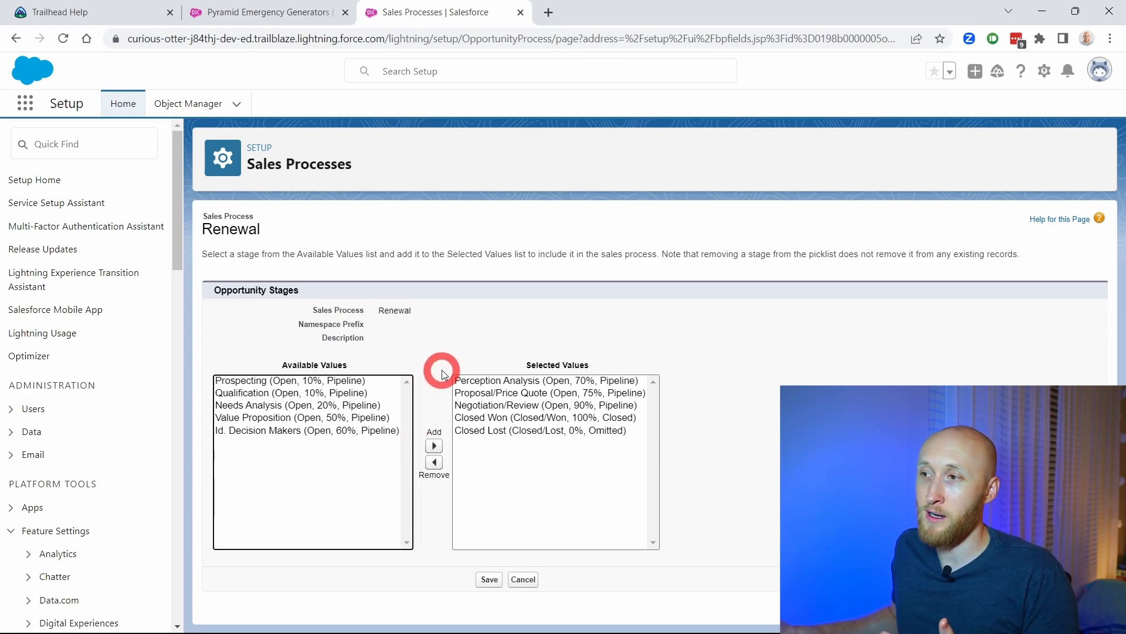
pyautogui.click(482, 381)
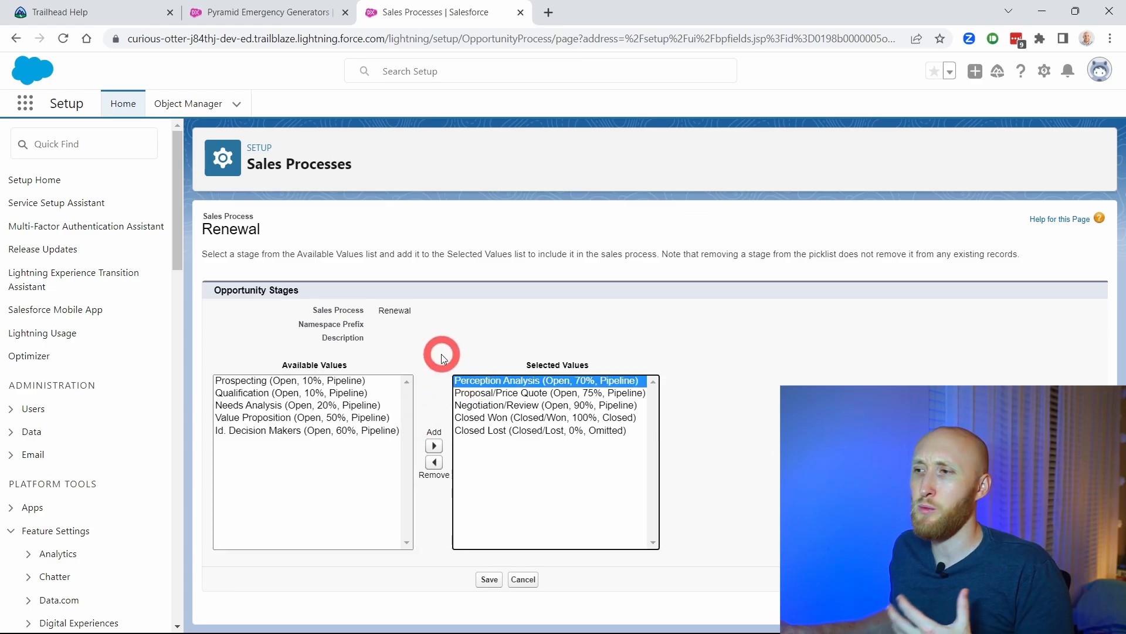
pyautogui.click(473, 391)
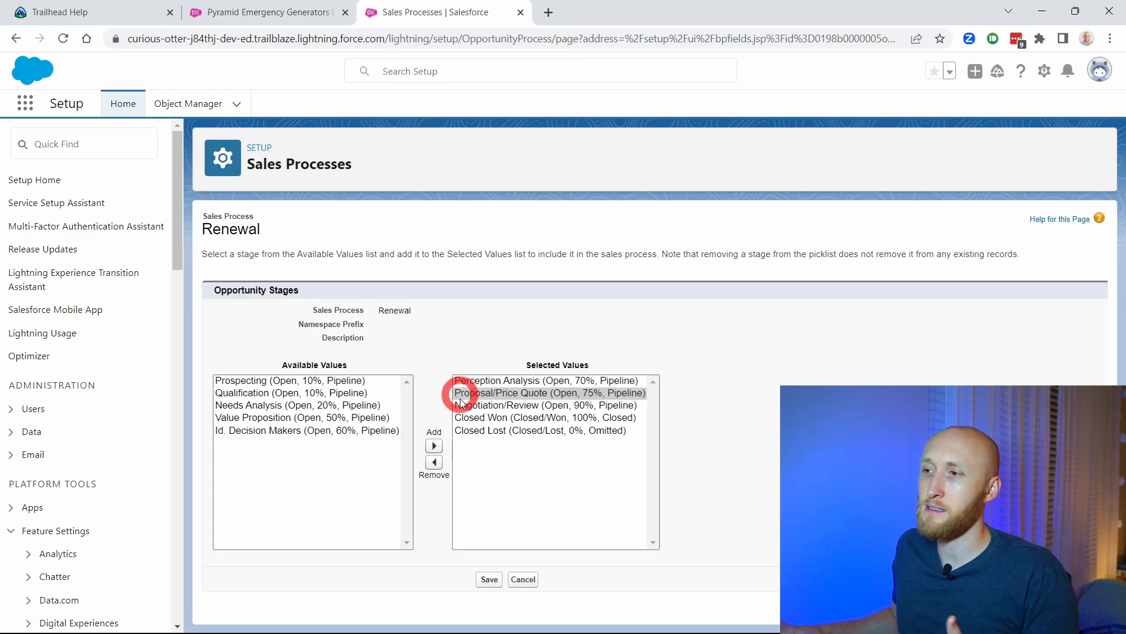
pyautogui.click(490, 580)
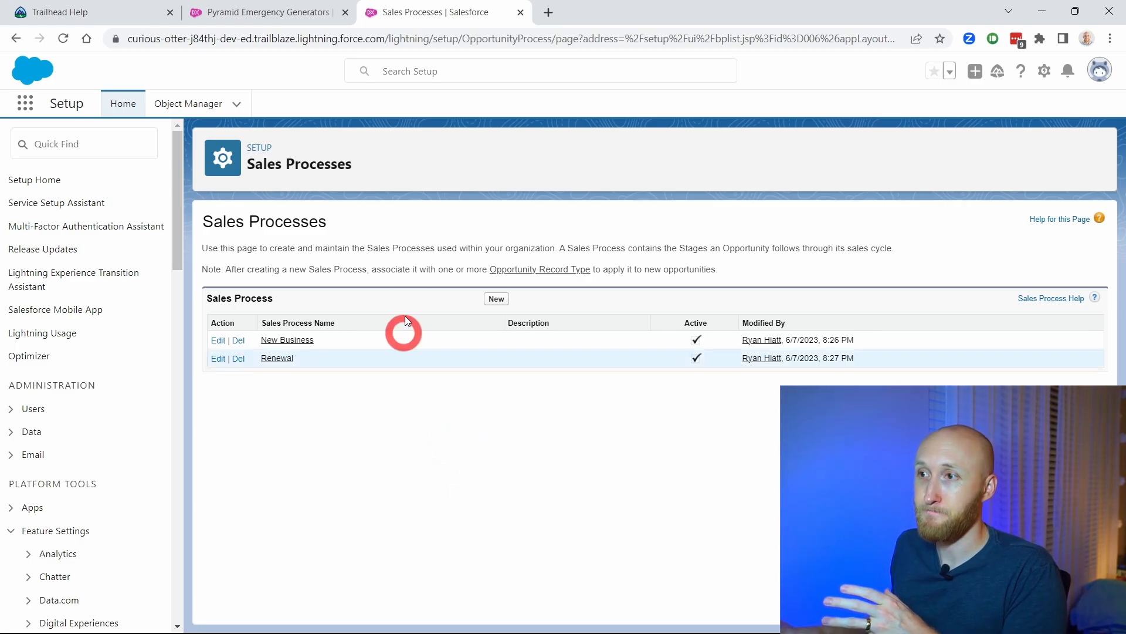
# Step: Return to the Opportunity object's record types in Object Manager and start a new record type
pyautogui.click(195, 112)
pyautogui.click(851, 158)
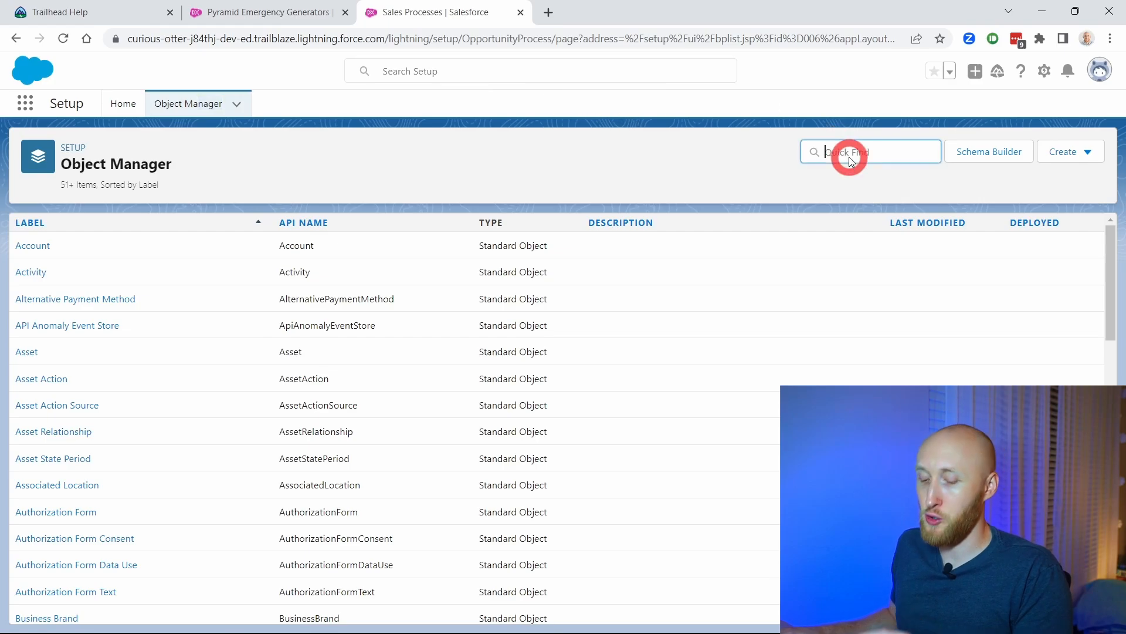
pyautogui.write('oppo')
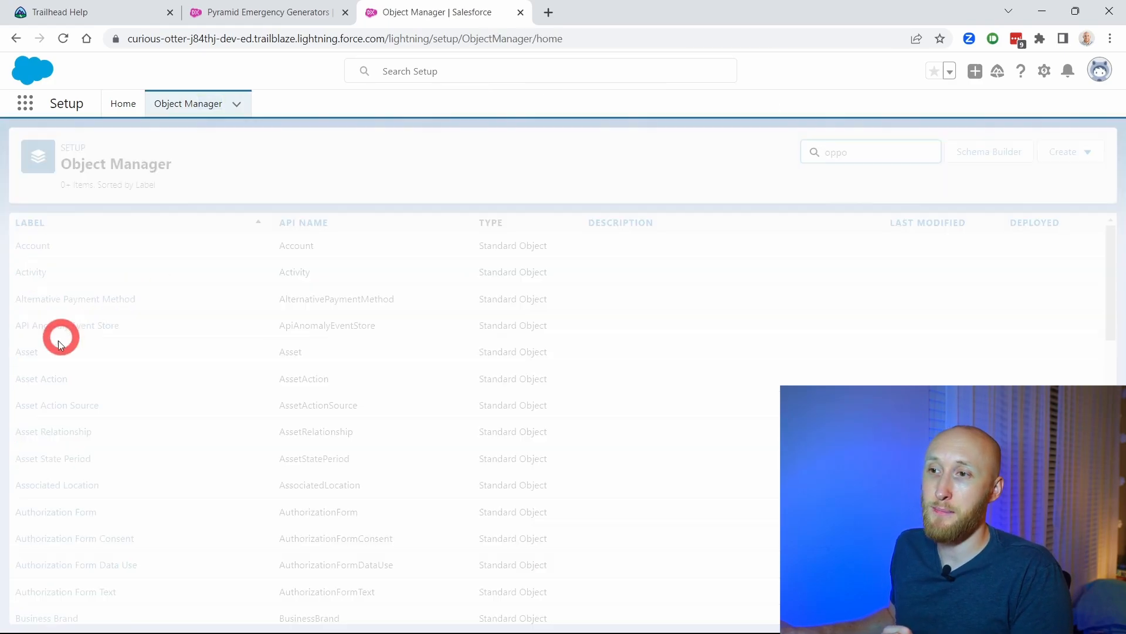
pyautogui.click(51, 251)
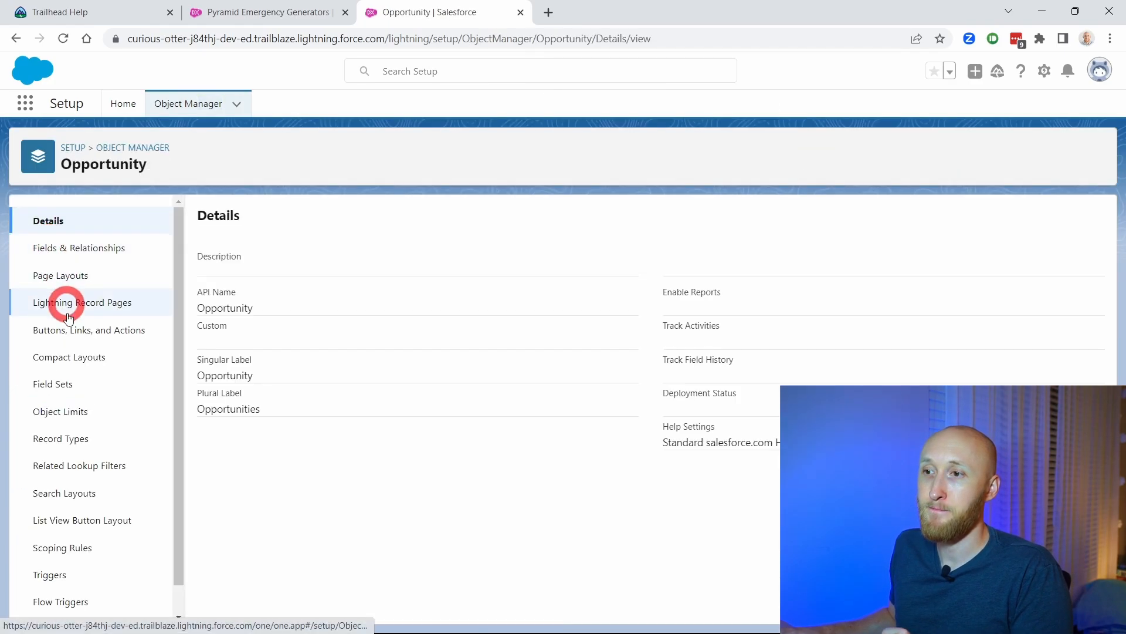
pyautogui.click(61, 438)
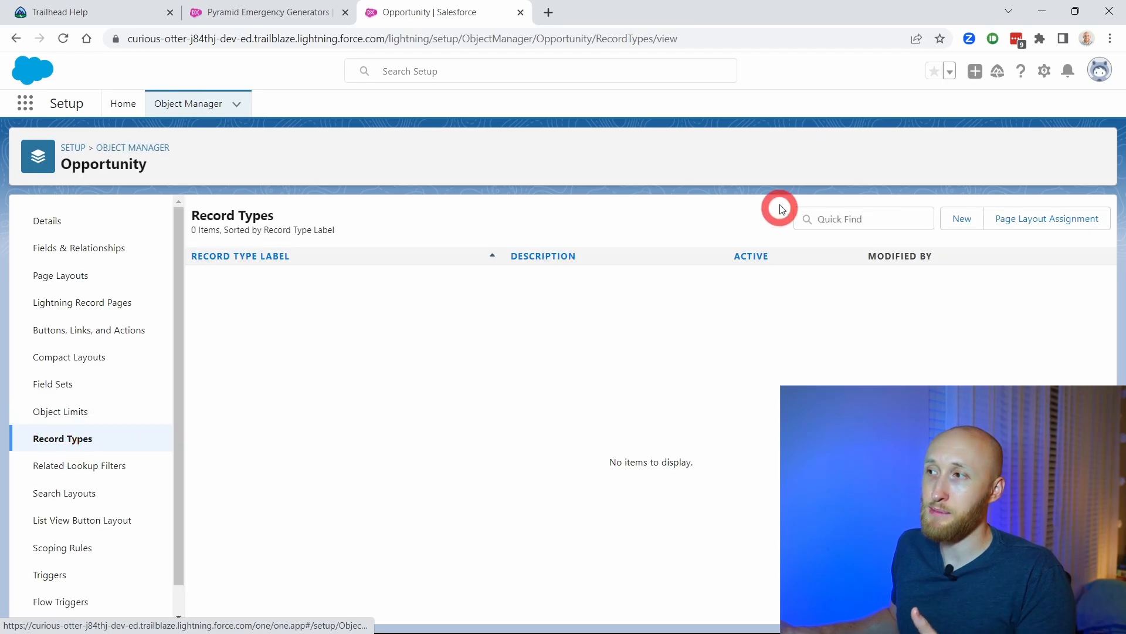
pyautogui.click(962, 220)
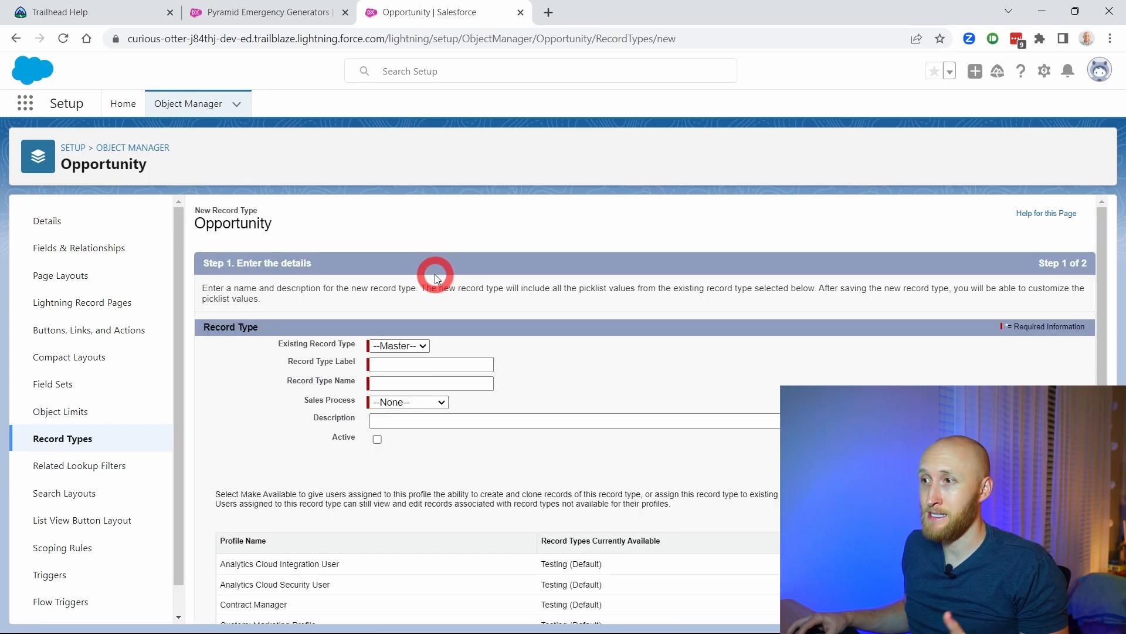
# Step: Label the record type "New Business", with the name New_Business, and assign it the New Business sales process
pyautogui.click(415, 365)
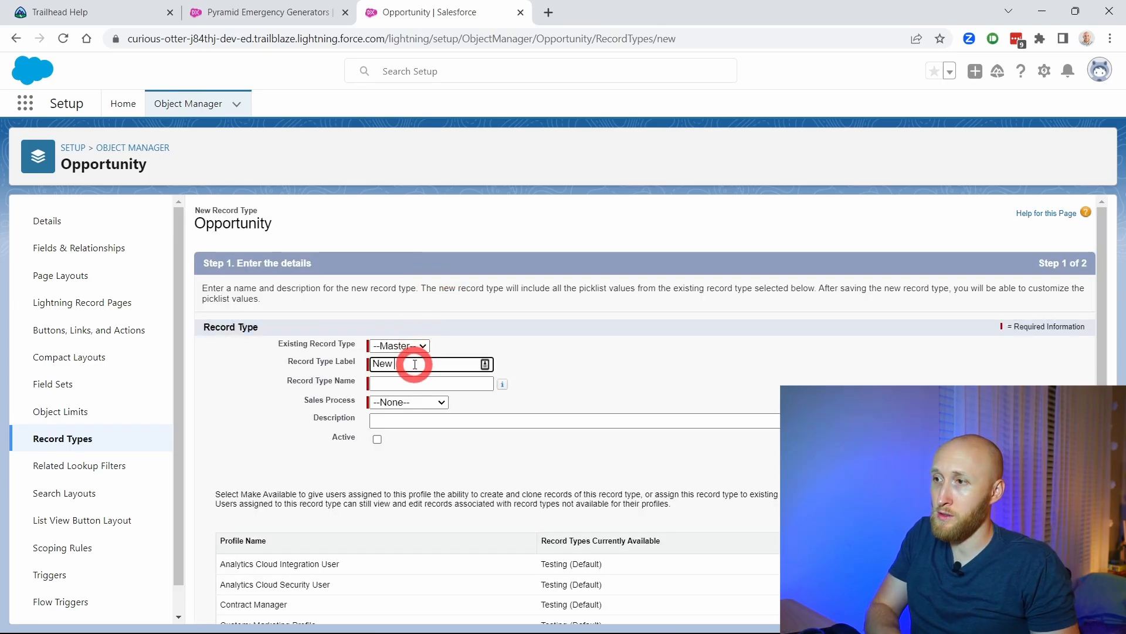
pyautogui.write('New Business')
pyautogui.press('Tab')
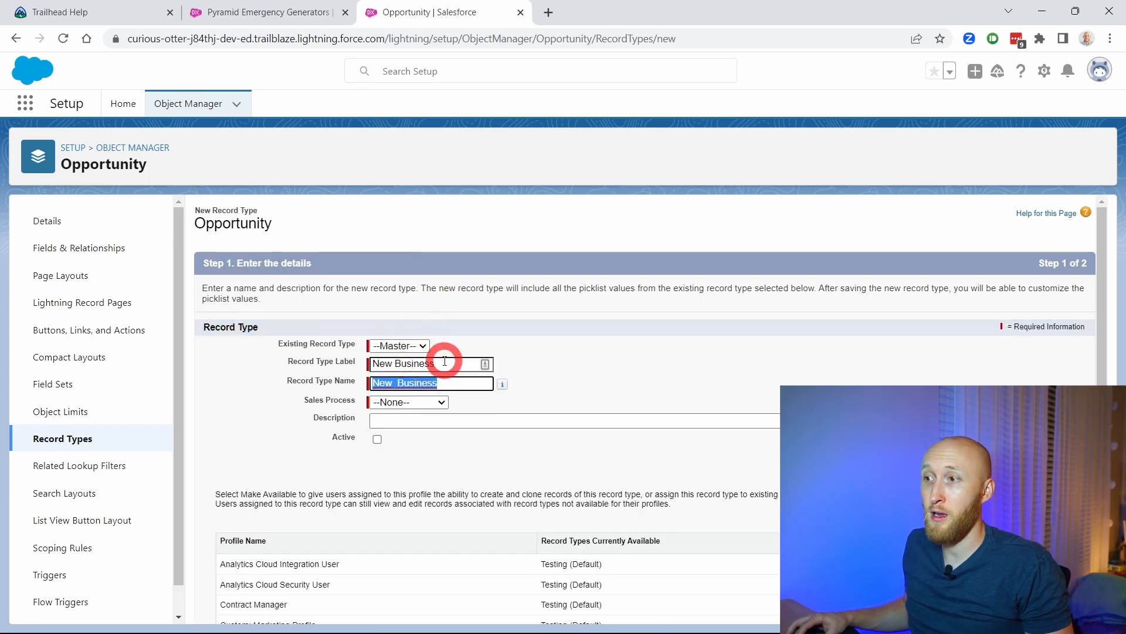
pyautogui.click(410, 404)
pyautogui.click(404, 427)
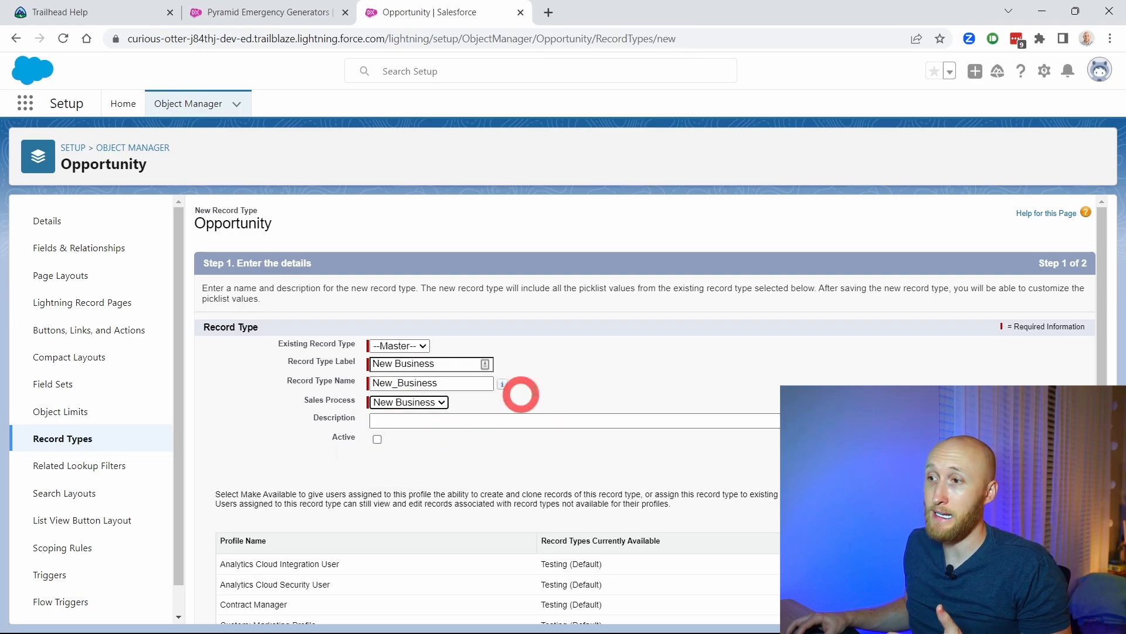
# Step: Mark the record type active and available to all profiles, and continue to the page layout assignment
pyautogui.scroll(-3, 409, 349)
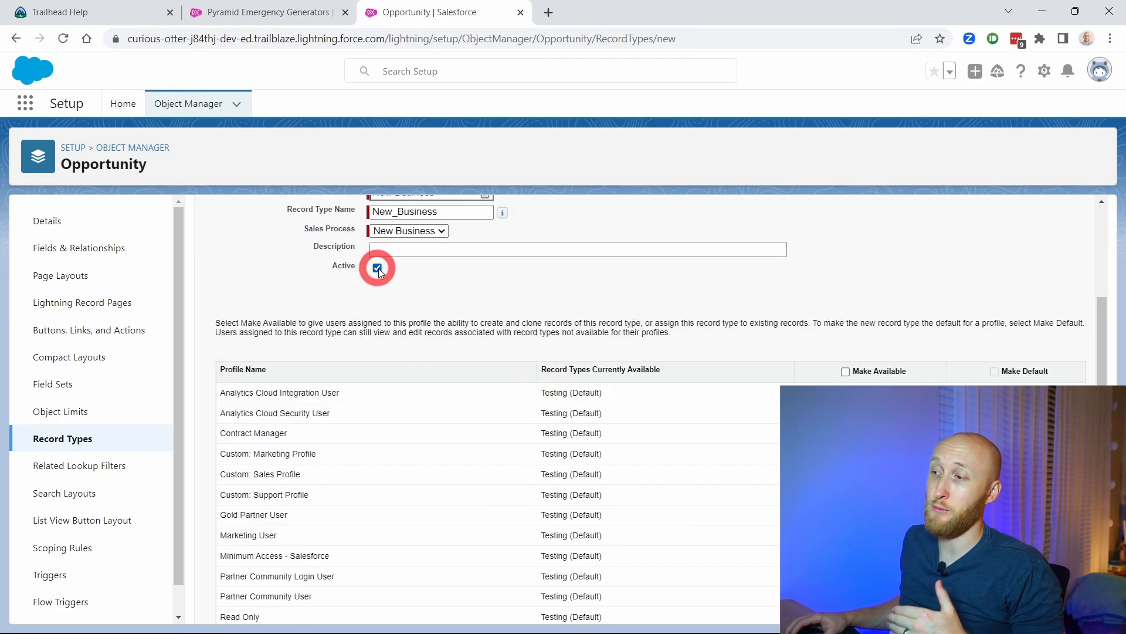
pyautogui.click(845, 372)
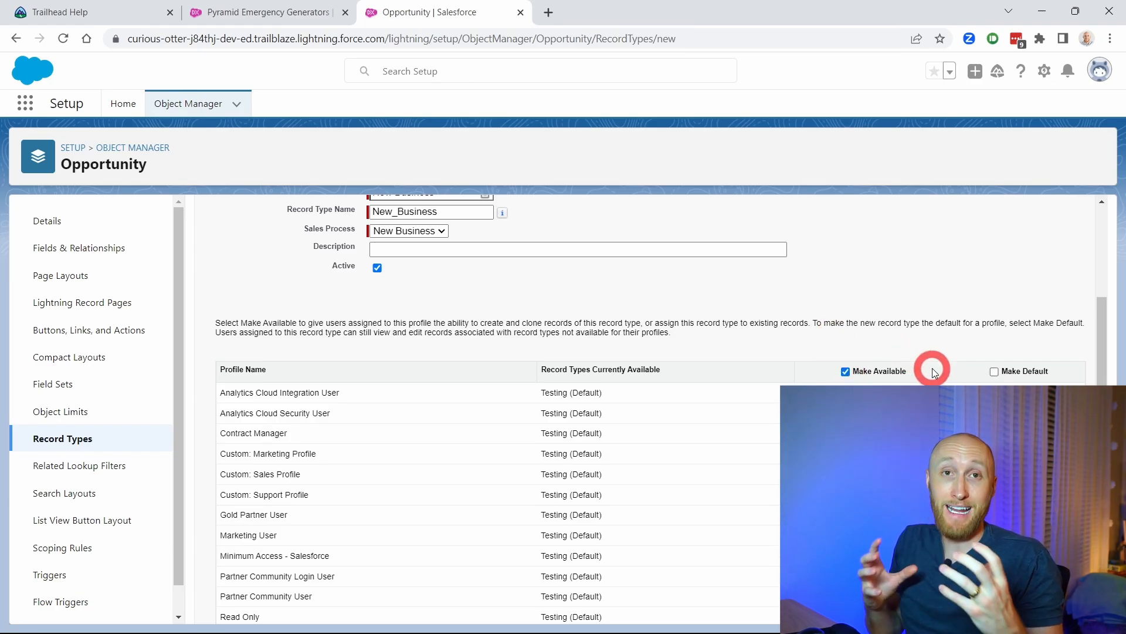
pyautogui.scroll(-3, 900, 317)
pyautogui.scroll(3, 909, 321)
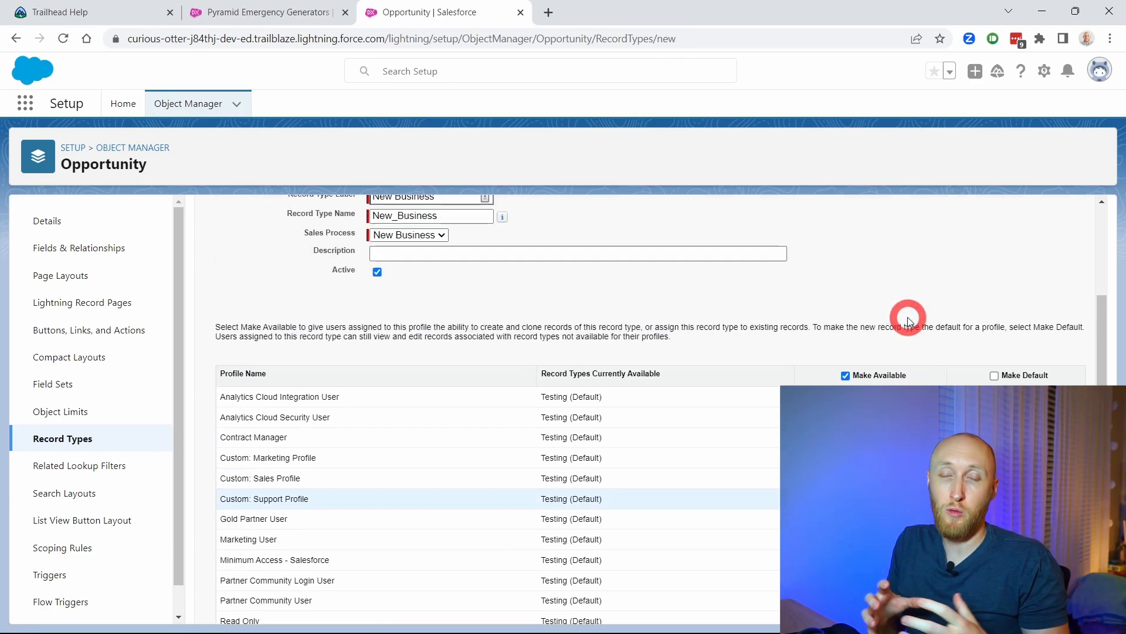
pyautogui.scroll(-3, 908, 321)
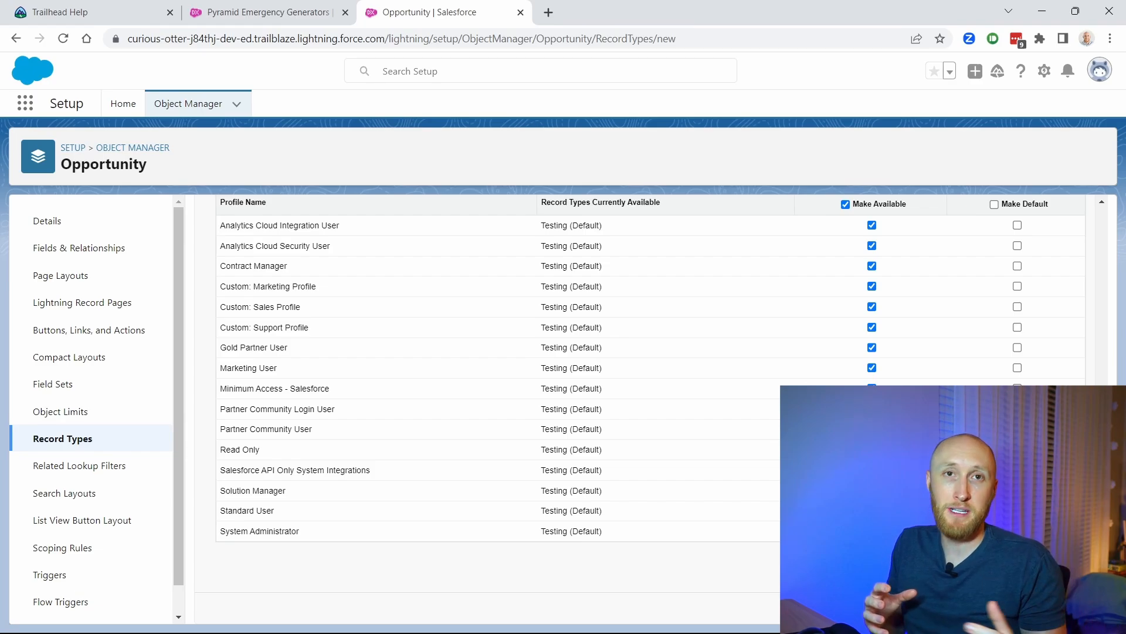
pyautogui.scroll(3, 645, 352)
pyautogui.scroll(-3, 645, 352)
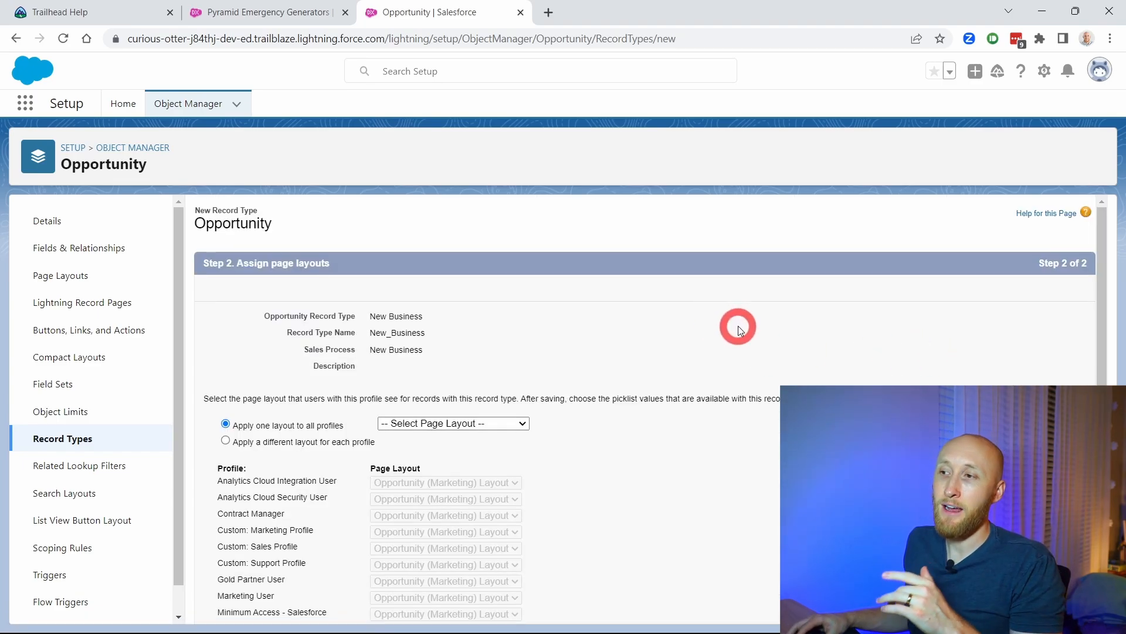
# Step: Apply the Opportunity Layout to all profiles for the New Business record type and save it
pyautogui.click(468, 423)
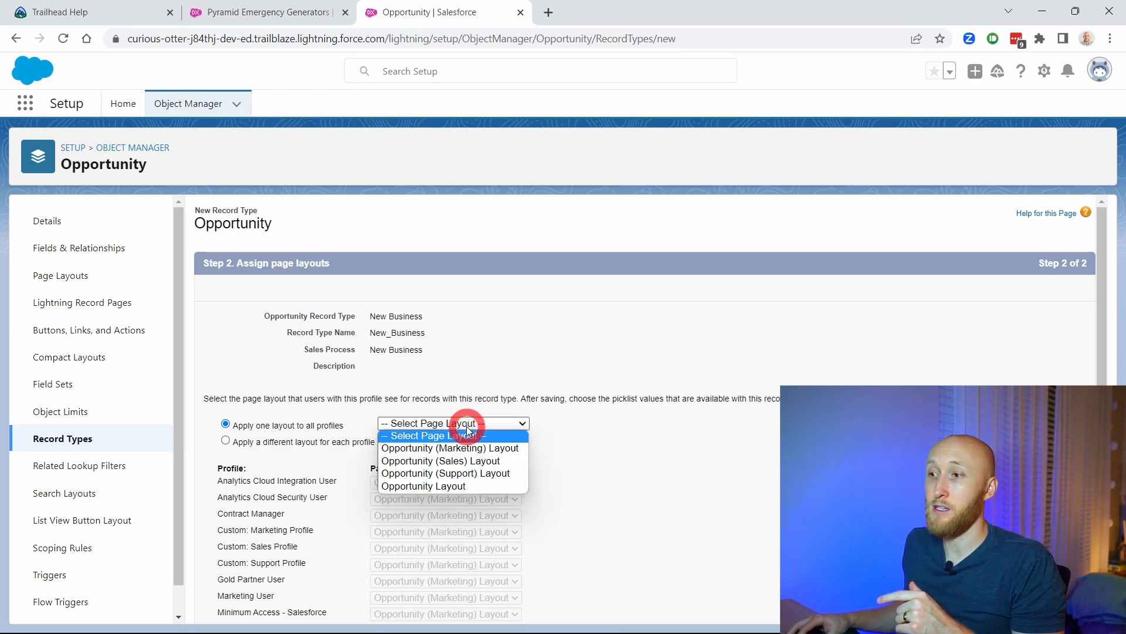
pyautogui.click(451, 484)
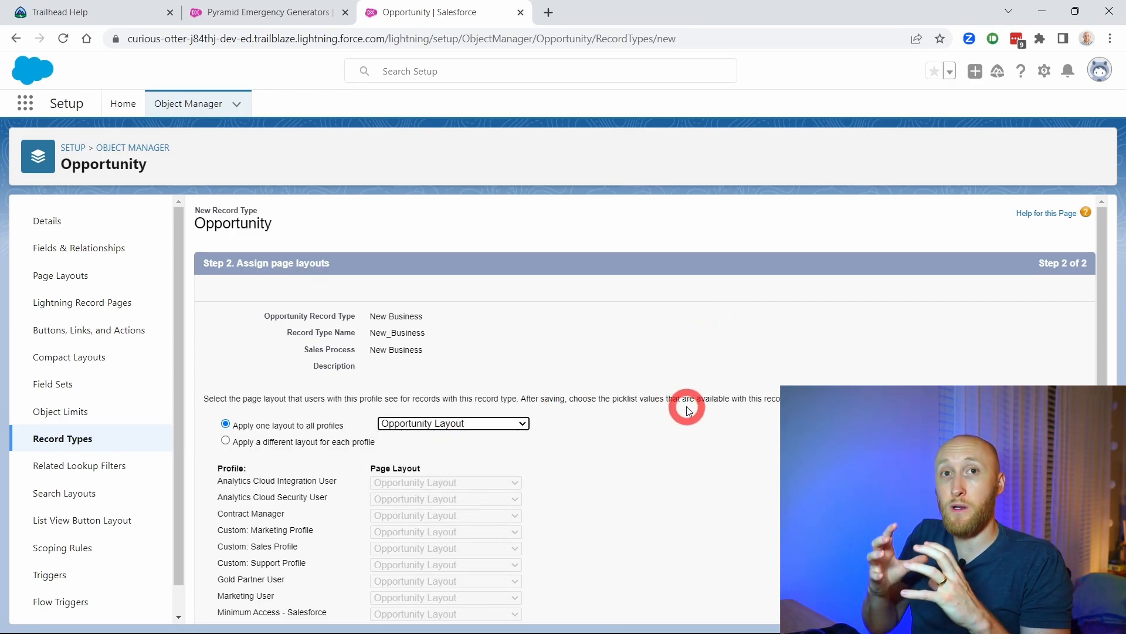
pyautogui.scroll(-3, 645, 411)
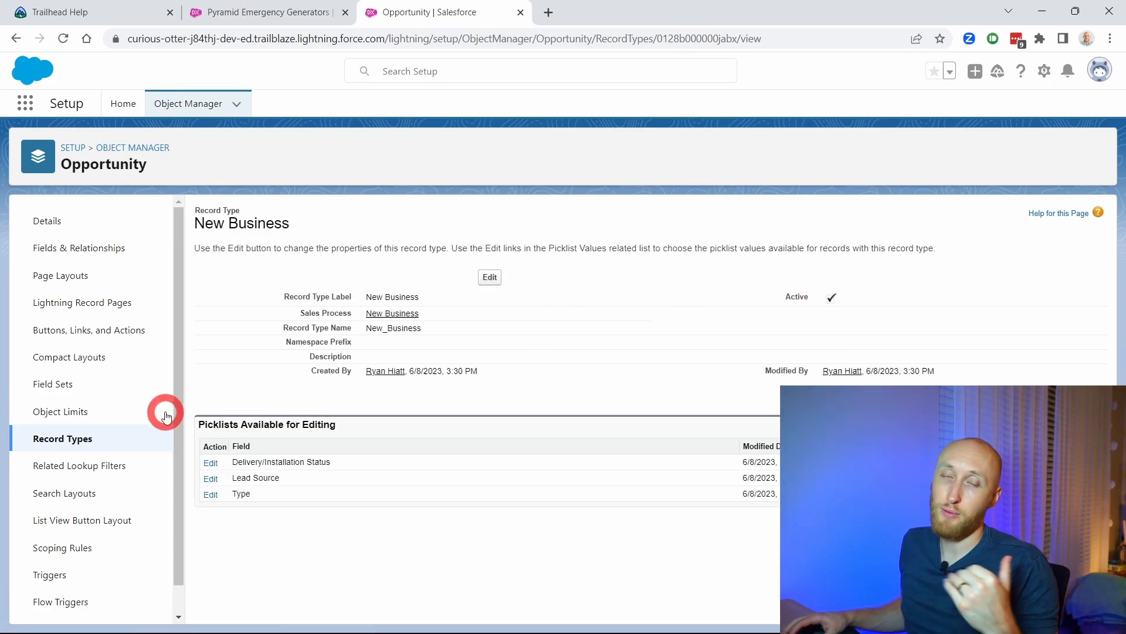
# Step: Start another Opportunity record type labelled "Renewal", assign it the Renewal sales process, and mark it active
pyautogui.click(85, 438)
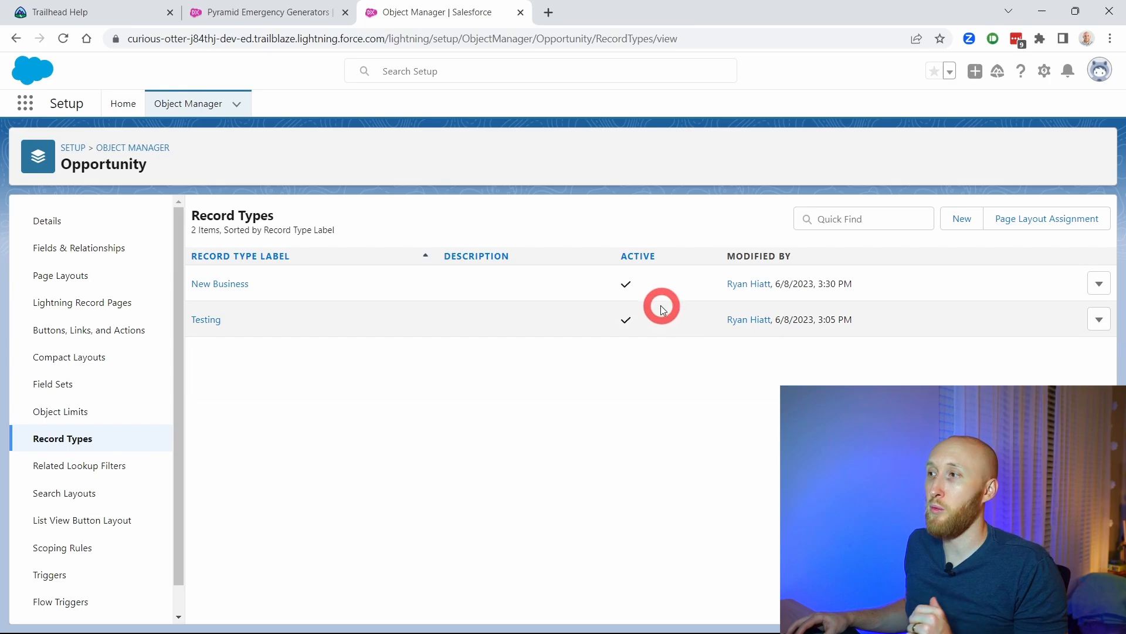
pyautogui.click(962, 222)
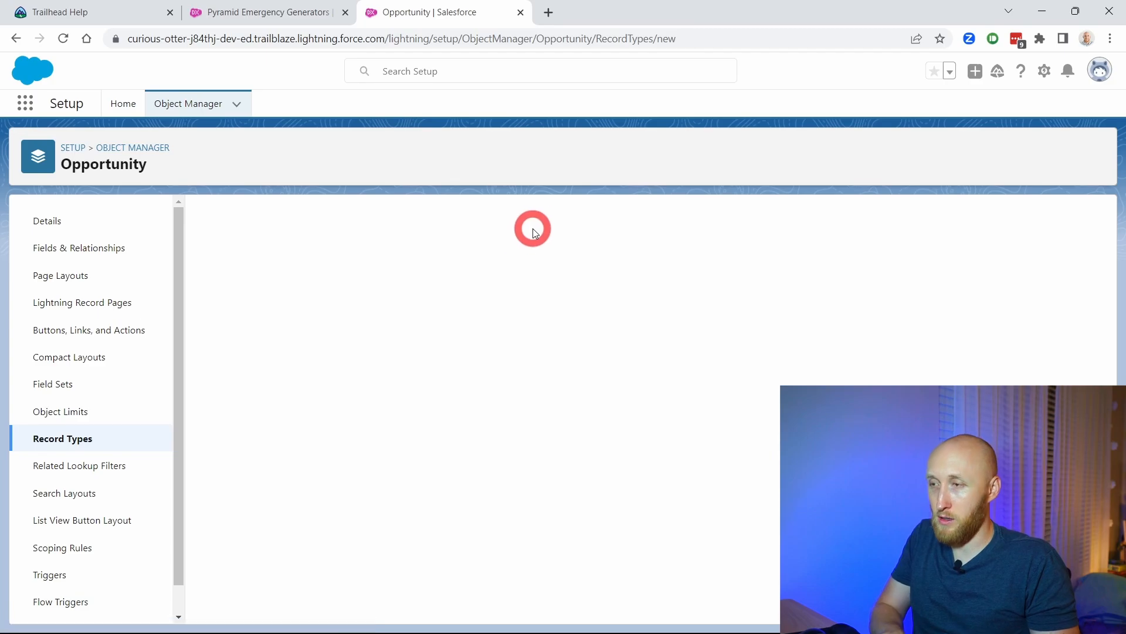
pyautogui.click(393, 362)
pyautogui.write('Renewal')
pyautogui.press('Tab')
pyautogui.click(395, 401)
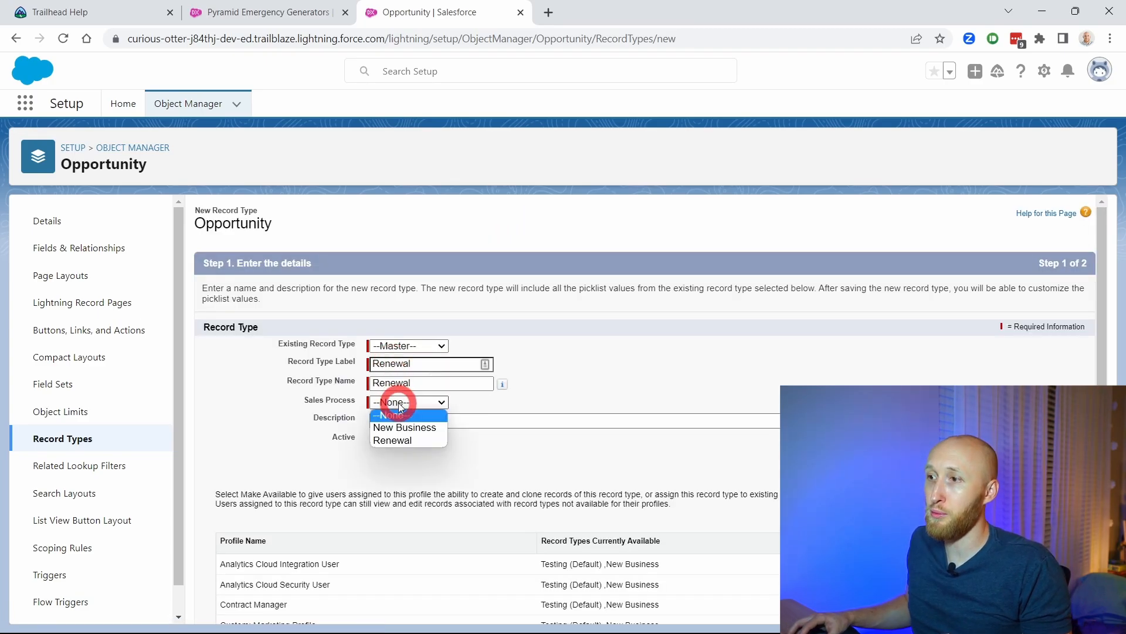
pyautogui.click(393, 440)
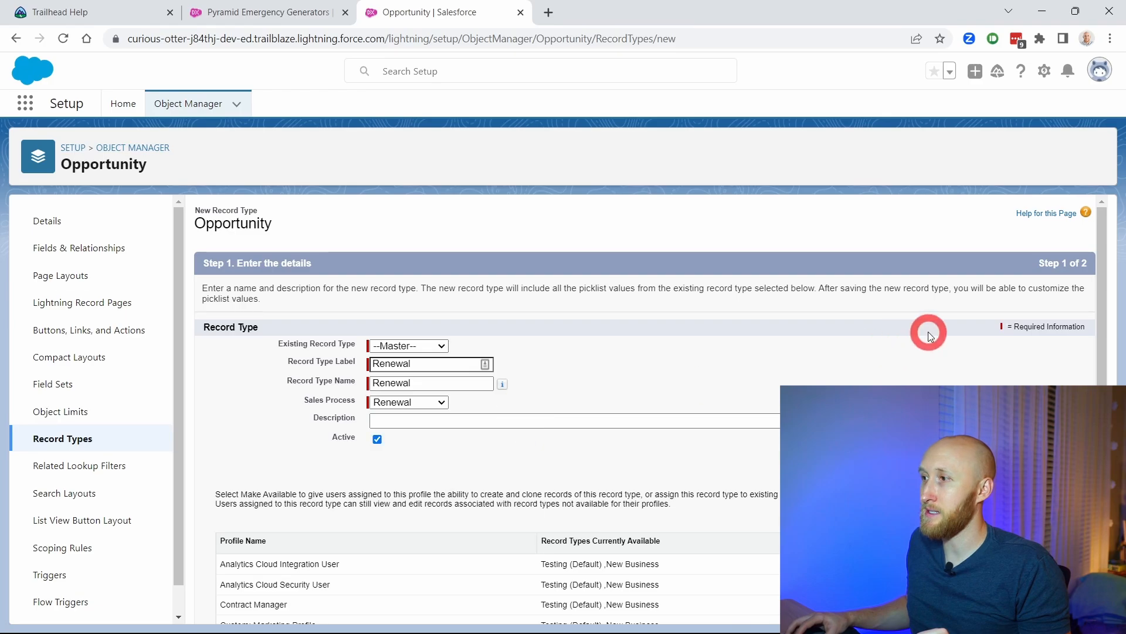
# Step: Make the Renewal record type available to all profiles and continue to the page layout assignment
pyautogui.scroll(-3, 928, 332)
pyautogui.click(845, 371)
pyautogui.scroll(-3, 921, 347)
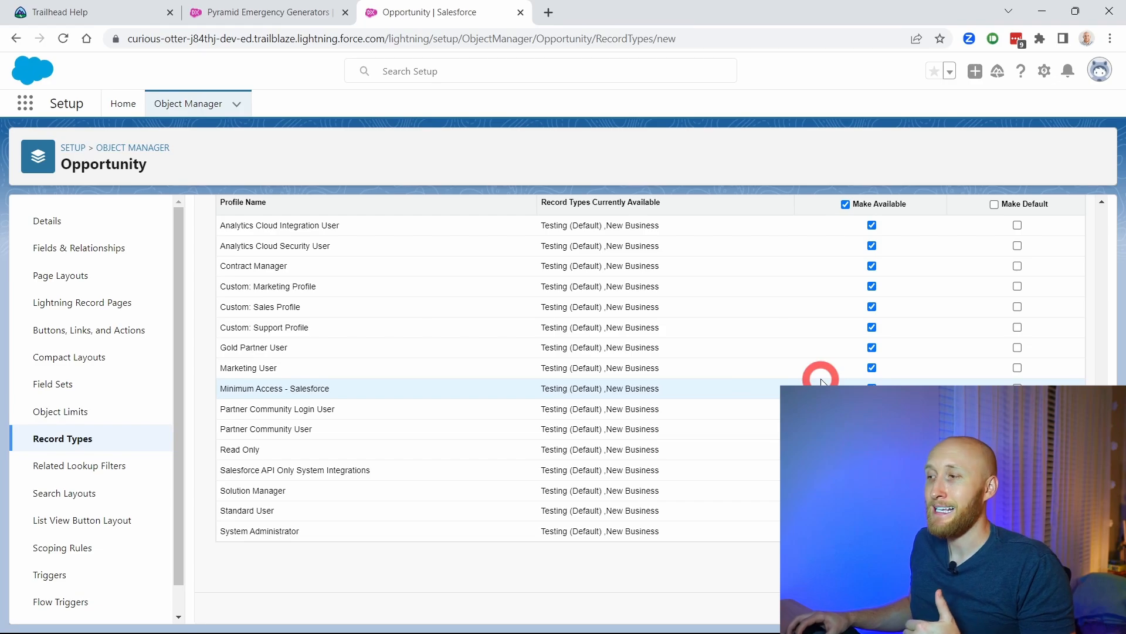
pyautogui.click(1037, 607)
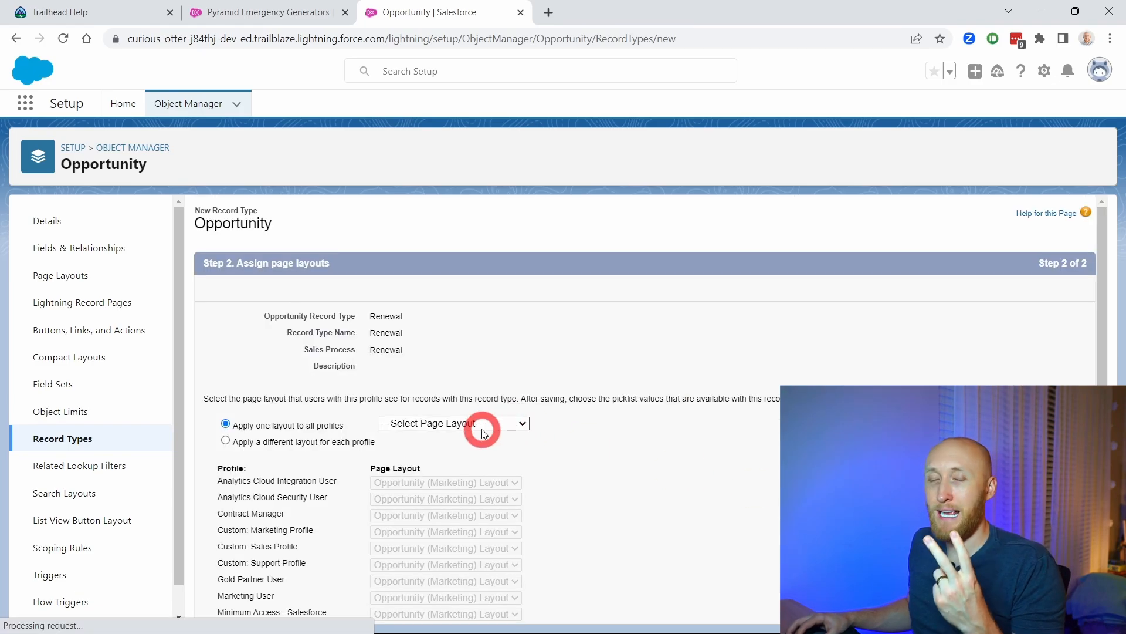
# Step: Apply the Opportunity (Sales) Layout to all profiles for the Renewal record type and save it
pyautogui.click(482, 428)
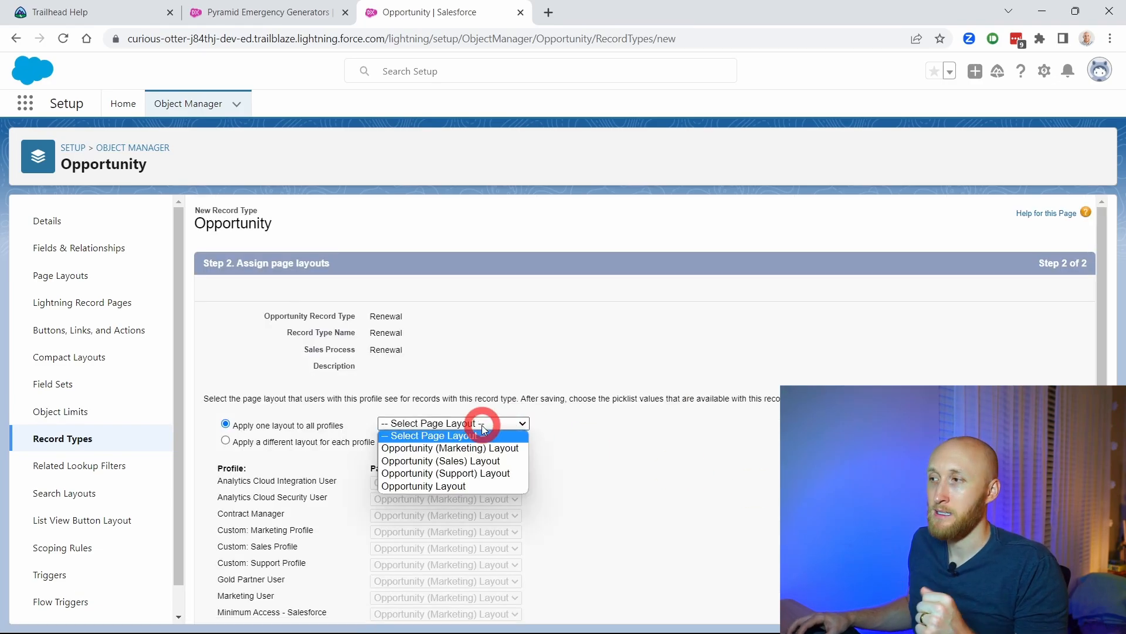
pyautogui.click(469, 462)
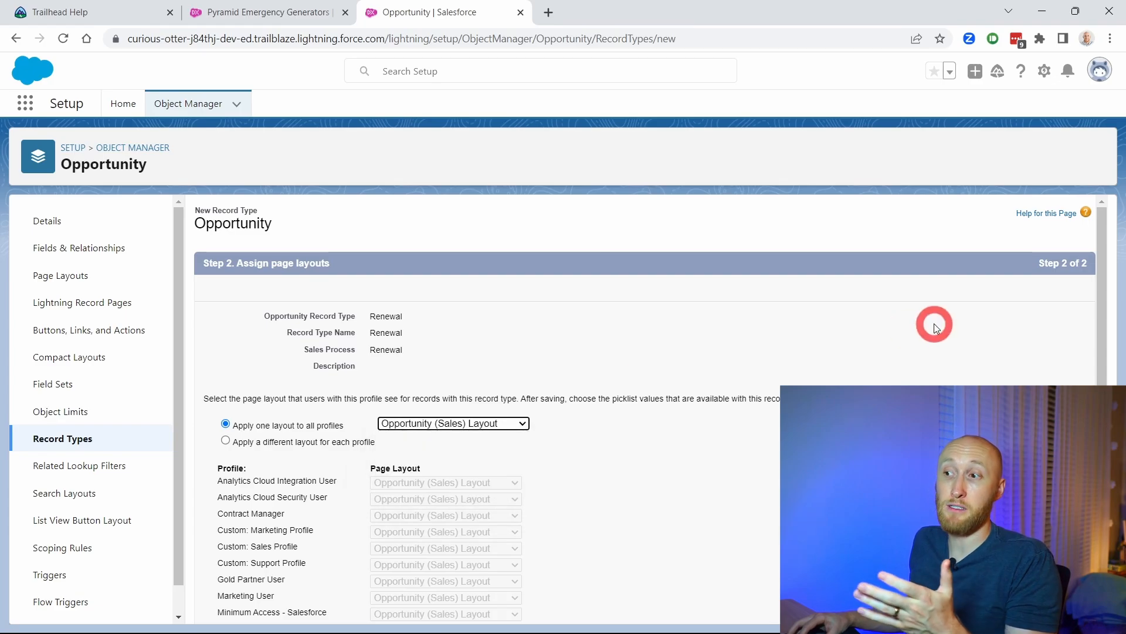
pyautogui.scroll(-3, 955, 351)
pyautogui.click(981, 608)
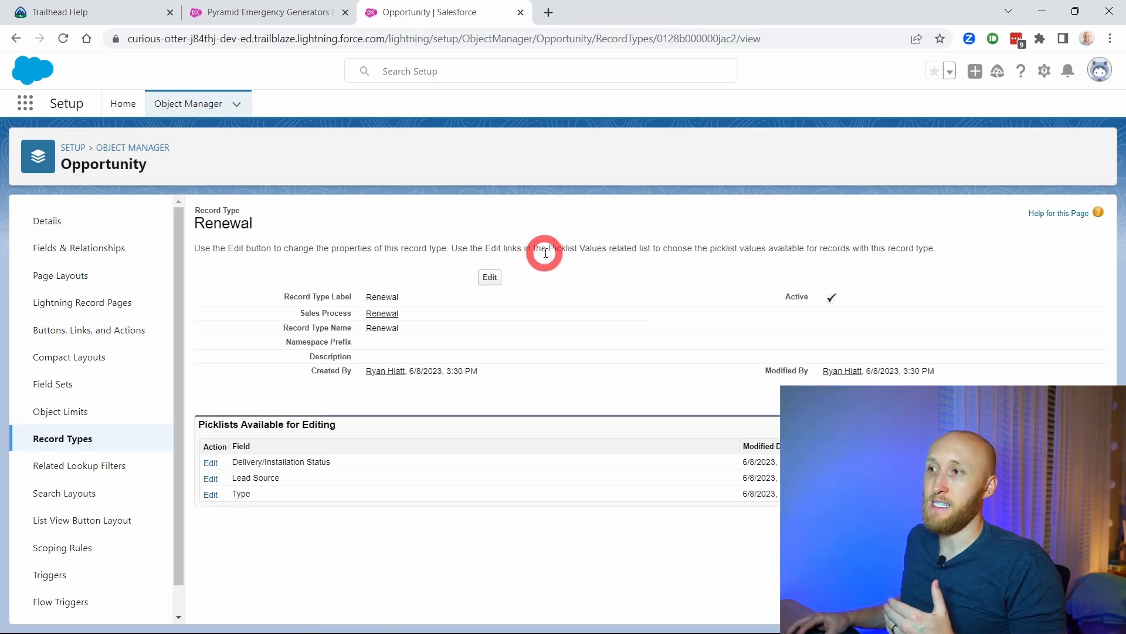
# Step: Start a new opportunity in the Sales app to check the record type choices, and select New Business
pyautogui.click(258, 12)
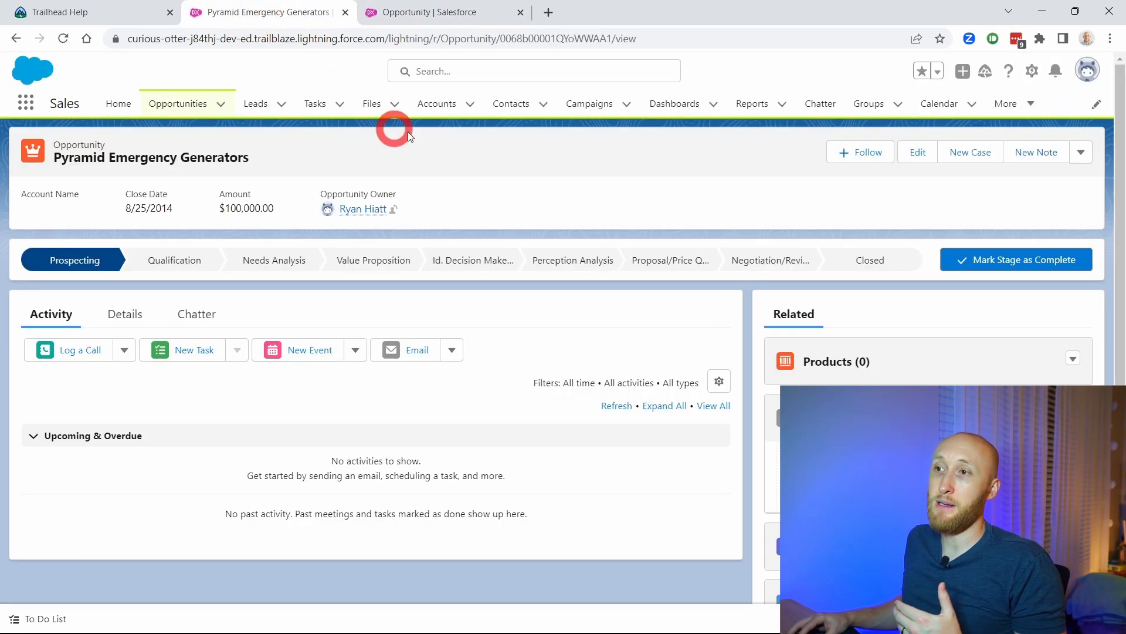
pyautogui.click(182, 102)
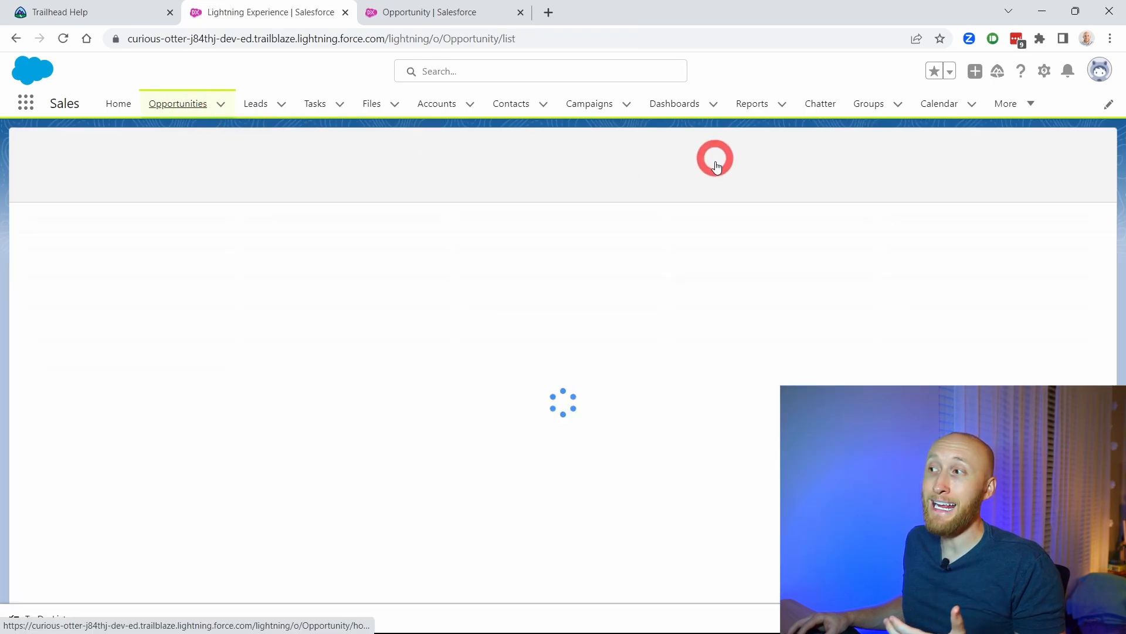
pyautogui.click(1082, 151)
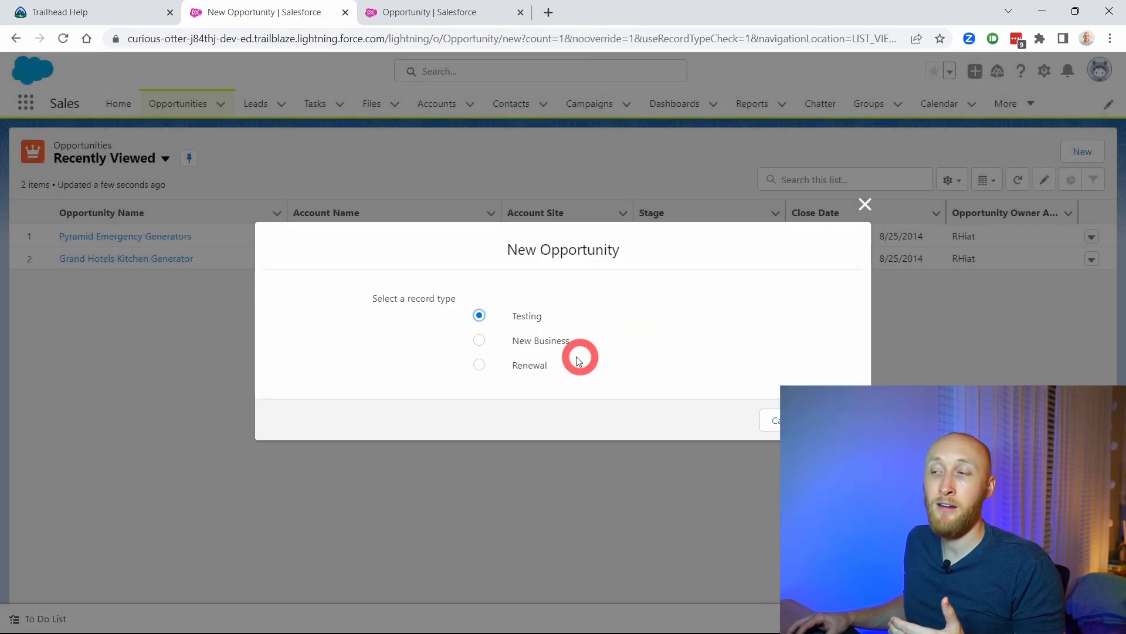
pyautogui.click(479, 341)
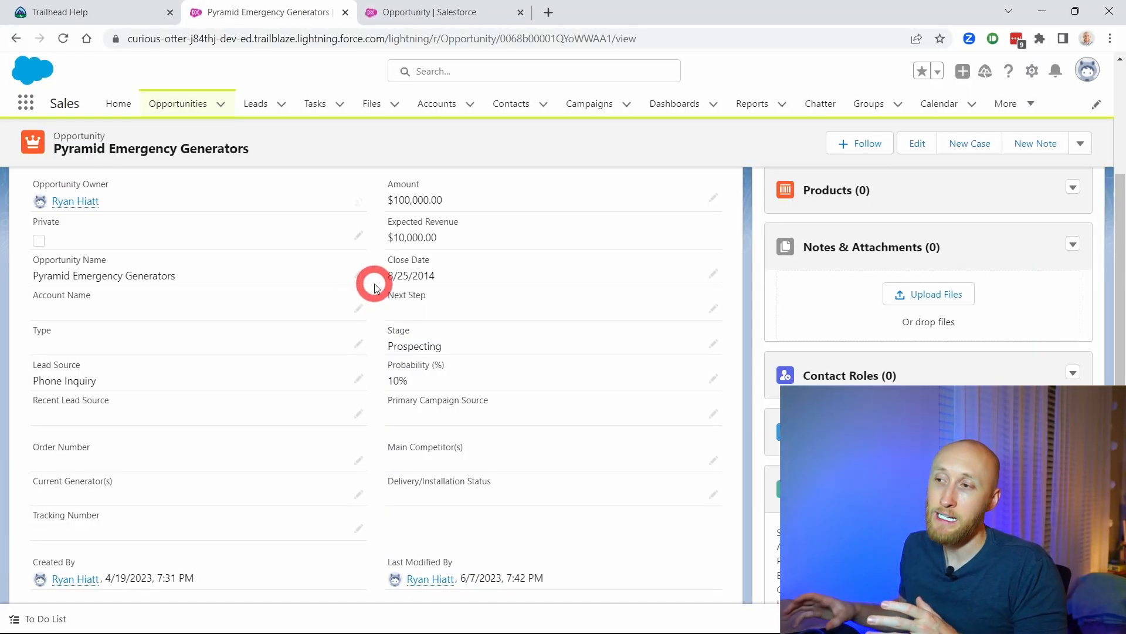
# Step: Review the detail fields and stage path of the Pyramid Emergency Generators opportunity, and return to the Opportunity setup
pyautogui.scroll(3, 377, 287)
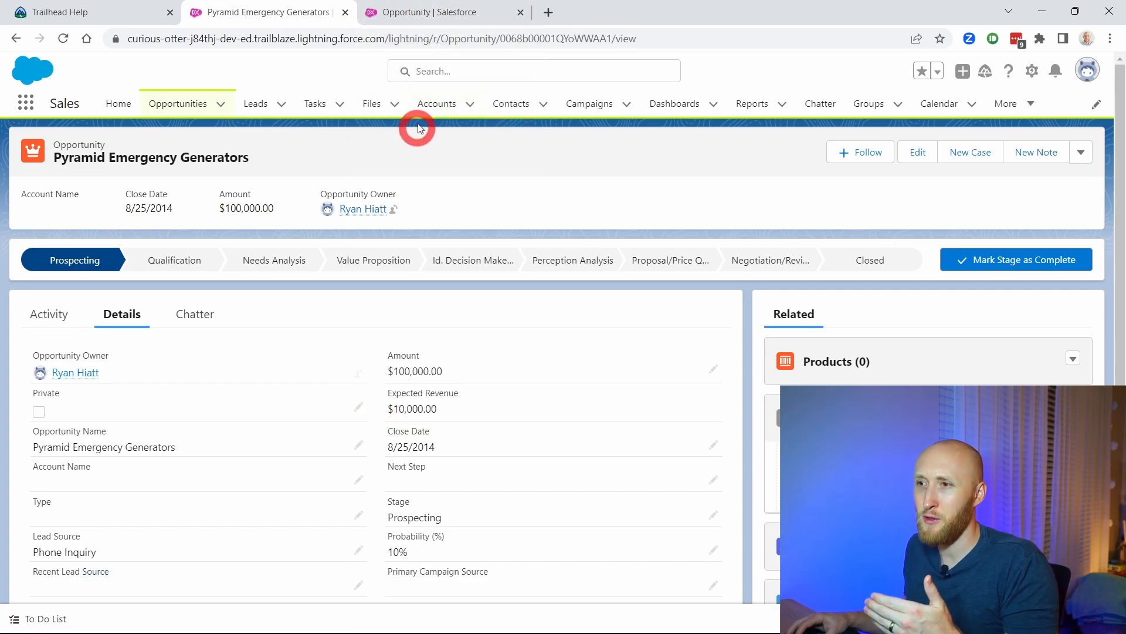
pyautogui.scroll(-3, 409, 182)
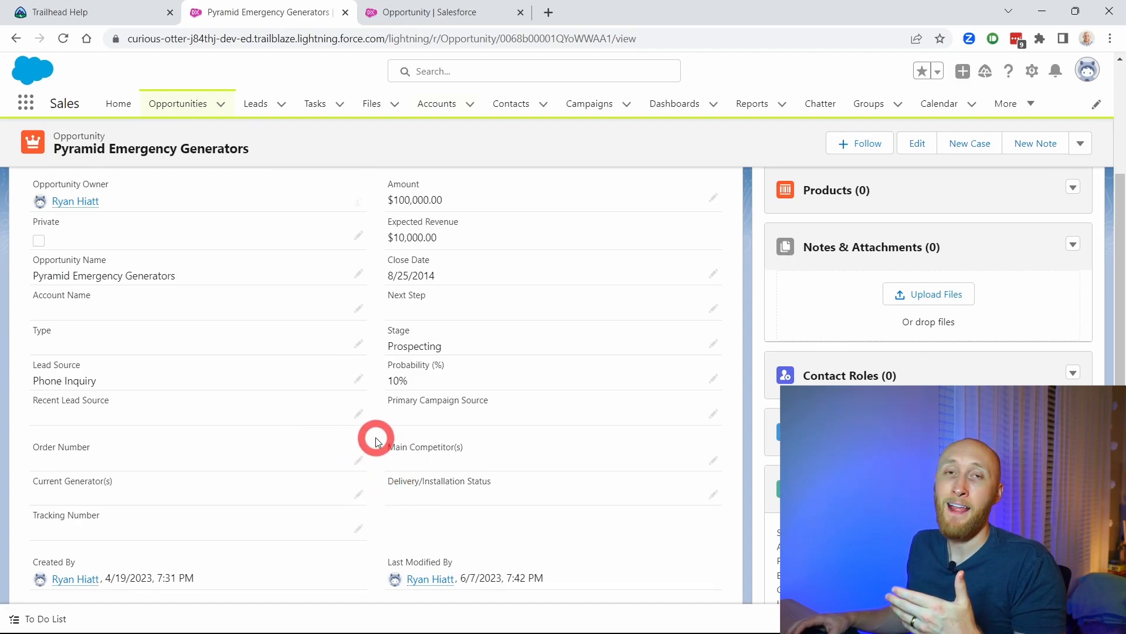
pyautogui.click(420, 12)
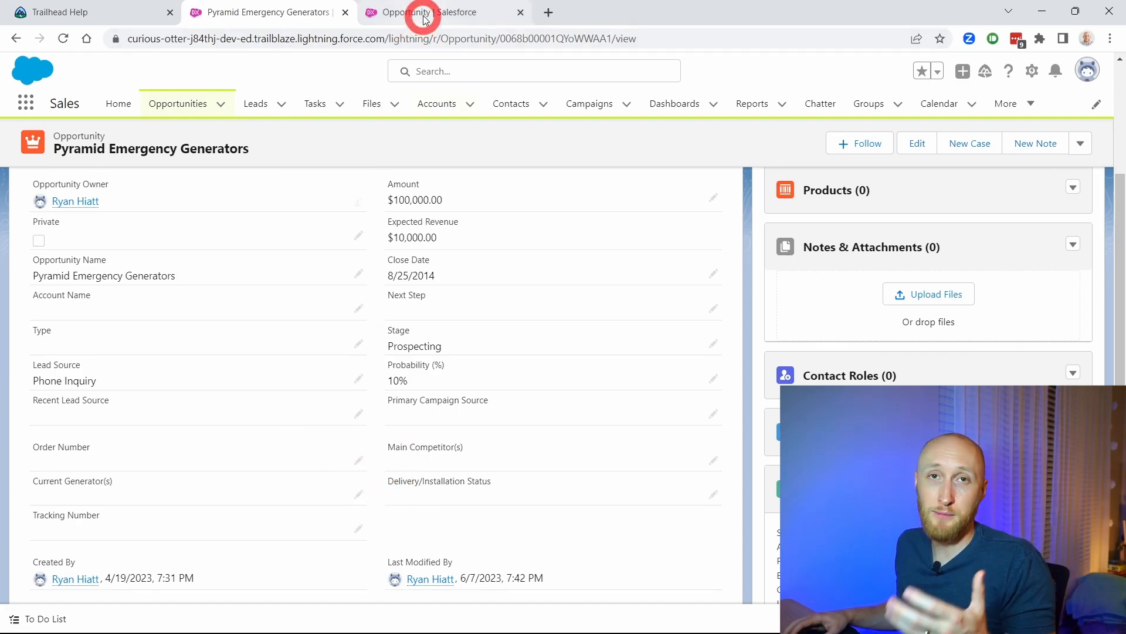
# Step: Go to the Opportunity object's page layouts, check the page layout assignment, and open Opportunity Layout in the layout editor
pyautogui.click(74, 276)
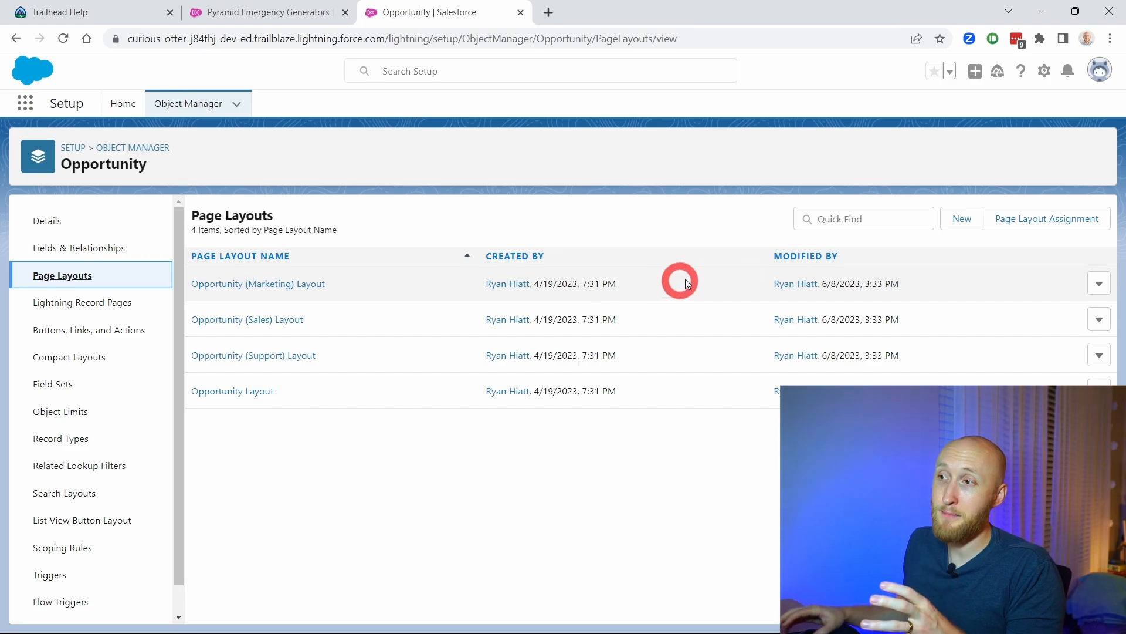
pyautogui.click(1006, 222)
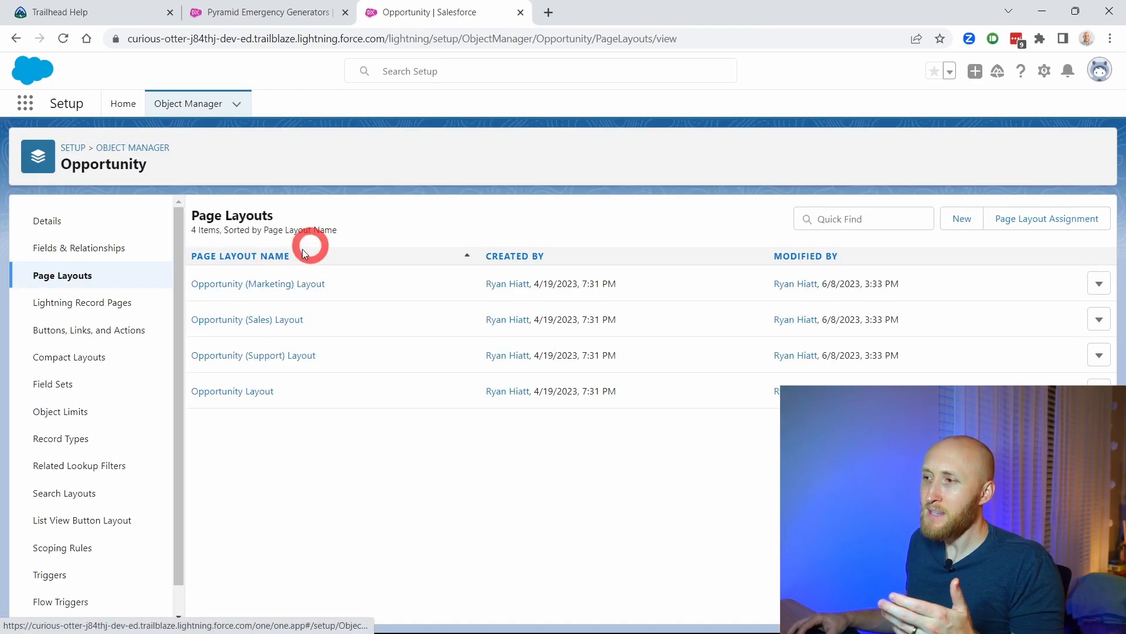
pyautogui.click(254, 392)
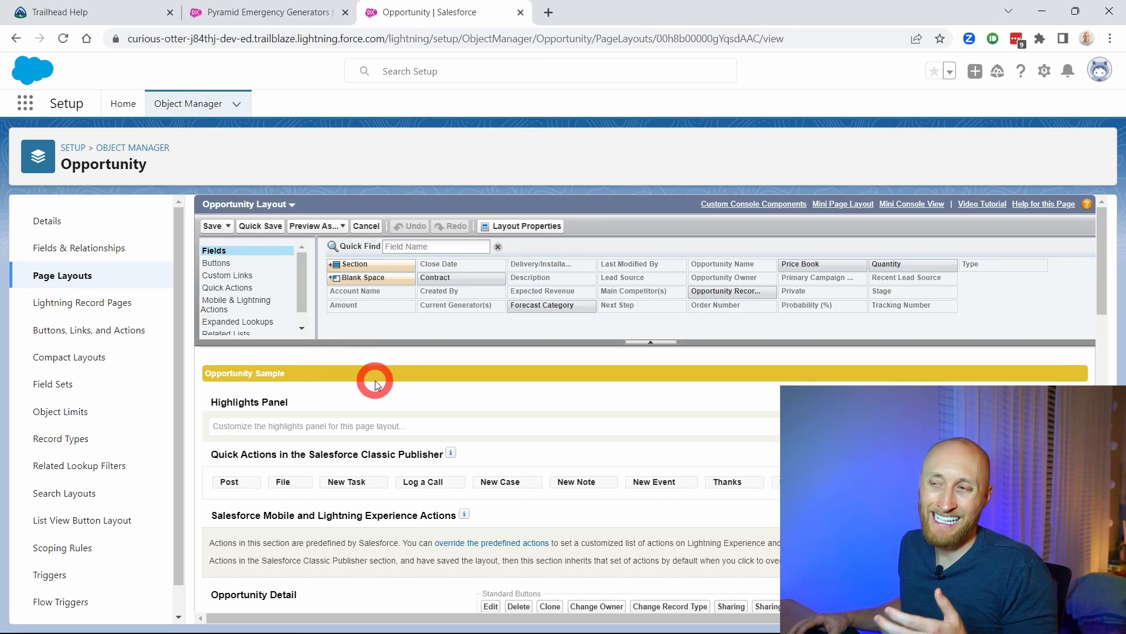
pyautogui.scroll(-5, 403, 402)
pyautogui.scroll(-3, 406, 411)
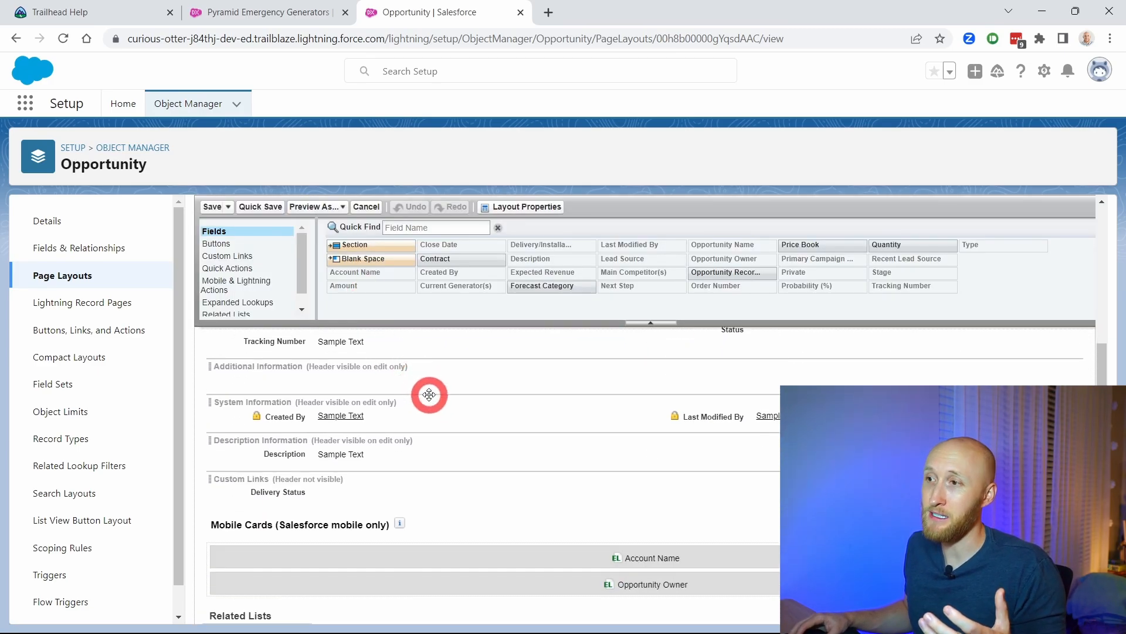
pyautogui.scroll(3, 428, 394)
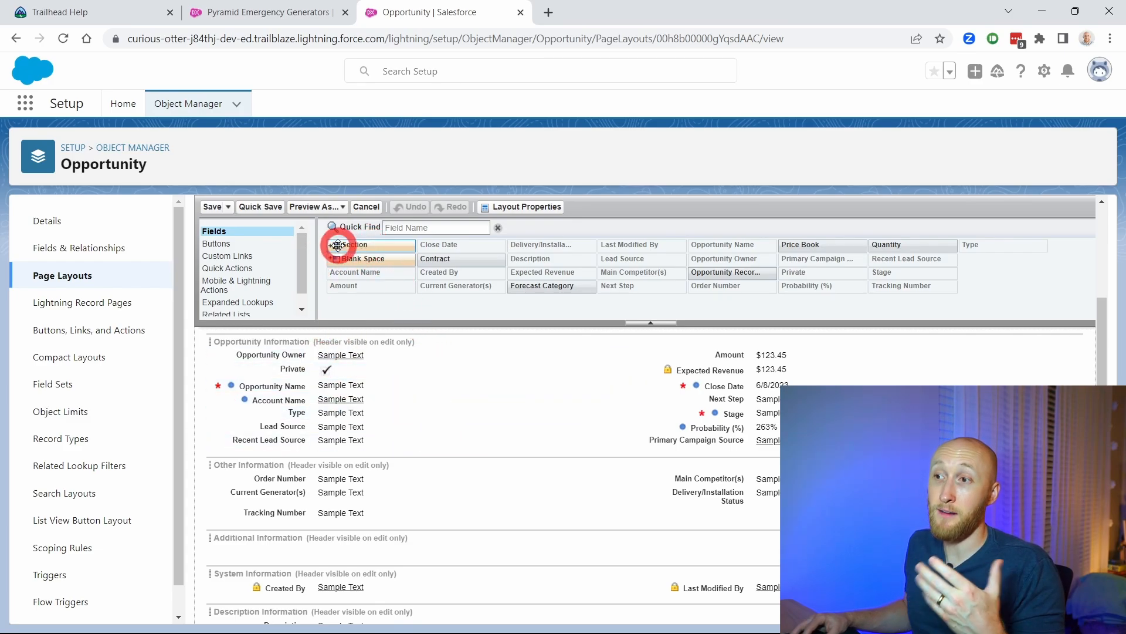
# Step: Look through the layout editor's available Buttons, Custom Links, Quick Actions and Mobile & Lightning Actions, ending on Fields
pyautogui.click(258, 244)
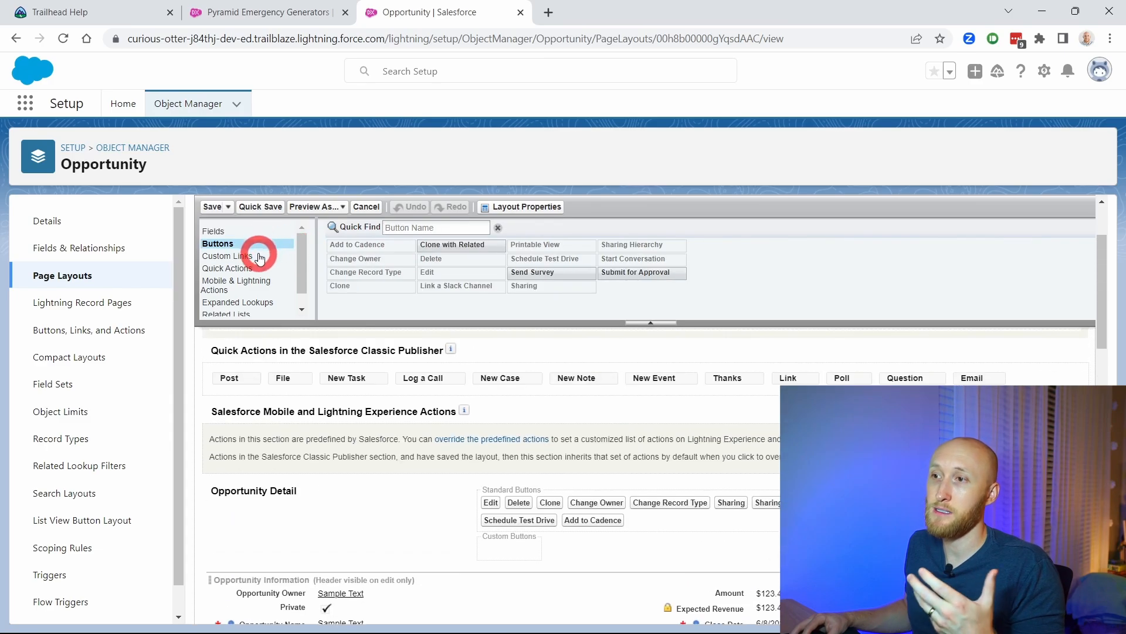
pyautogui.click(259, 256)
pyautogui.click(254, 268)
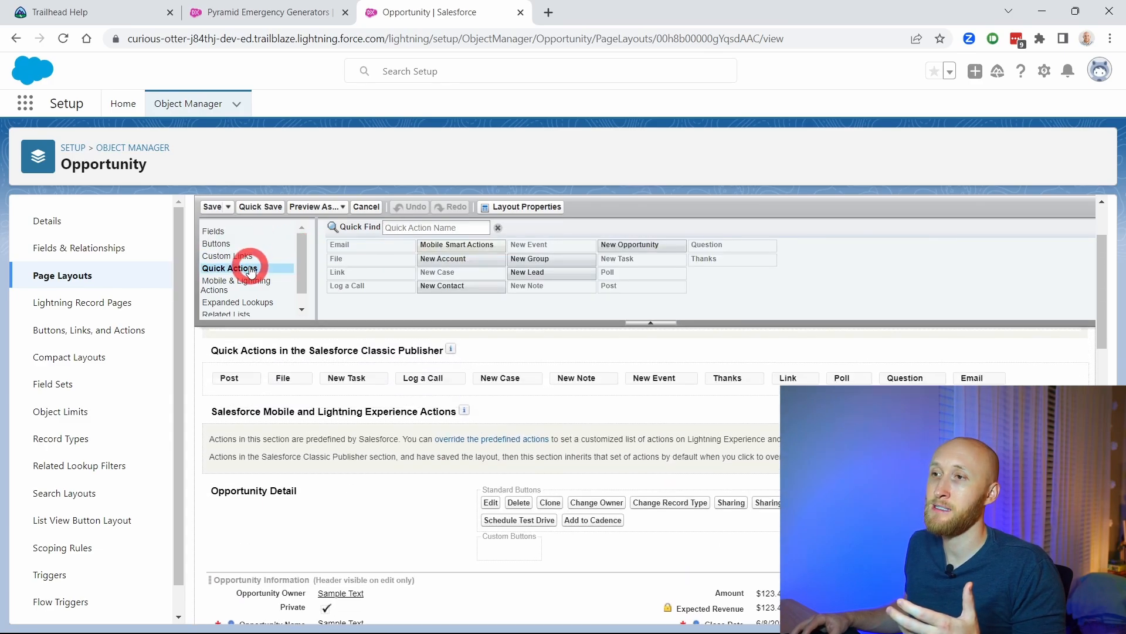
pyautogui.click(253, 290)
pyautogui.click(257, 267)
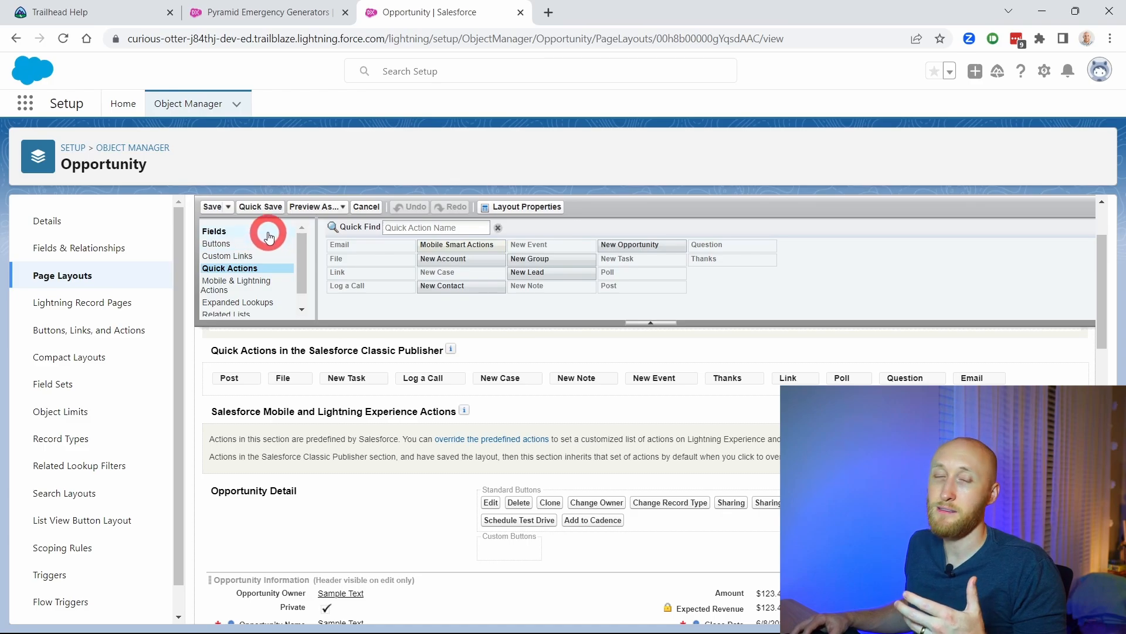
pyautogui.click(269, 234)
pyautogui.click(305, 284)
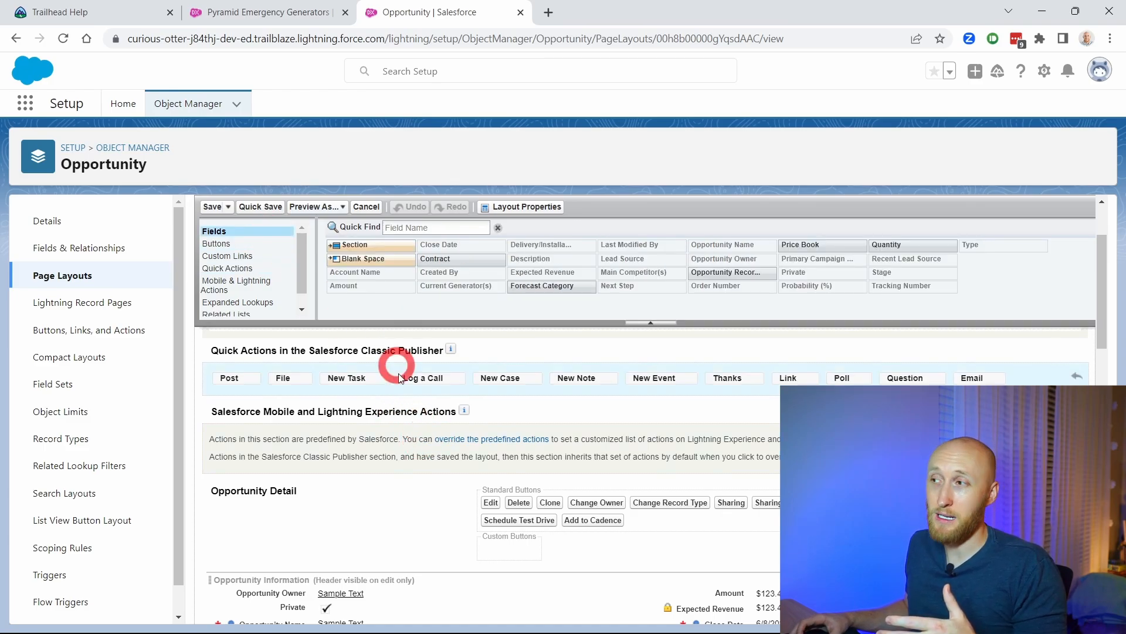
# Step: Examine the Opportunity Layout's detail sections and element categories, and compare them with the Pyramid Emergency Generators record page
pyautogui.scroll(-3, 415, 439)
pyautogui.scroll(-3, 419, 437)
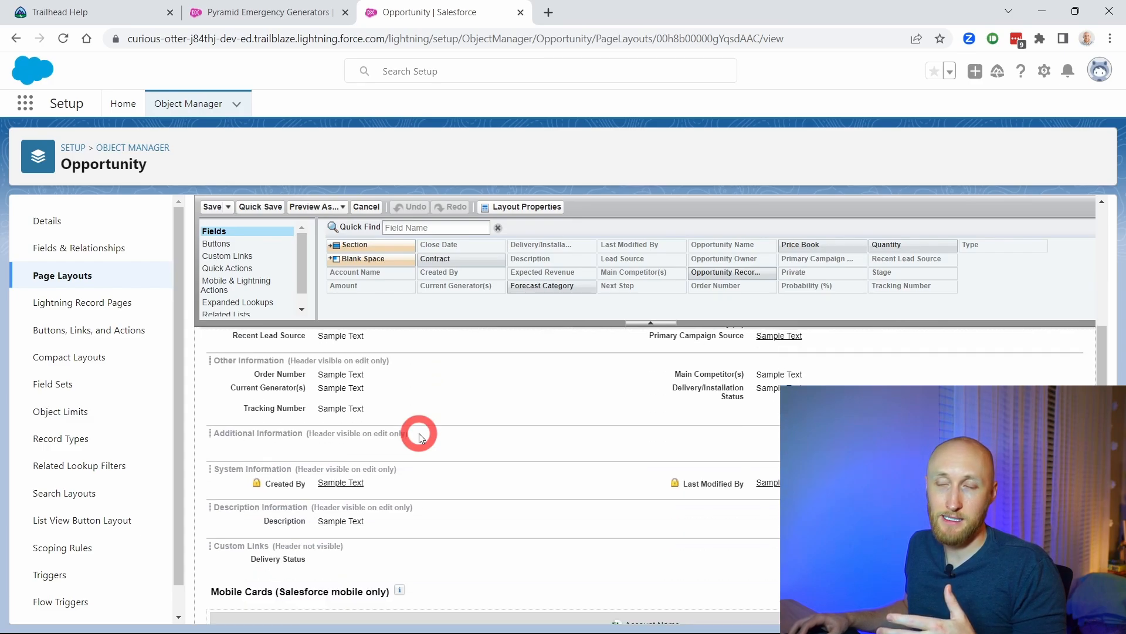
pyautogui.scroll(3, 460, 397)
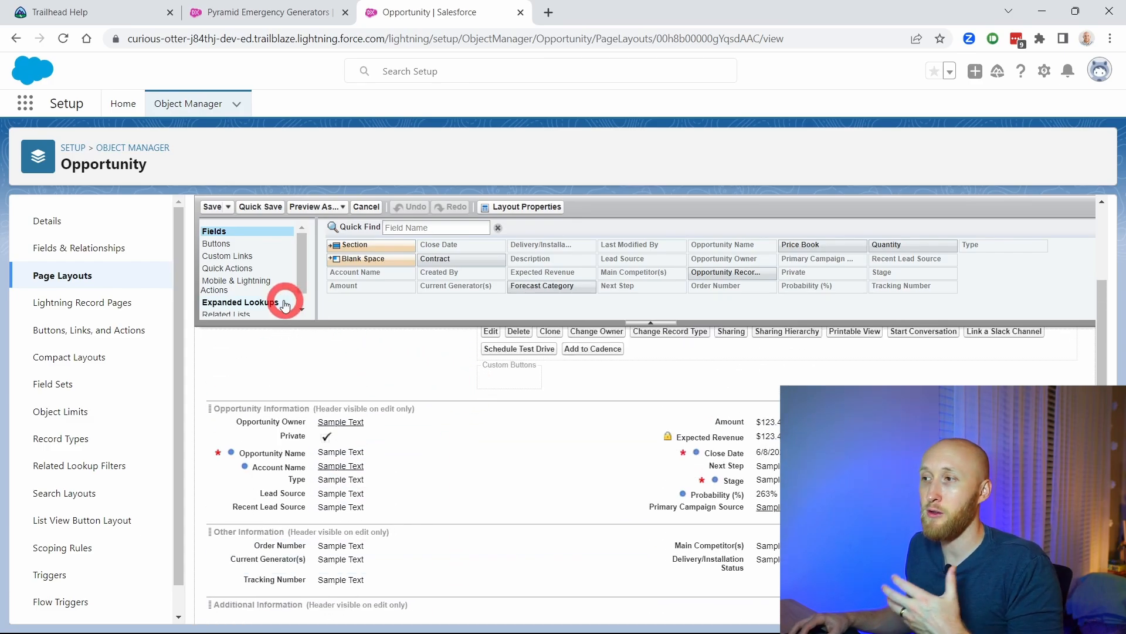
pyautogui.scroll(-1, 276, 293)
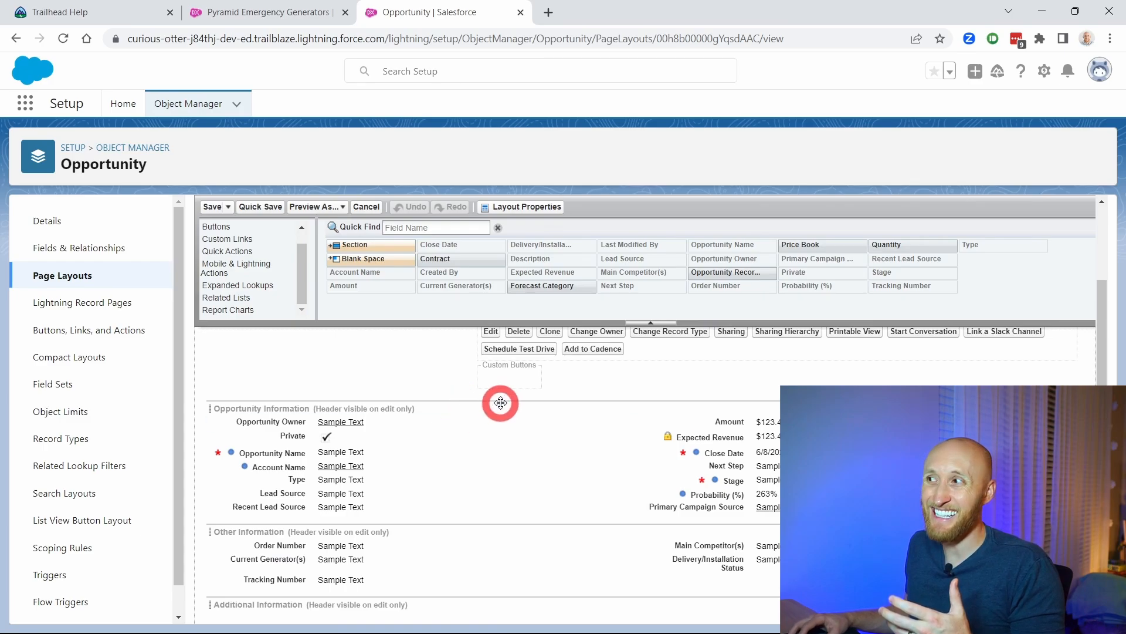
pyautogui.click(294, 12)
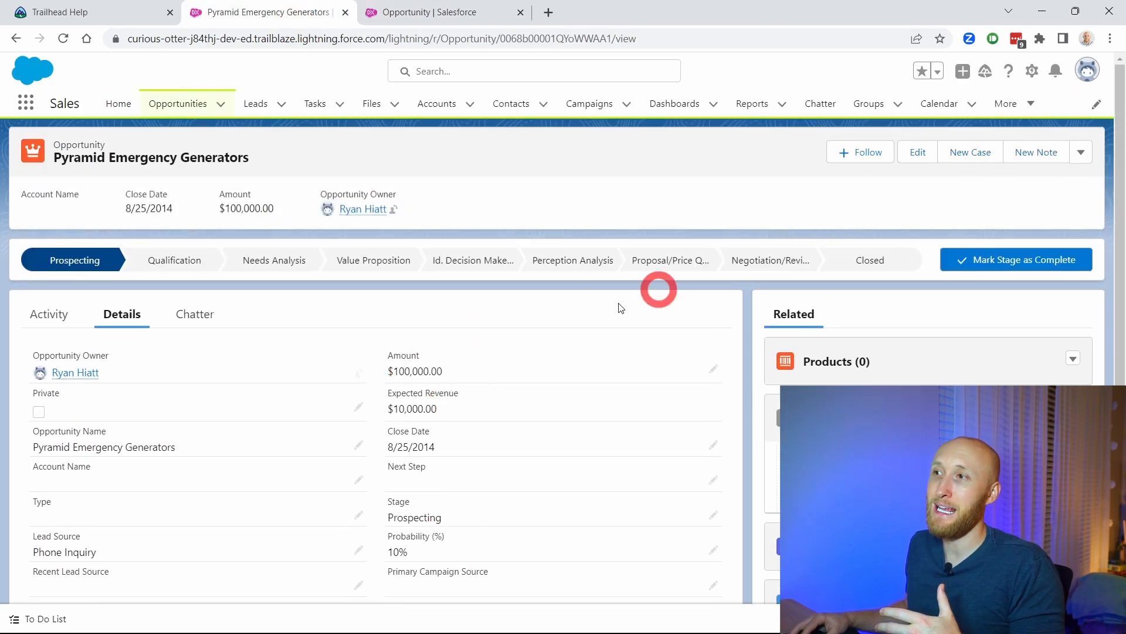
pyautogui.click(392, 13)
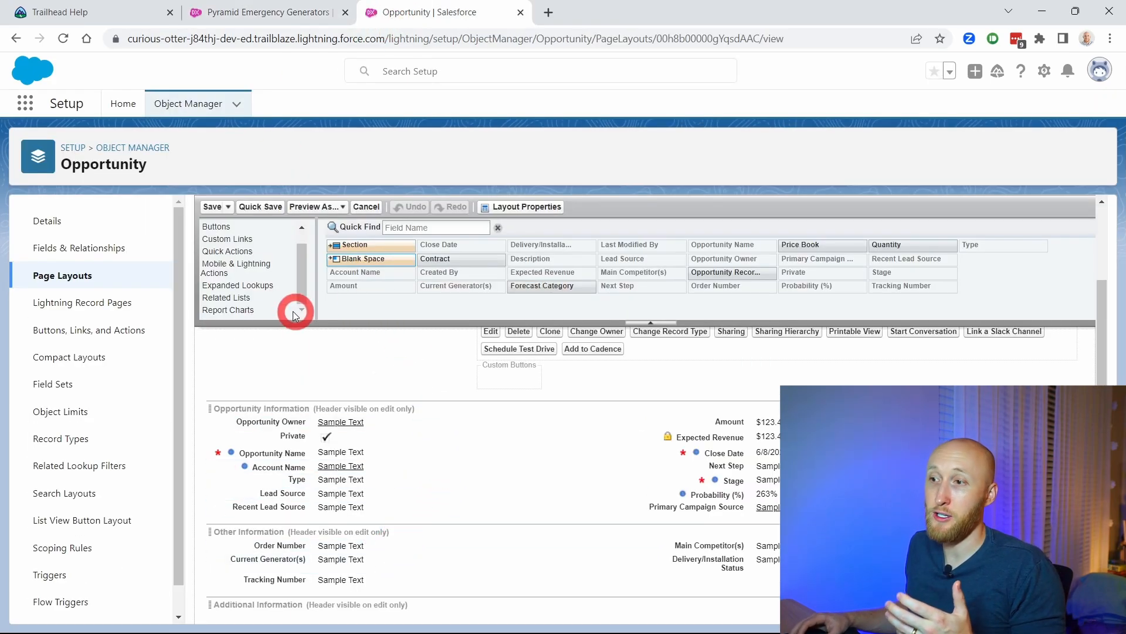
pyautogui.scroll(1, 240, 247)
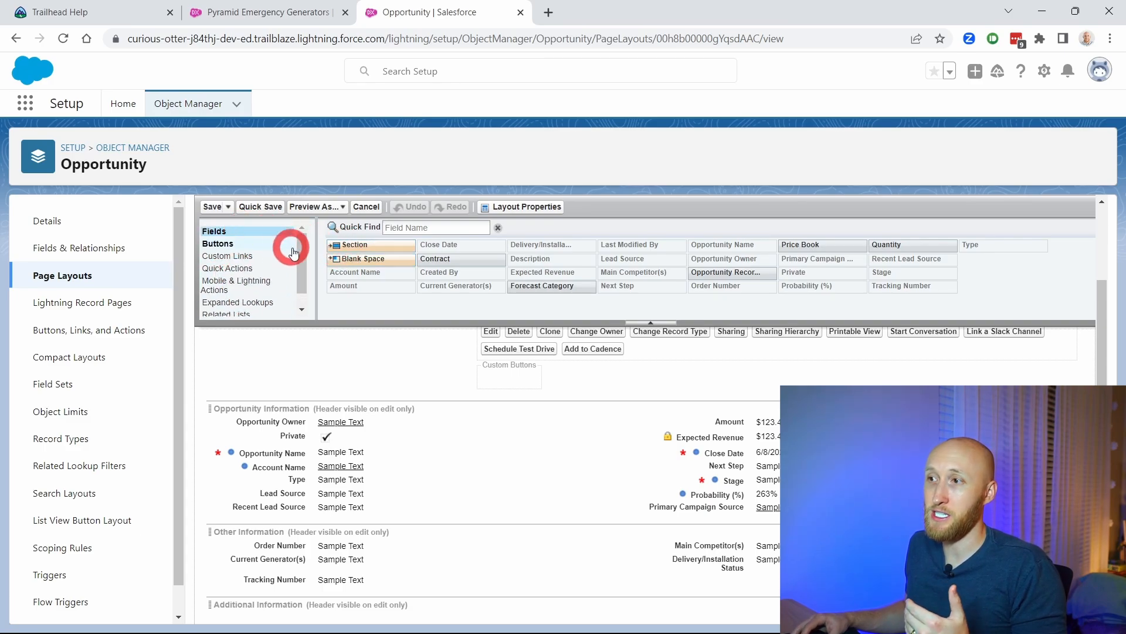
pyautogui.scroll(3, 276, 234)
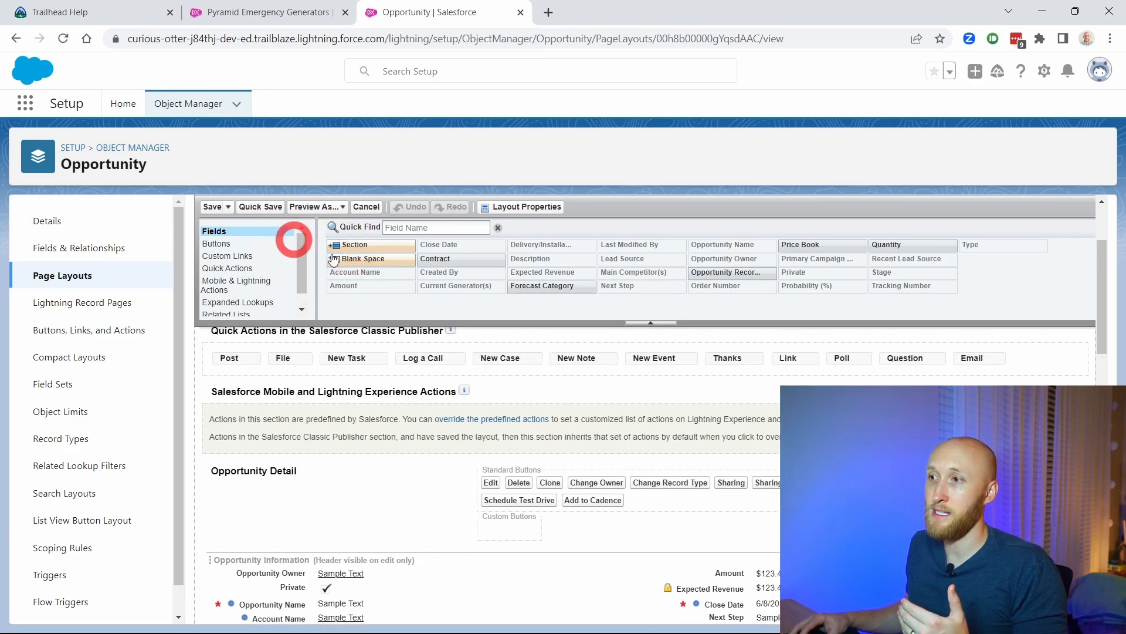
# Step: Add a two-column section named Delivery Info below Opportunity Information, with its header shown on the detail and edit pages
pyautogui.moveTo(380, 245)
pyautogui.mouseDown()
pyautogui.moveTo(372, 460)
pyautogui.moveTo(369, 254)
pyautogui.mouseUp()
pyautogui.scroll(-3, 443, 275)
pyautogui.moveTo(444, 283); pyautogui.dragTo(382, 241)
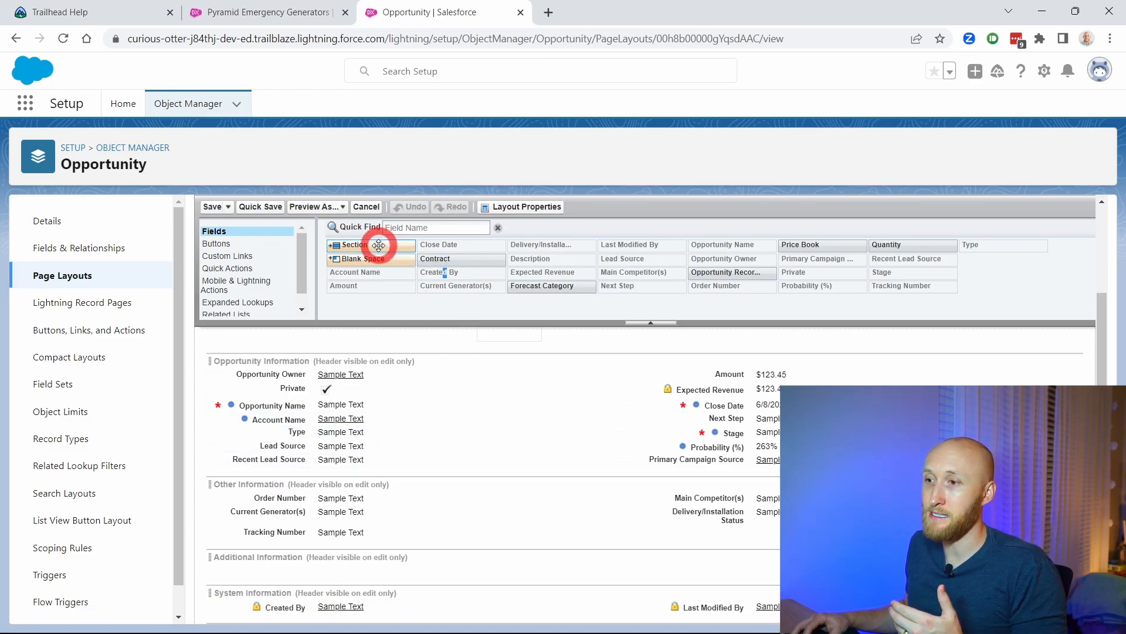
pyautogui.moveTo(378, 245); pyautogui.dragTo(389, 467)
pyautogui.hotkey('ctrl', 'a')
pyautogui.write('Delivery Info')
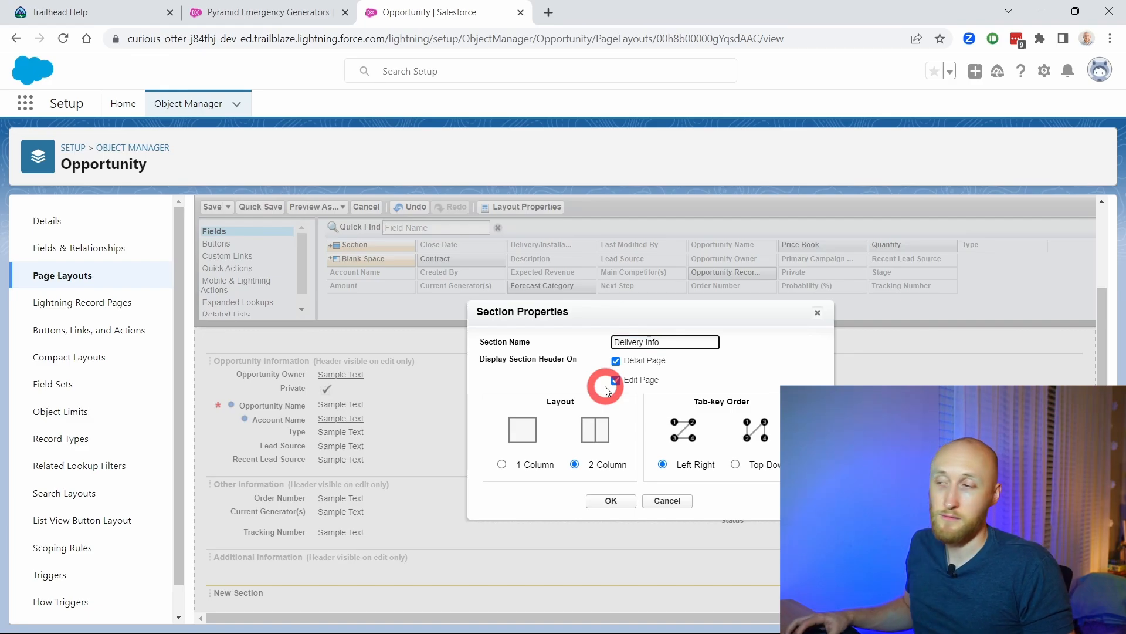
pyautogui.click(613, 500)
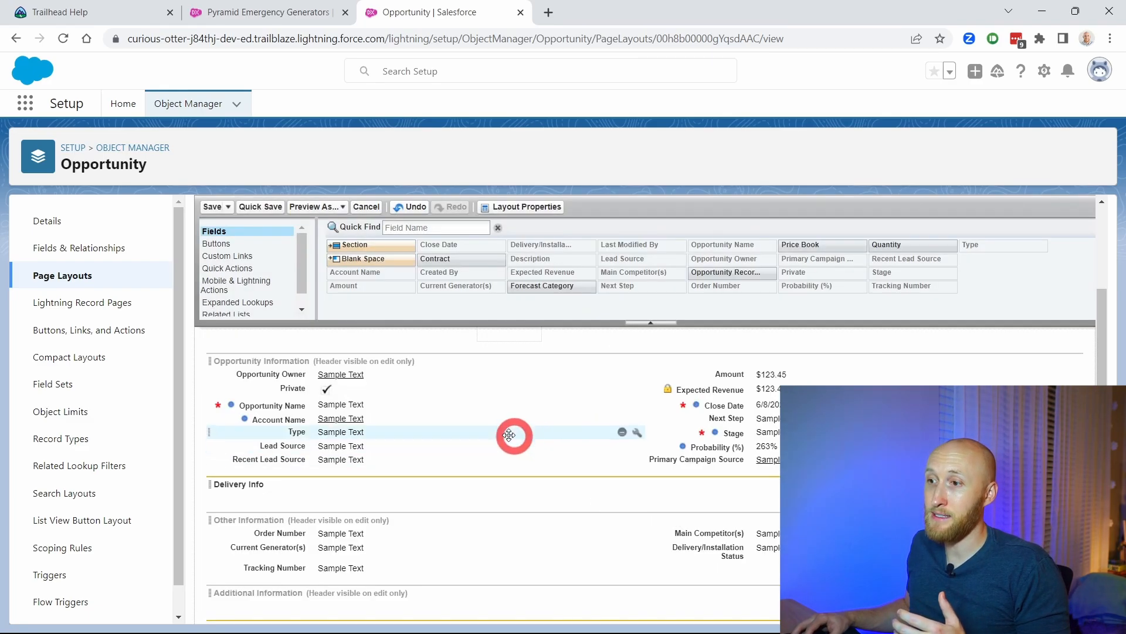
pyautogui.doubleClick(850, 386)
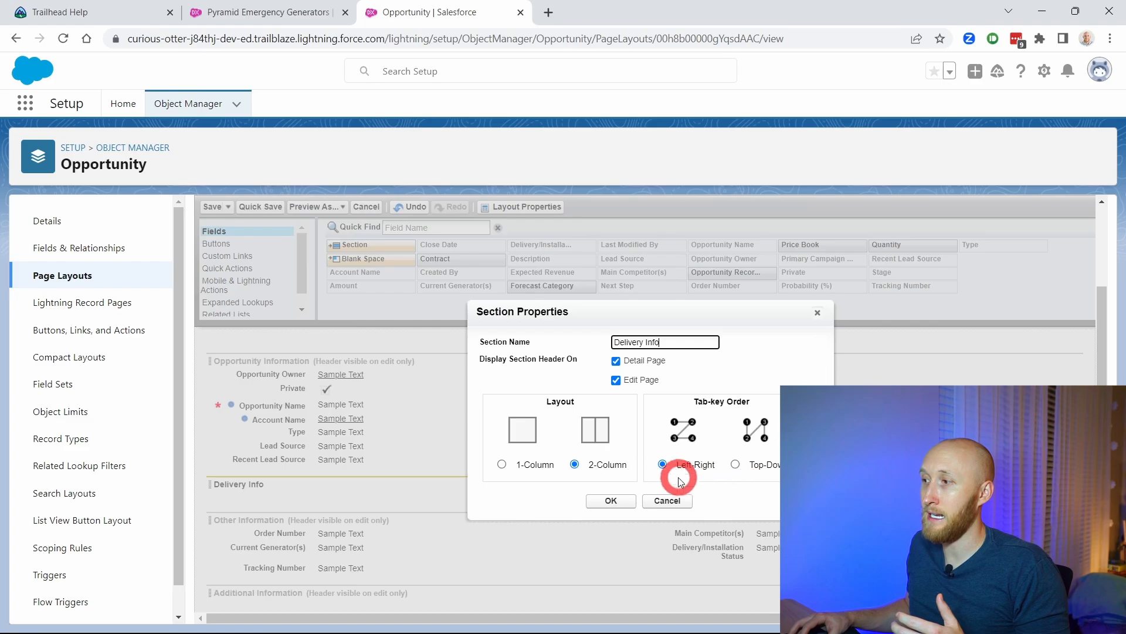
pyautogui.click(611, 501)
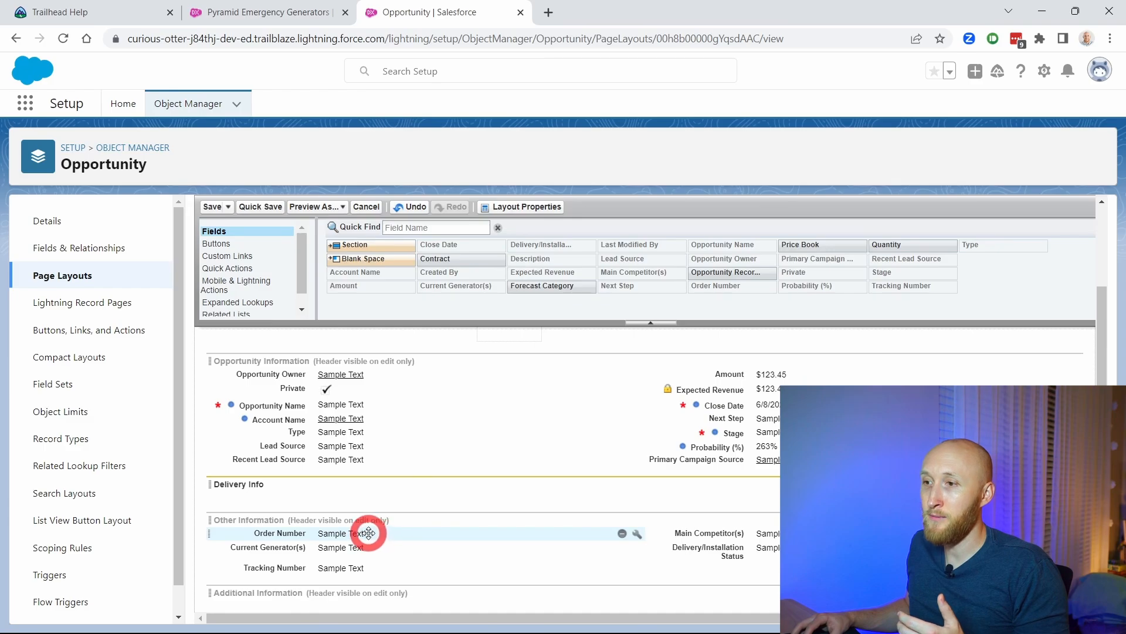
# Step: Move all the Other Information fields into the Delivery Info section, save the layout, and return to the Pyramid Emergency Generators record page
pyautogui.moveTo(368, 532); pyautogui.dragTo(355, 513)
pyautogui.moveTo(353, 554); pyautogui.dragTo(365, 518)
pyautogui.moveTo(748, 556); pyautogui.dragTo(727, 508)
pyautogui.moveTo(716, 581); pyautogui.dragTo(707, 518)
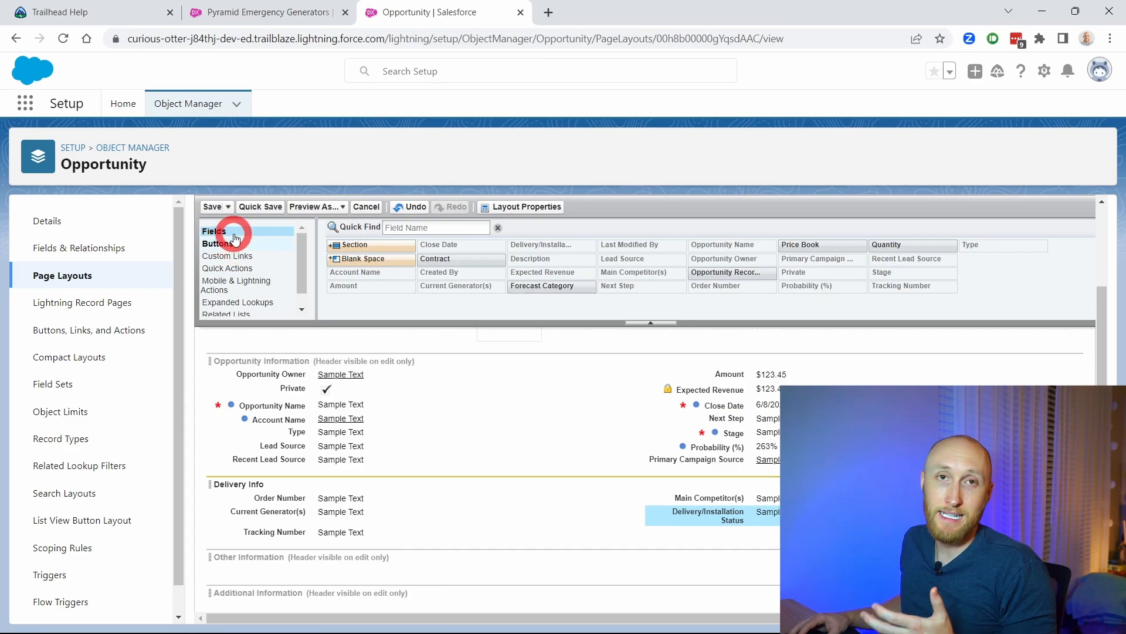
pyautogui.click(212, 206)
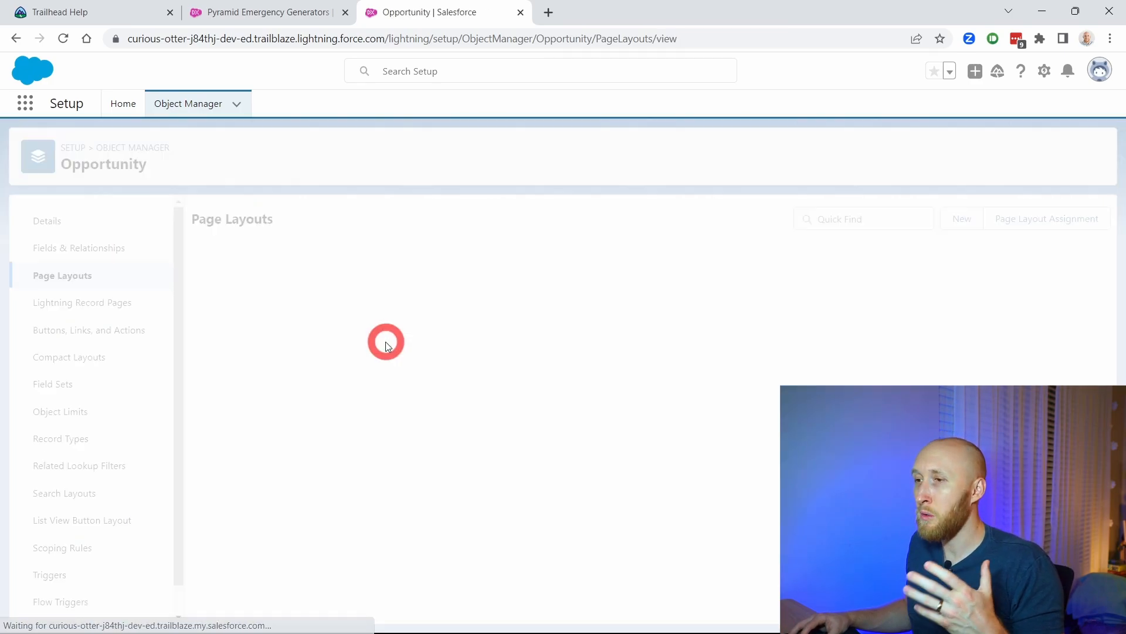
pyautogui.click(299, 13)
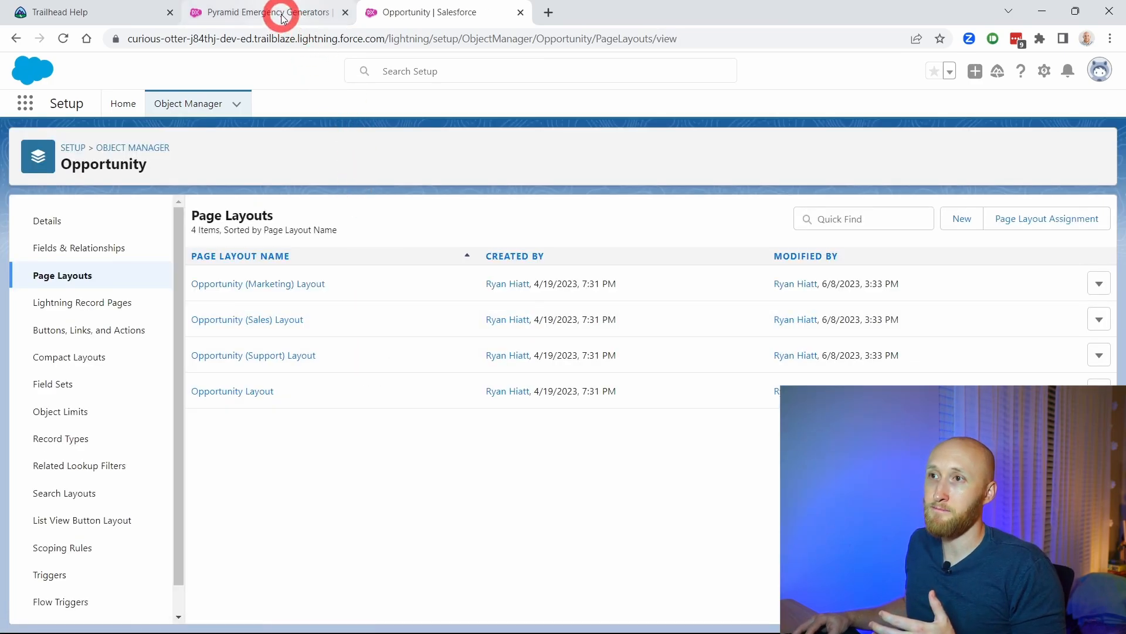
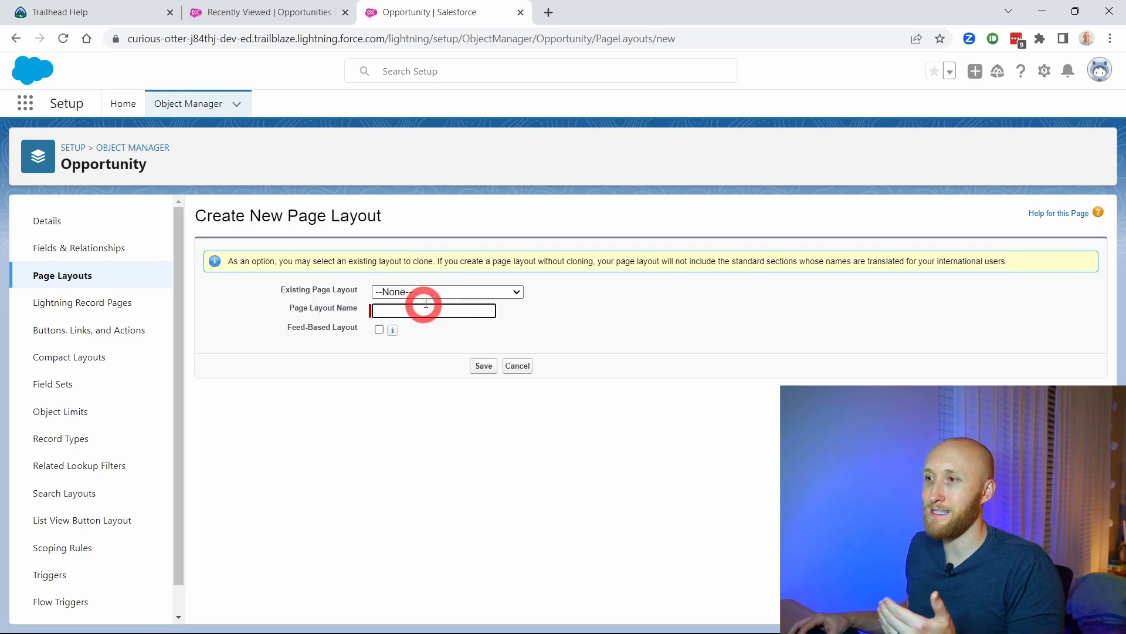
# Step: Create a new page layout named REnewal, cloned from the existing Opportunity Layout
pyautogui.click(437, 292)
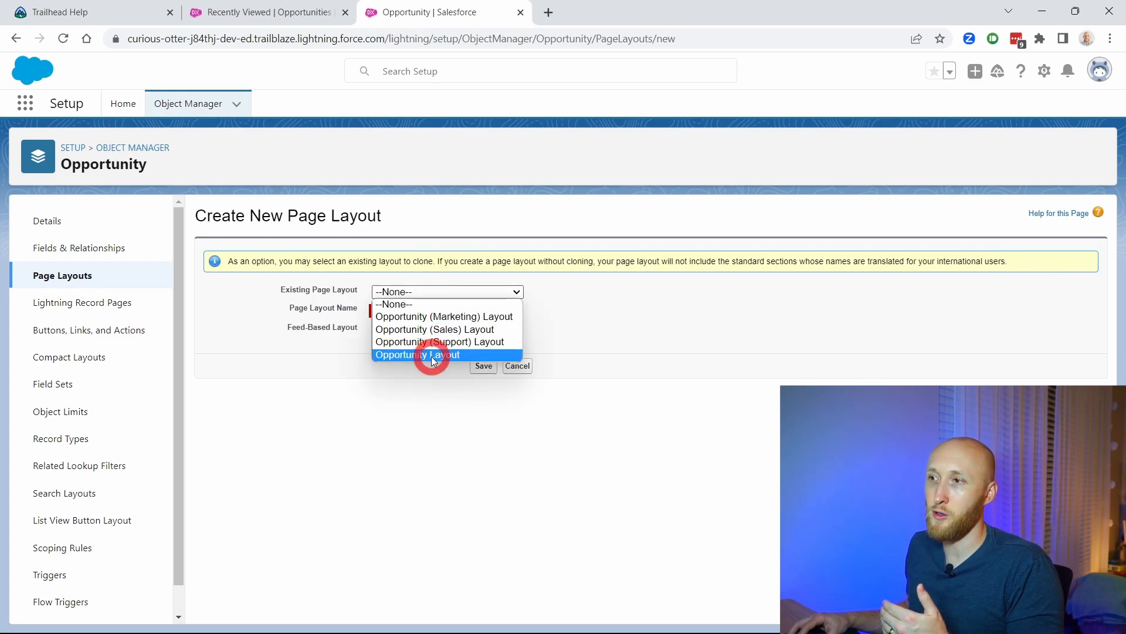
pyautogui.click(433, 354)
pyautogui.click(432, 310)
pyautogui.write('REnewal')
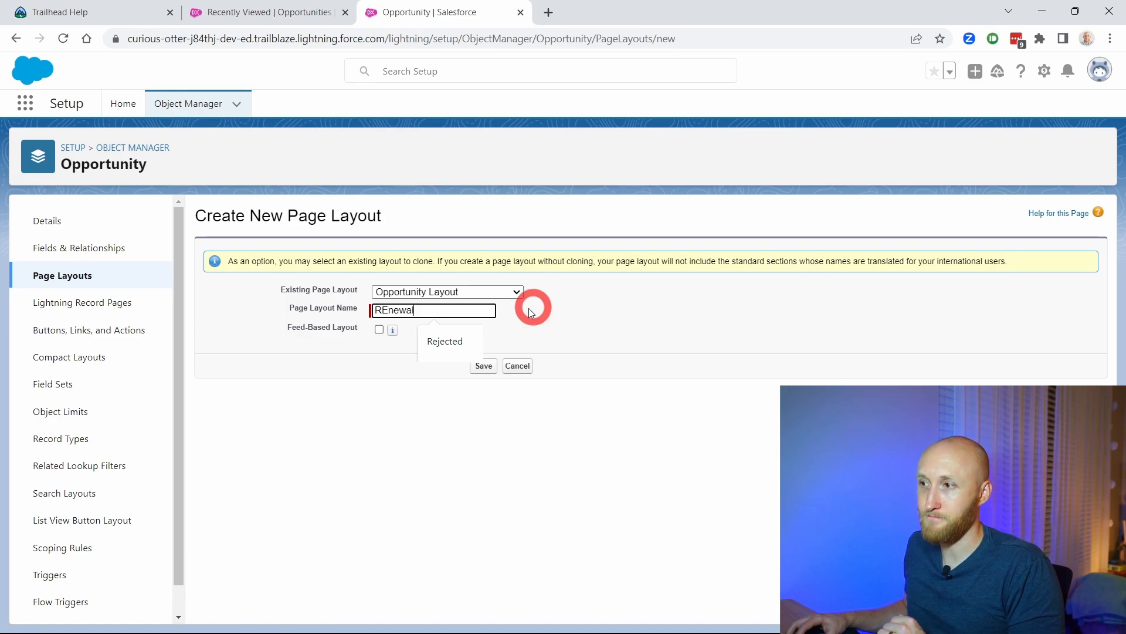
pyautogui.click(530, 339)
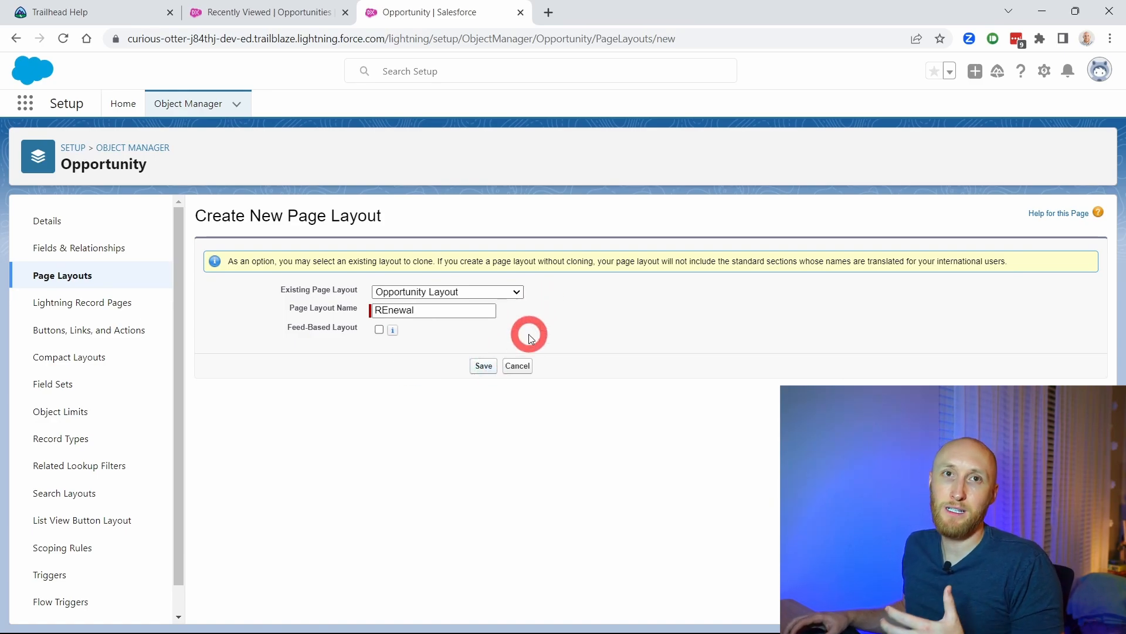
pyautogui.click(484, 366)
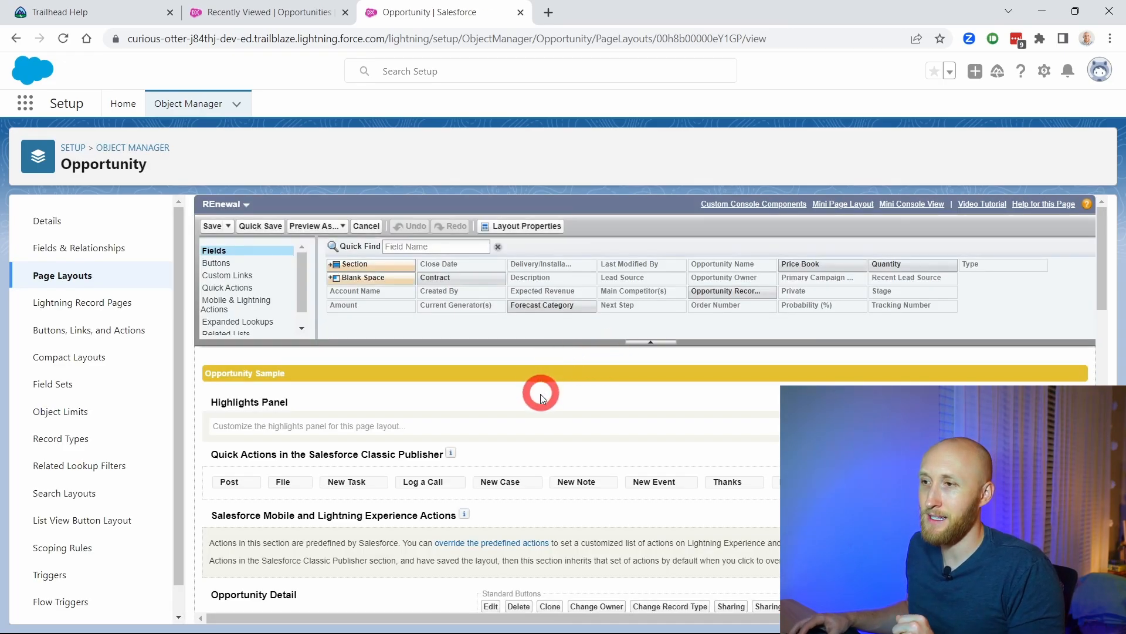
# Step: Remove the Lead Source and Recent Lead Source fields from the REnewal layout's Opportunity Information section
pyautogui.scroll(-5, 536, 429)
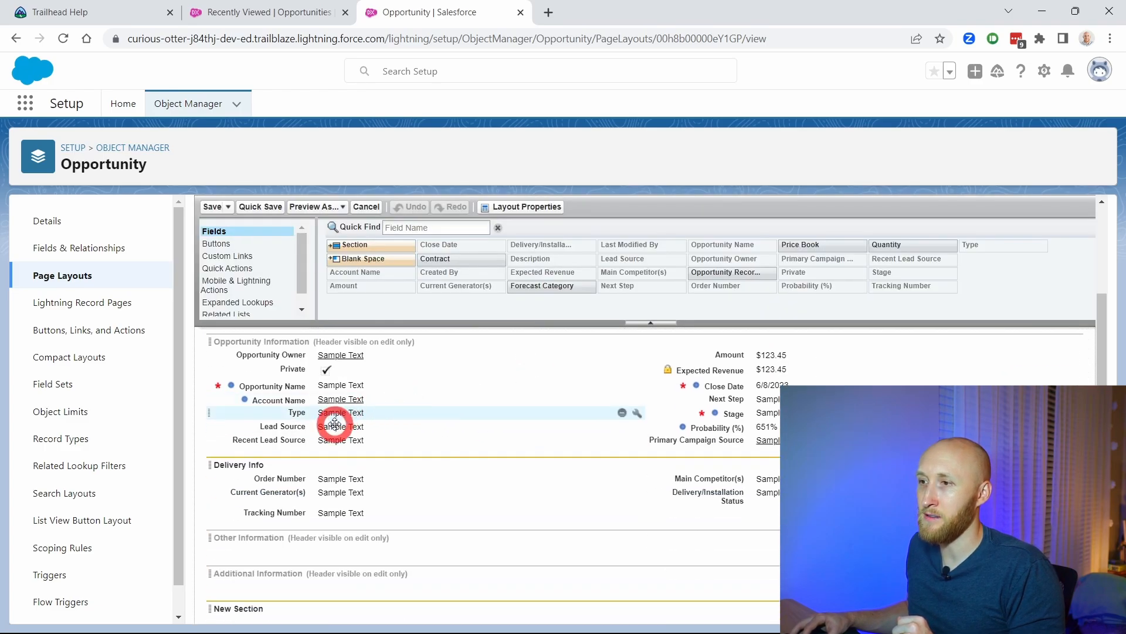
pyautogui.moveTo(333, 424); pyautogui.dragTo(367, 332)
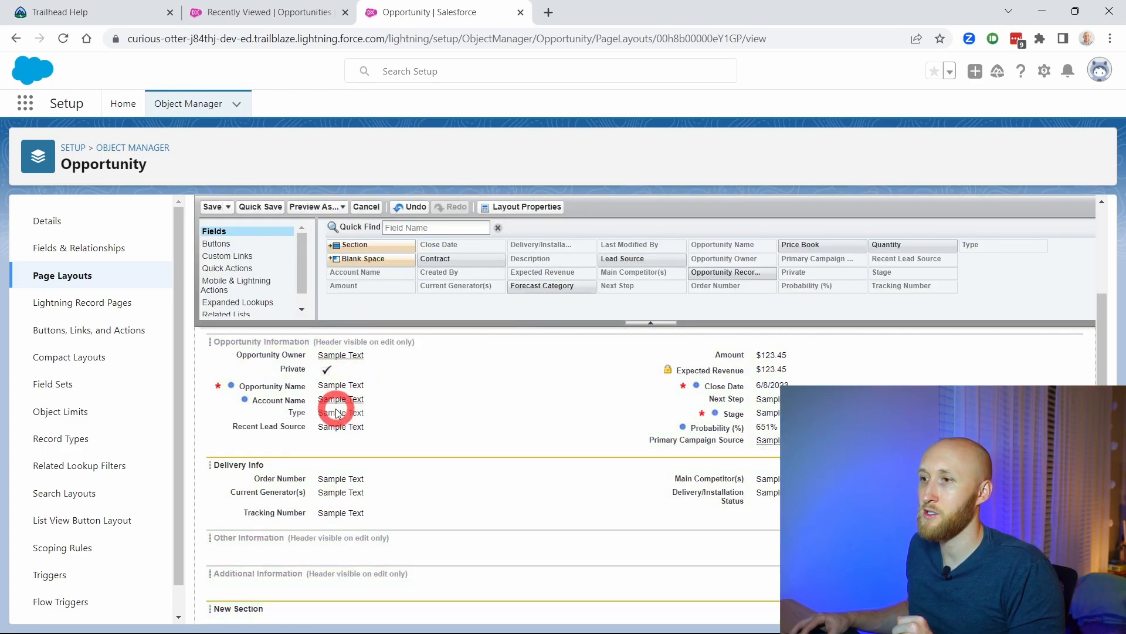
pyautogui.moveTo(335, 428); pyautogui.dragTo(378, 307)
pyautogui.moveTo(335, 414); pyautogui.dragTo(382, 281)
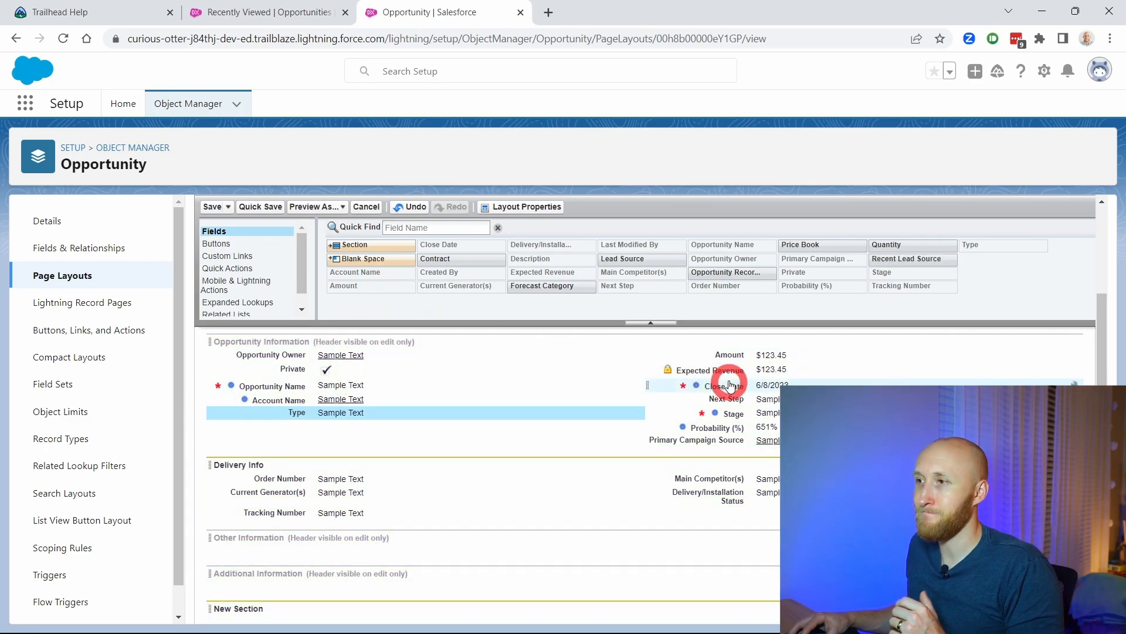
pyautogui.moveTo(752, 354); pyautogui.dragTo(720, 412)
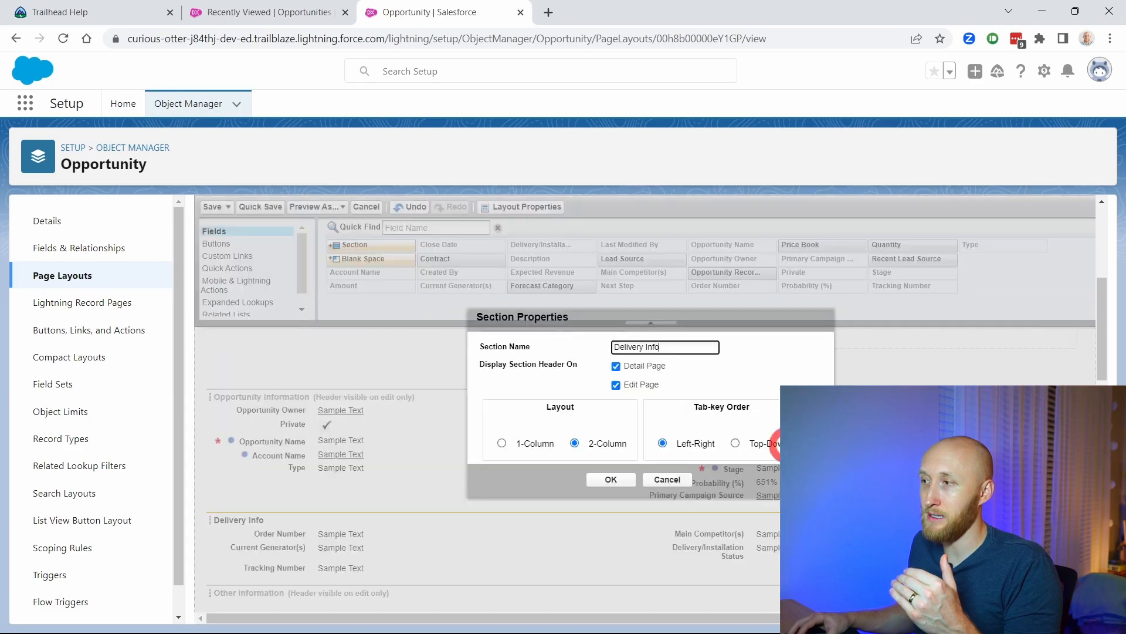
# Step: Rename the Delivery Info section as RENEWAL Info and save the page layout
pyautogui.moveTo(679, 347); pyautogui.dragTo(613, 349)
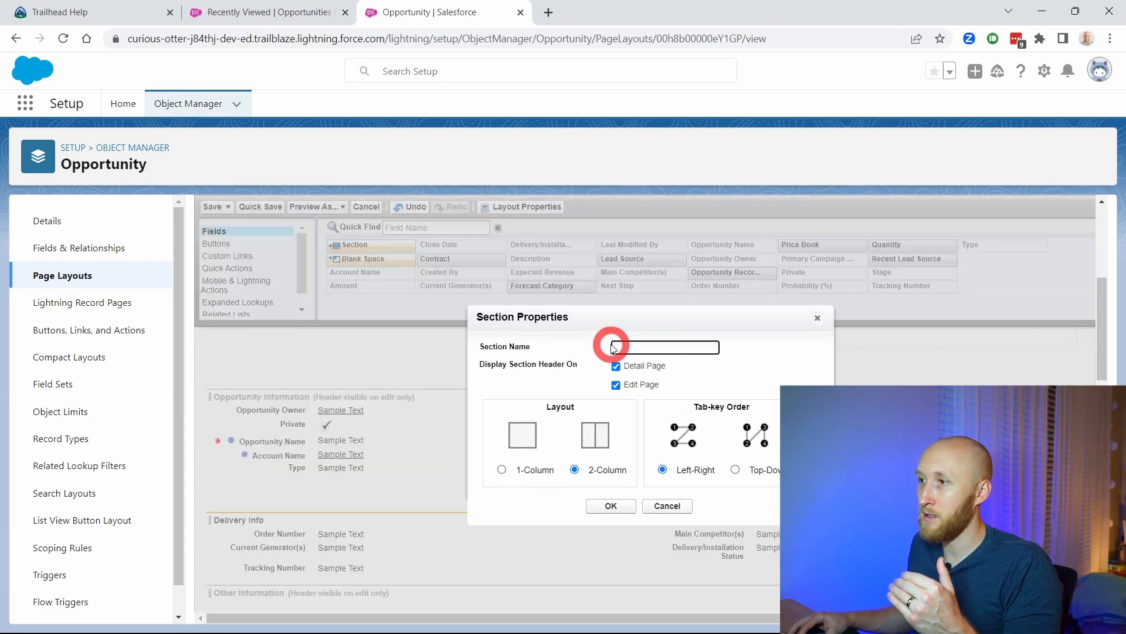
pyautogui.write('RENEWAL Info')
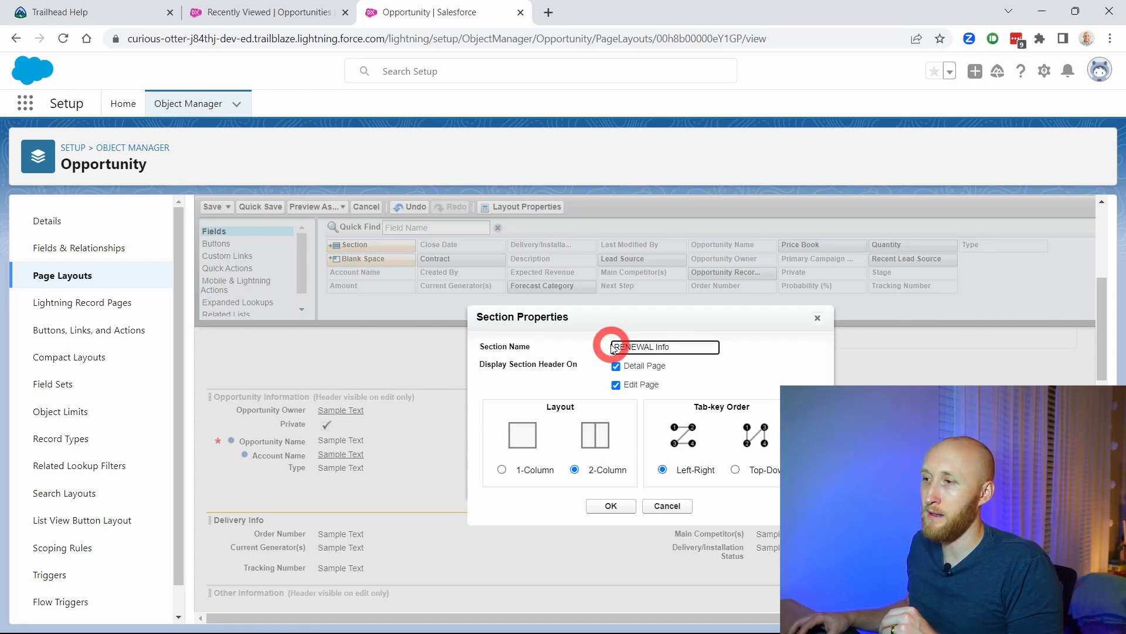
pyautogui.click(609, 508)
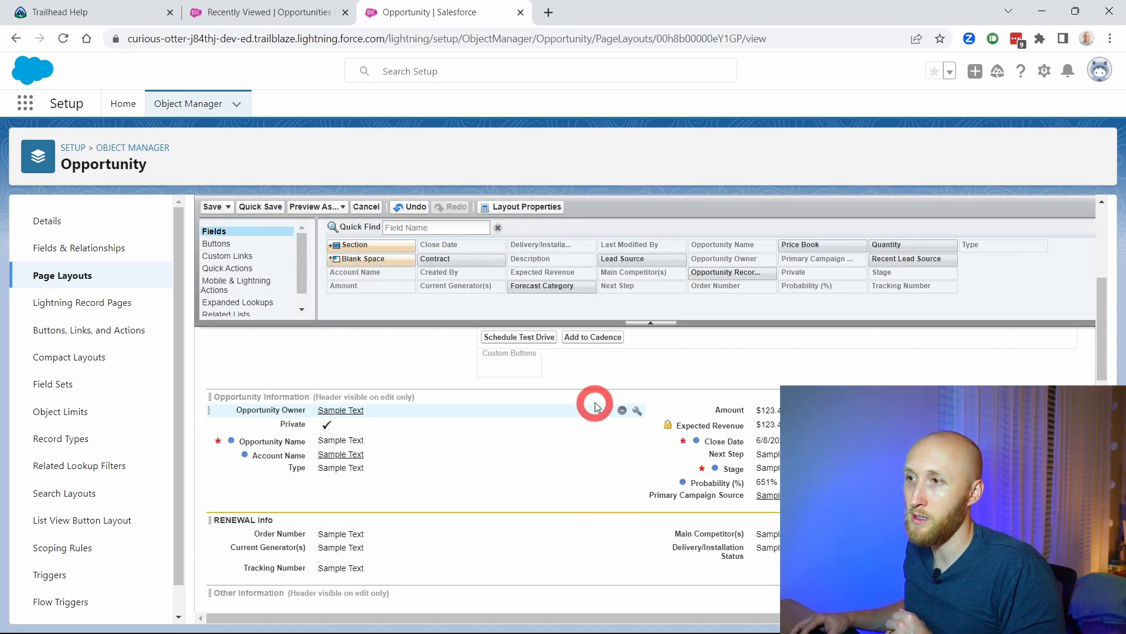
pyautogui.click(212, 207)
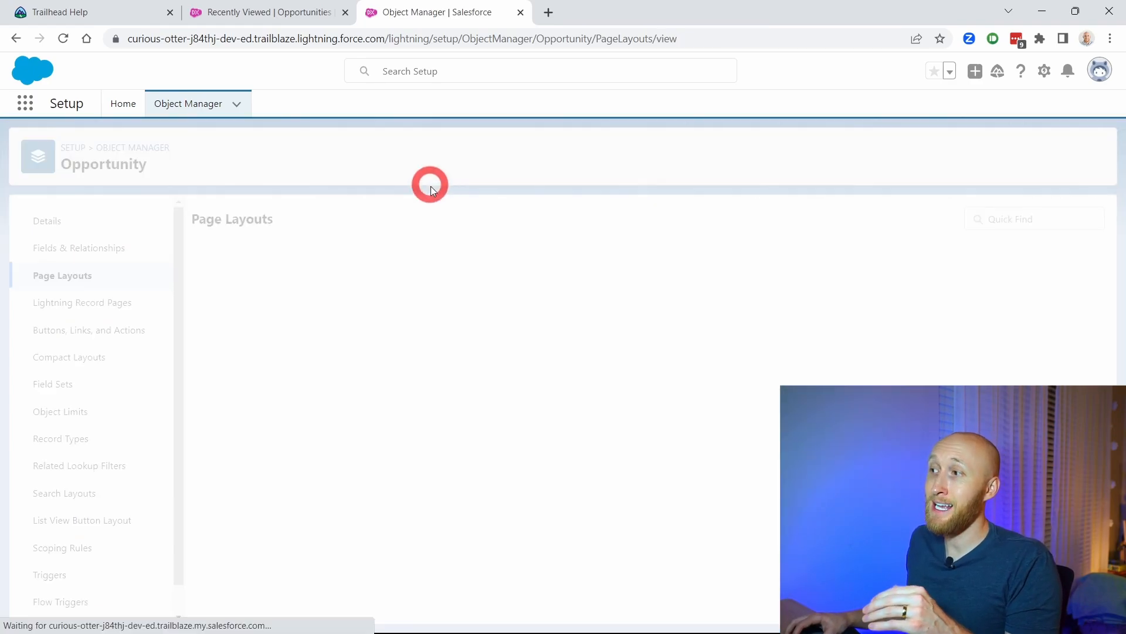
# Step: Assign the REnewal page layout to the Renewal record type for all profiles, and save the page layout assignment
pyautogui.click(991, 218)
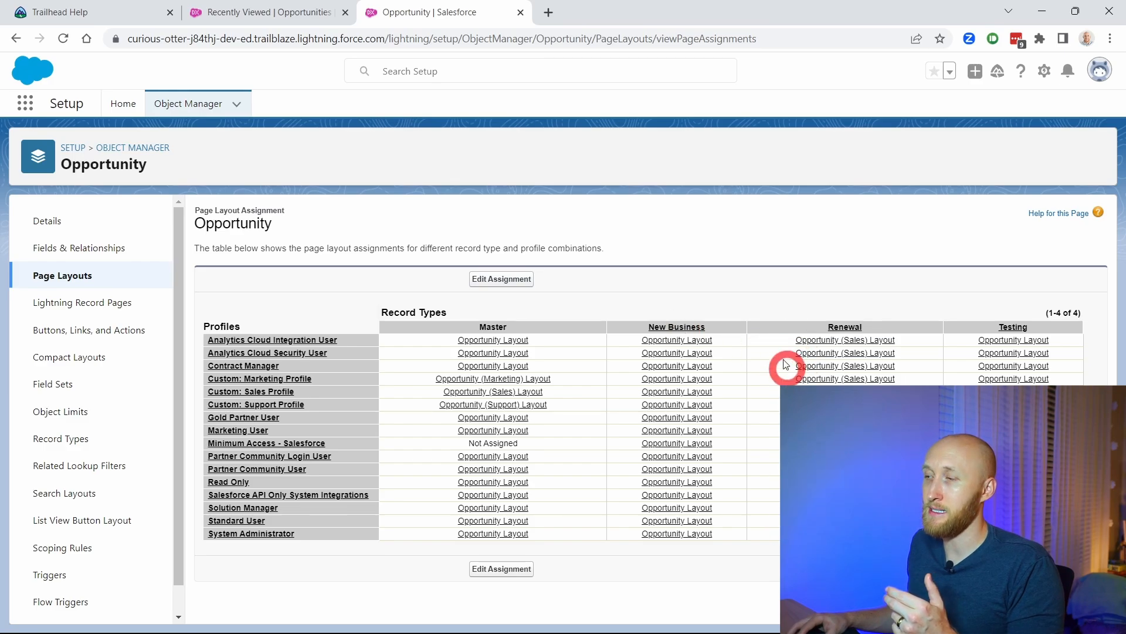
pyautogui.click(512, 279)
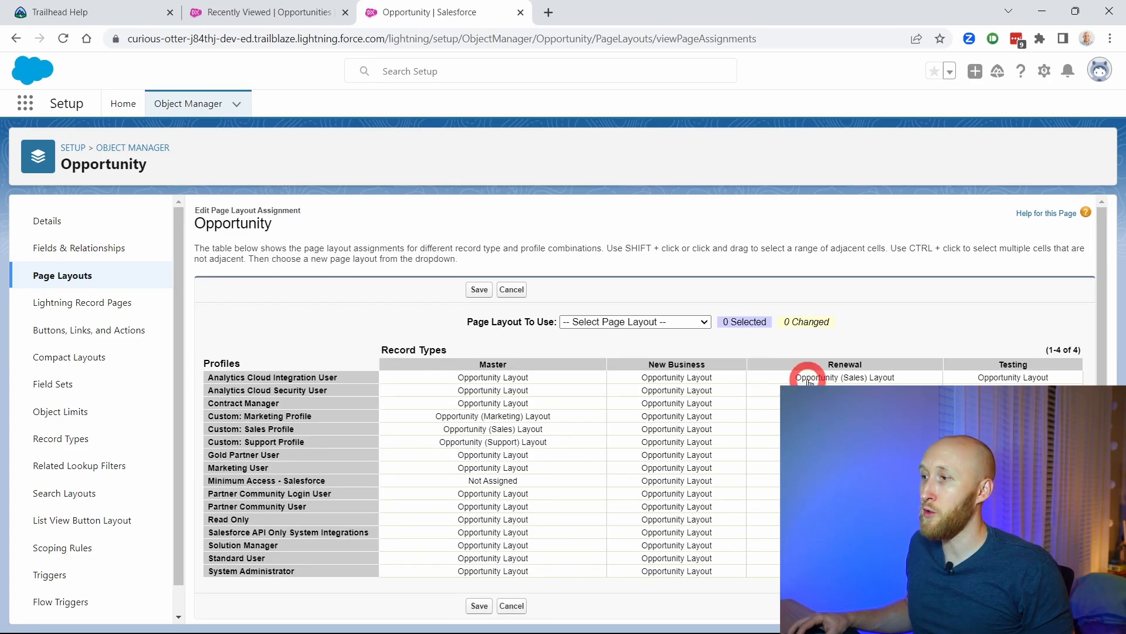
pyautogui.click(809, 378)
pyautogui.keyDown('shift'); pyautogui.click(815, 571); pyautogui.keyUp('shift')
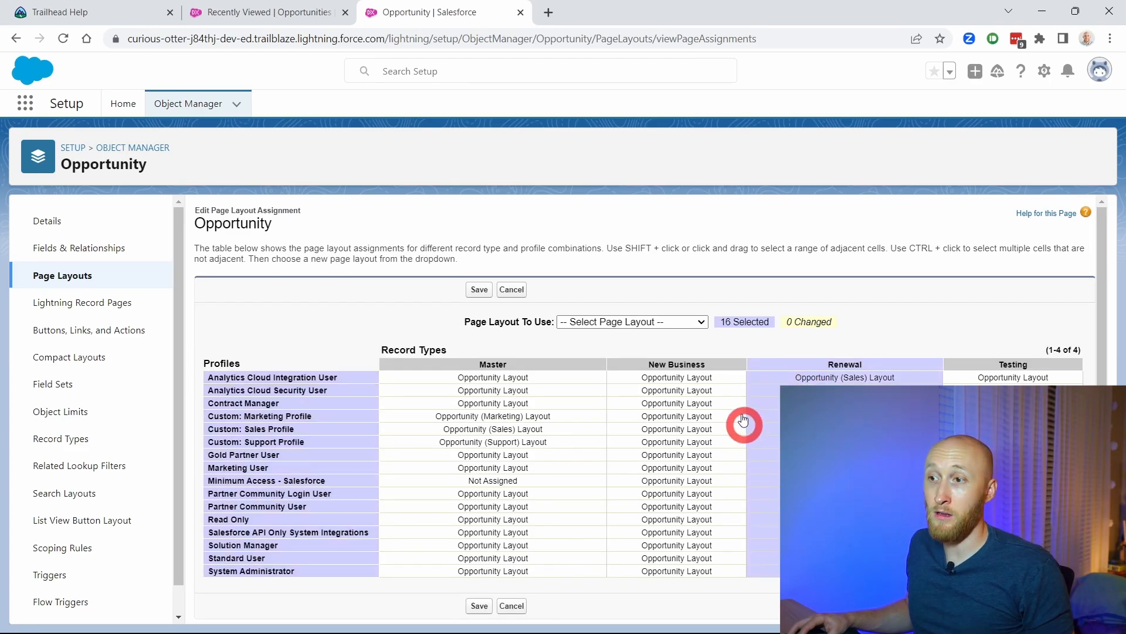
pyautogui.click(694, 325)
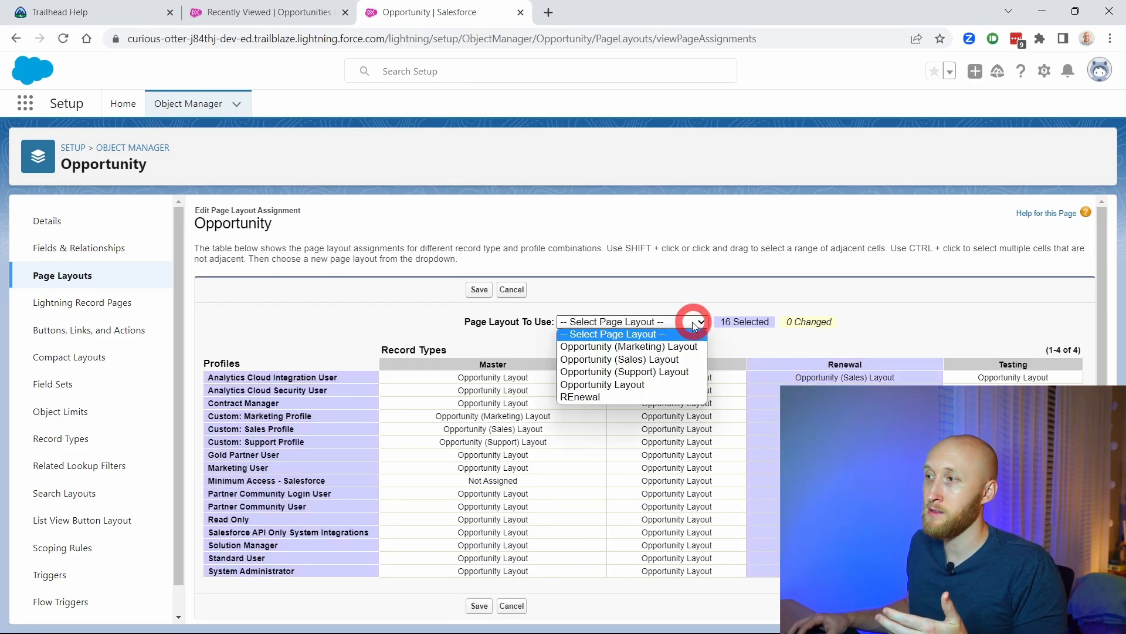
pyautogui.click(582, 397)
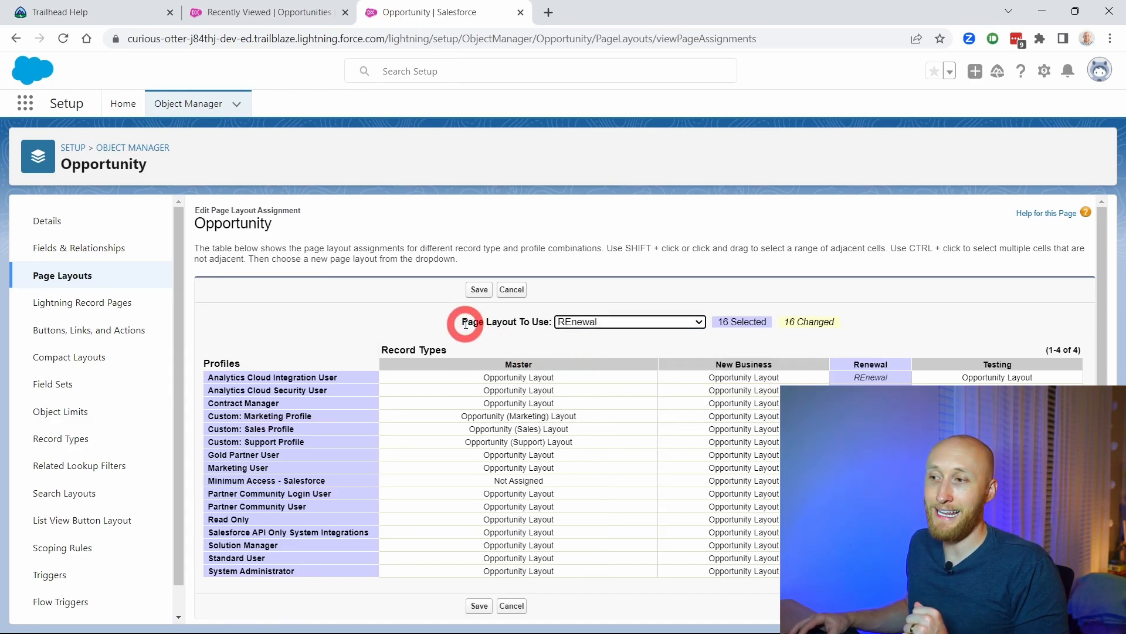
pyautogui.click(476, 291)
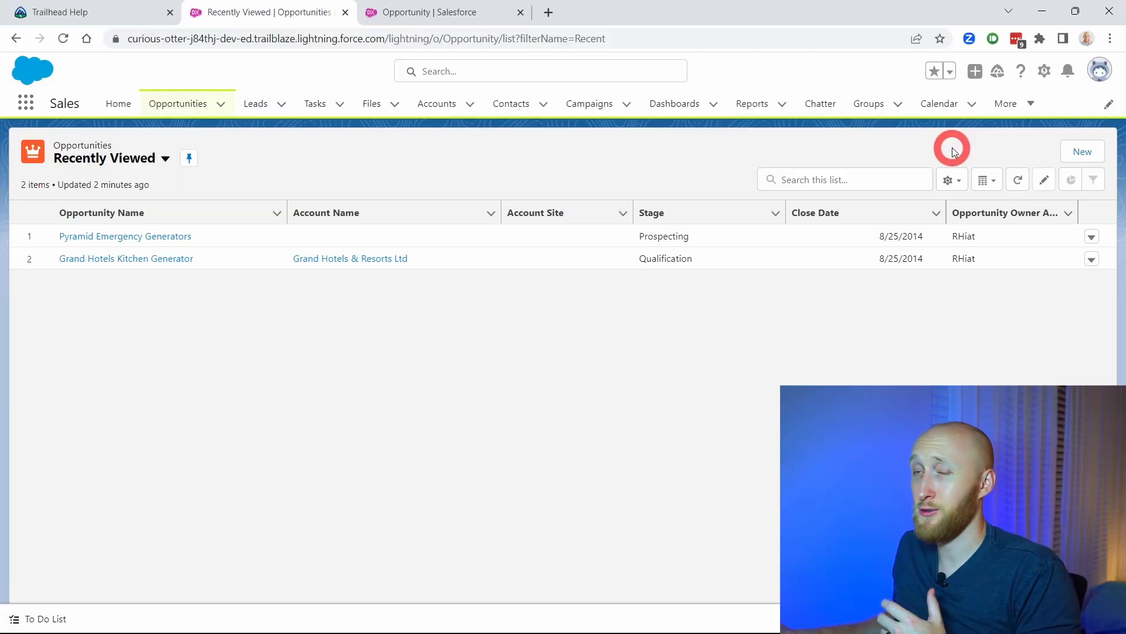
# Step: Create a New Business opportunity named Test NB Opp with close date 6/19/2023 and stage Prospecting, and save it
pyautogui.click(1064, 151)
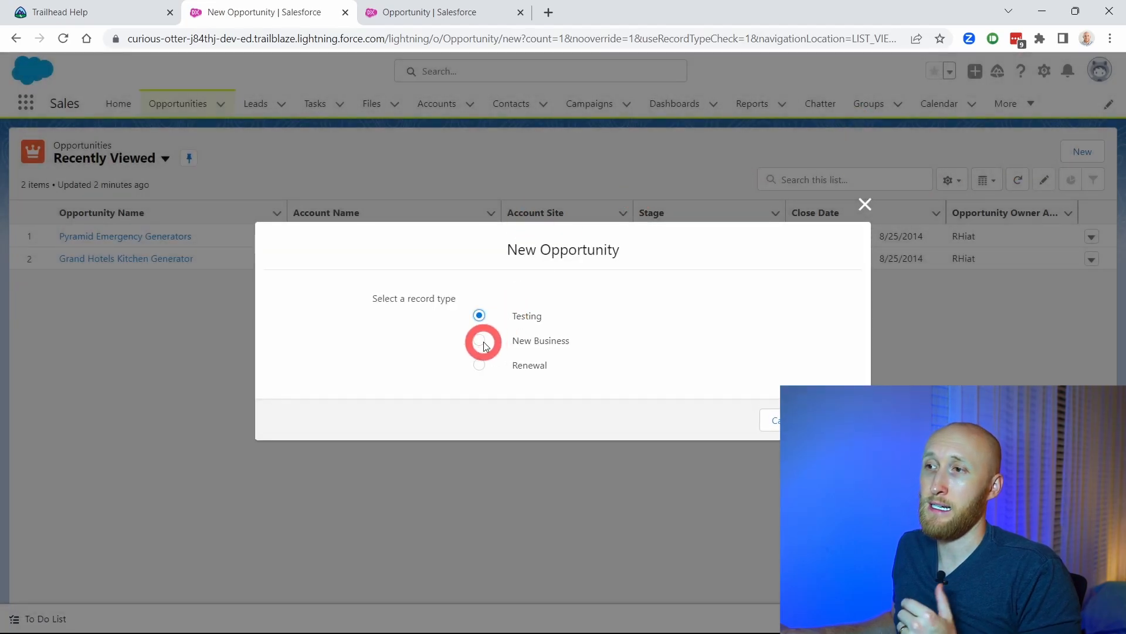
pyautogui.click(482, 342)
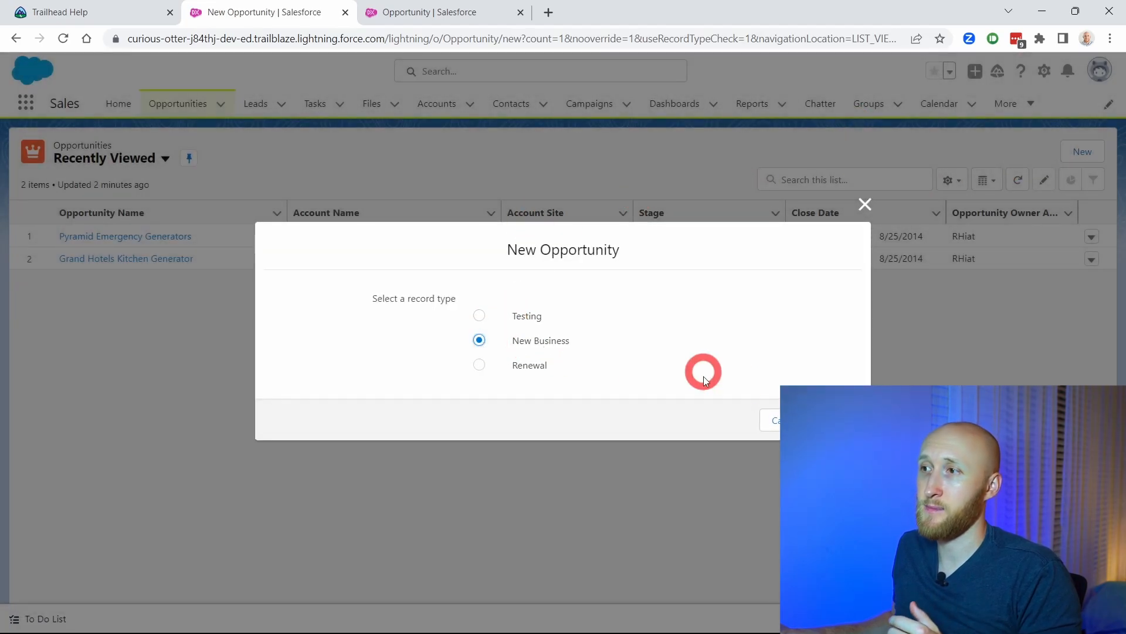
pyautogui.click(839, 420)
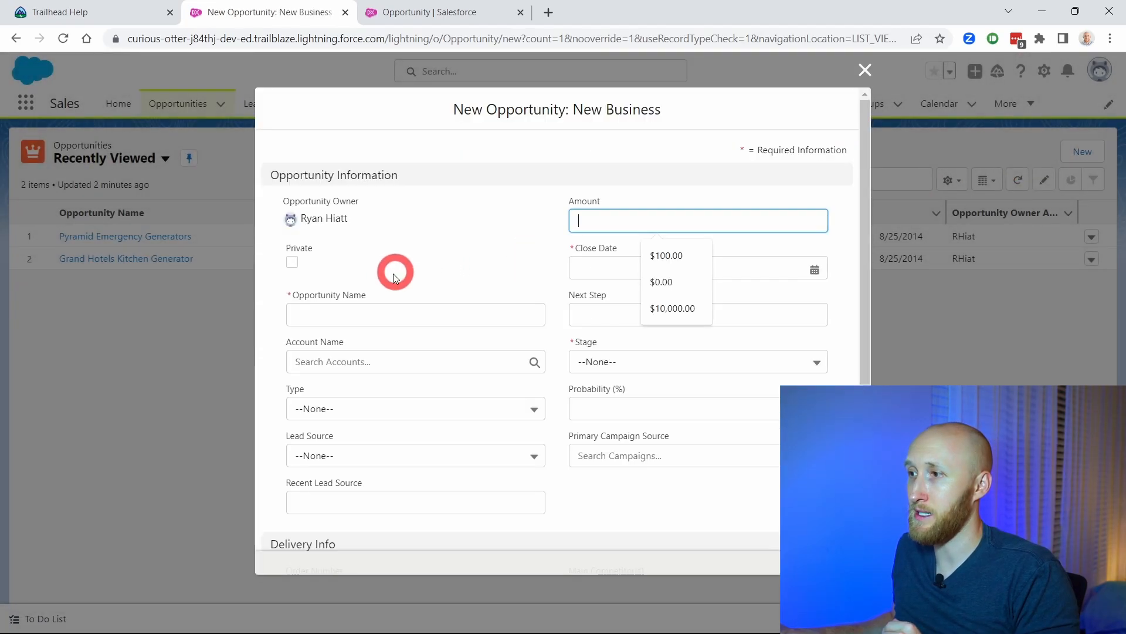
pyautogui.click(592, 268)
pyautogui.click(665, 437)
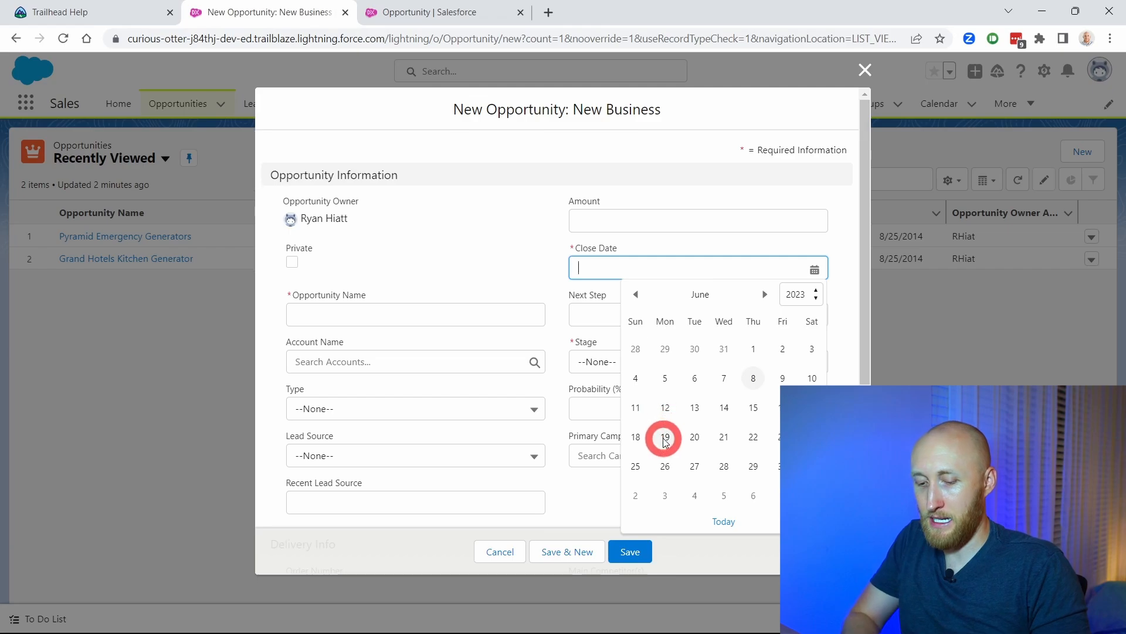
pyautogui.click(459, 315)
pyautogui.write('T')
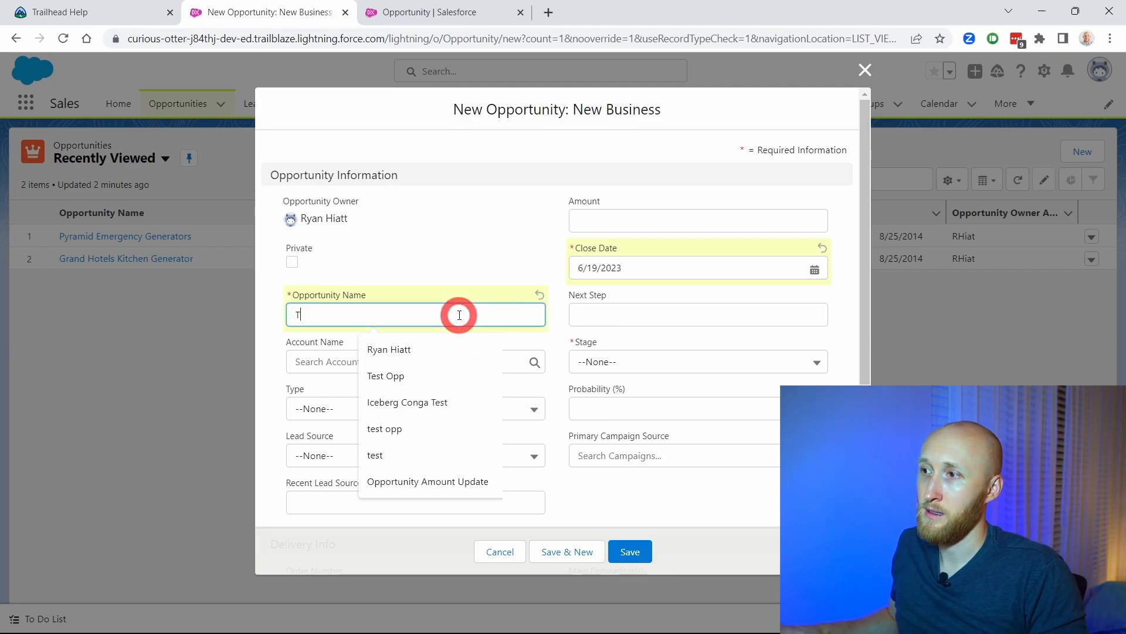
pyautogui.write('est NB Opp')
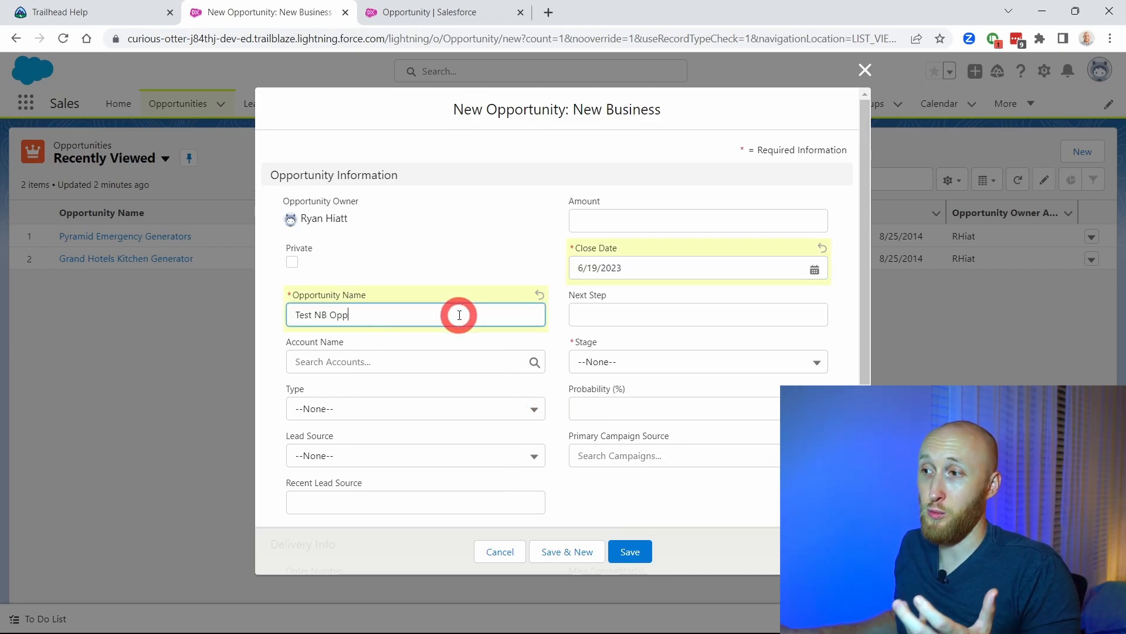
pyautogui.click(596, 363)
pyautogui.click(606, 417)
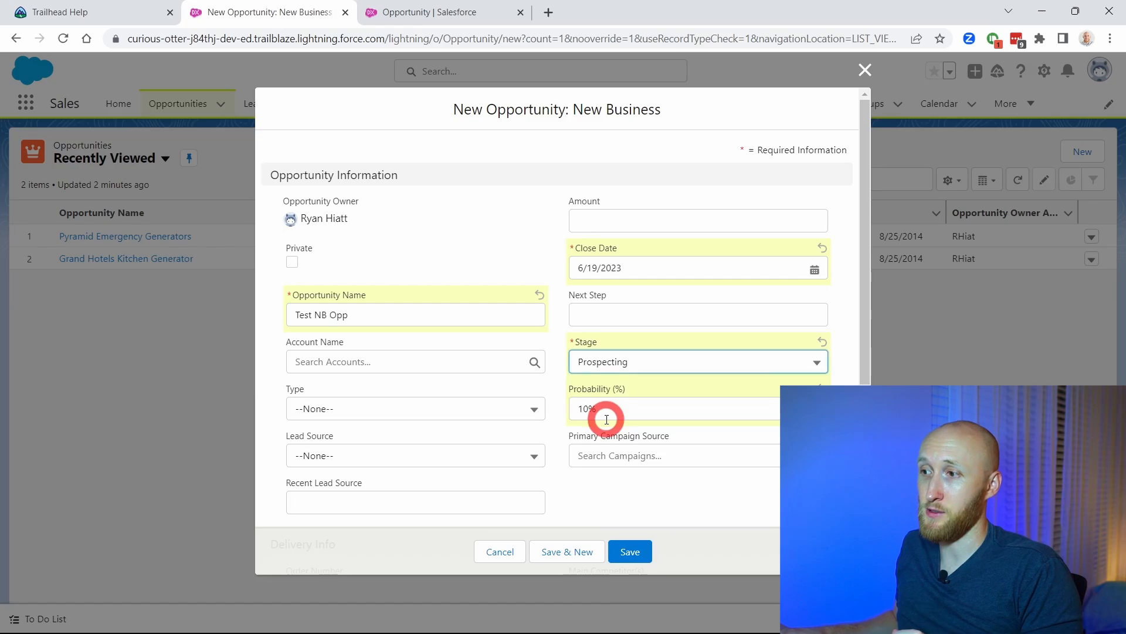
pyautogui.click(637, 552)
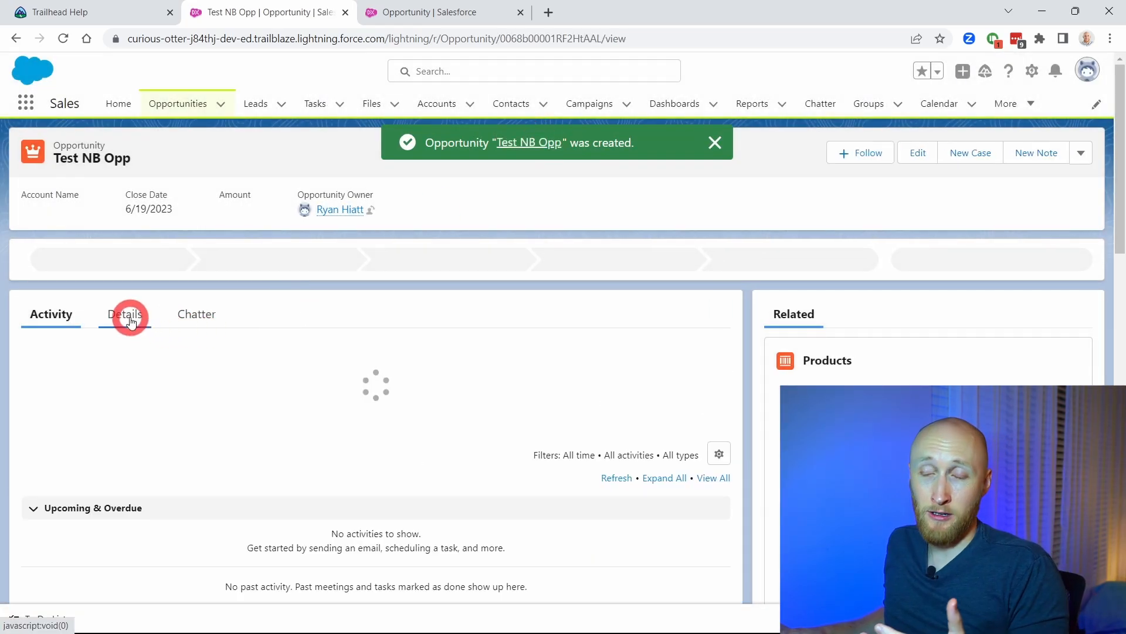
# Step: Examine the details and sales stages of the Test NB Opp opportunity to check the New Business page layout
pyautogui.click(124, 315)
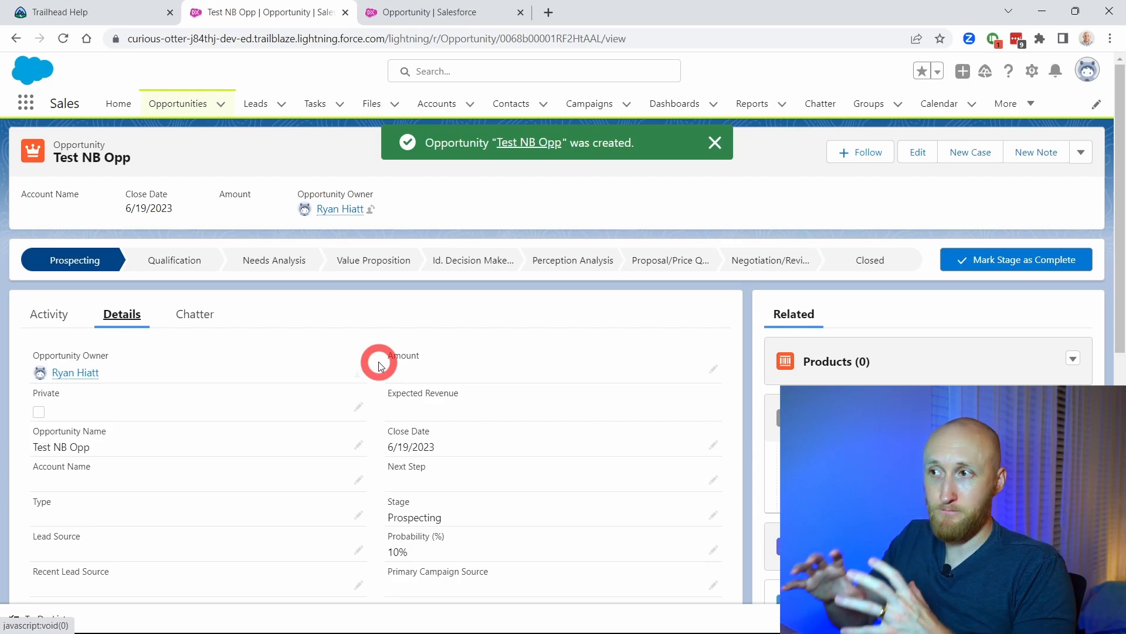
pyautogui.scroll(-3, 376, 358)
pyautogui.scroll(3, 364, 317)
pyautogui.scroll(-1, 385, 270)
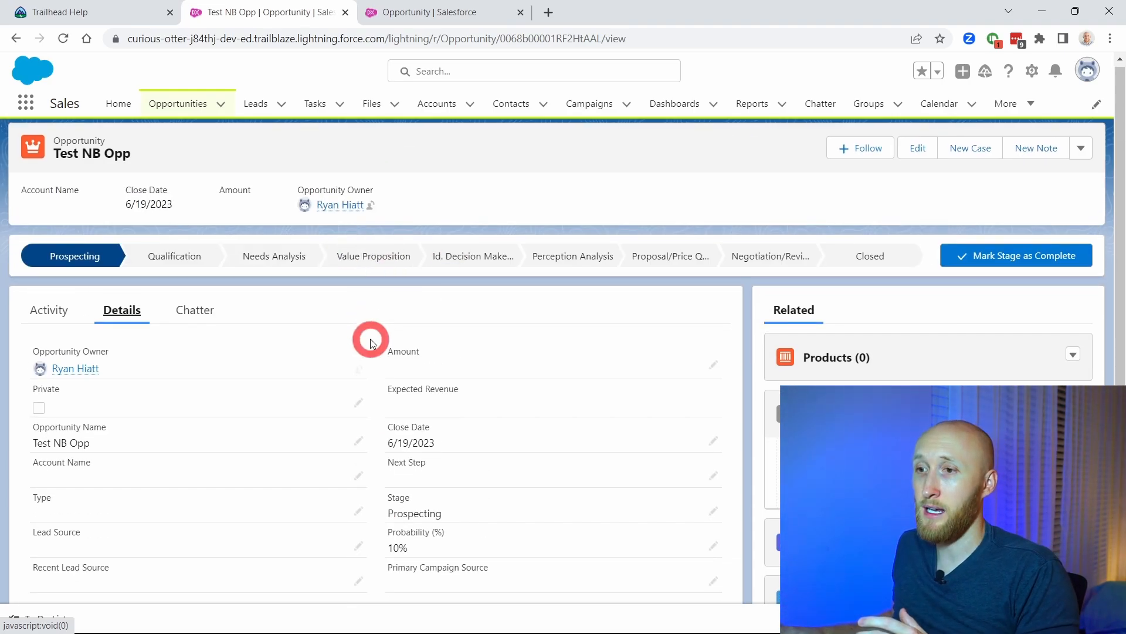
pyautogui.scroll(-2, 370, 334)
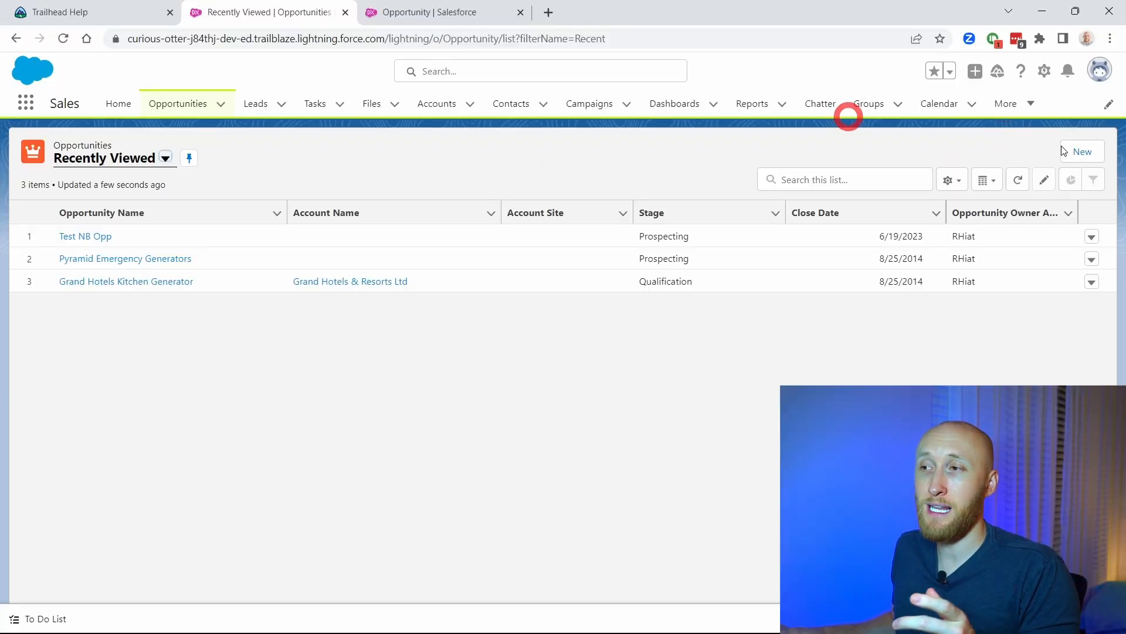
# Step: Create a Renewal opportunity named Test Renewal with close date 6/28/2023 and stage Perception Analysis, and save it
pyautogui.click(1069, 154)
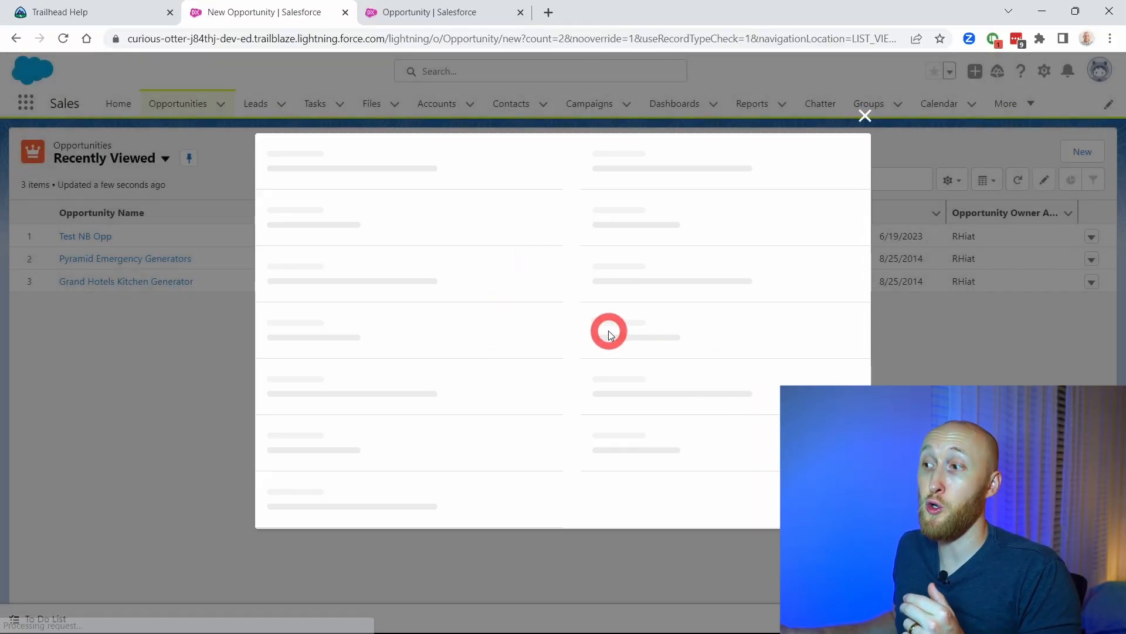
pyautogui.click(586, 269)
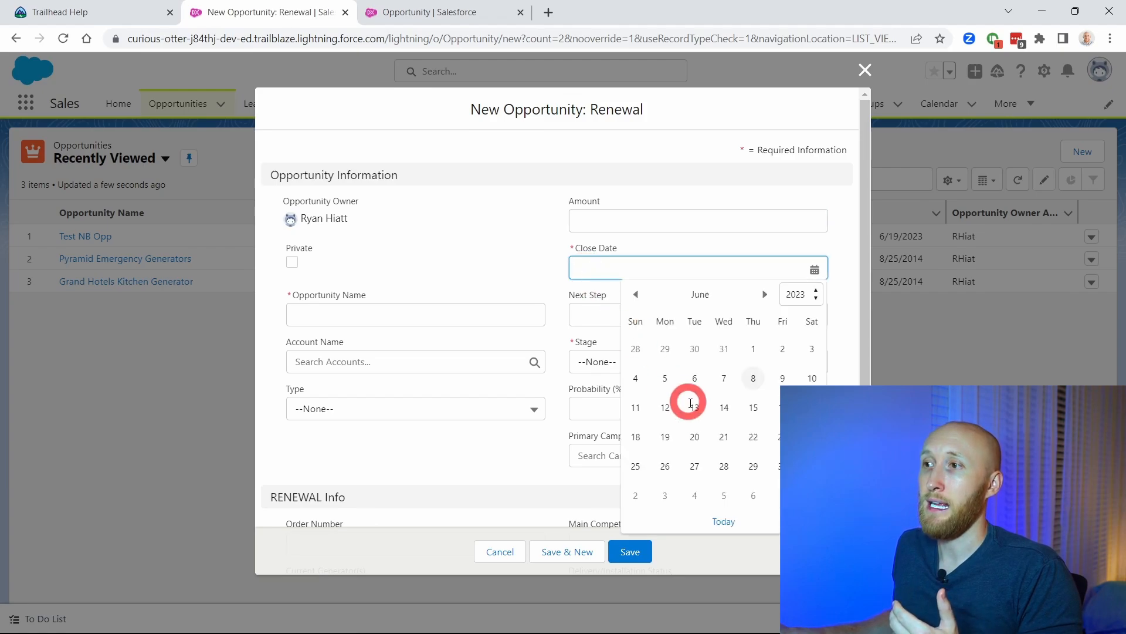
pyautogui.click(724, 467)
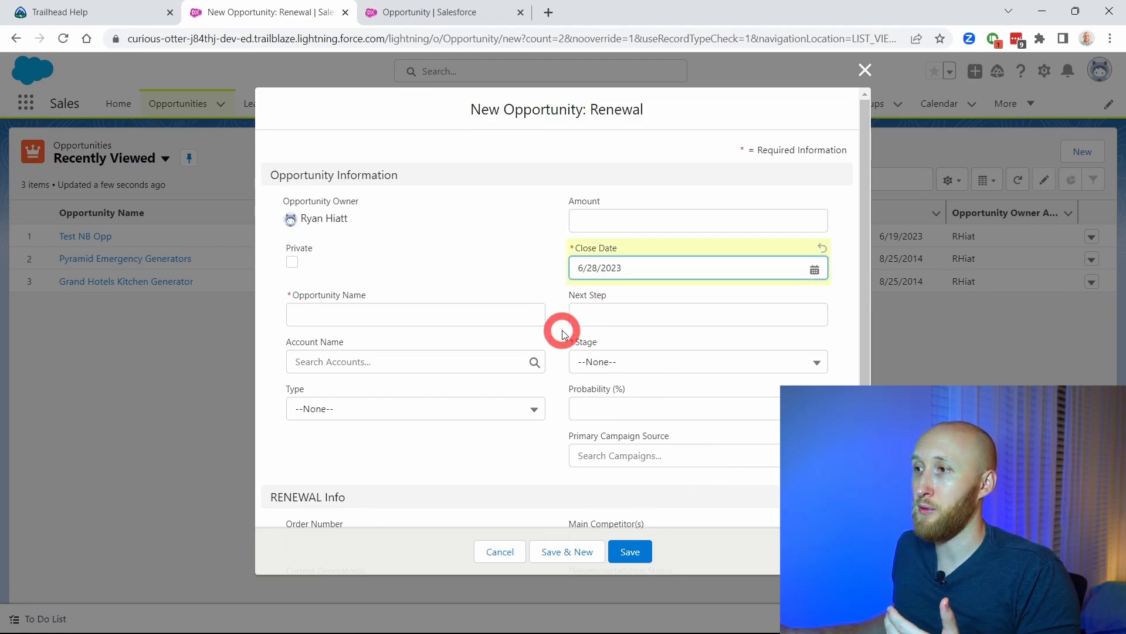
pyautogui.click(510, 312)
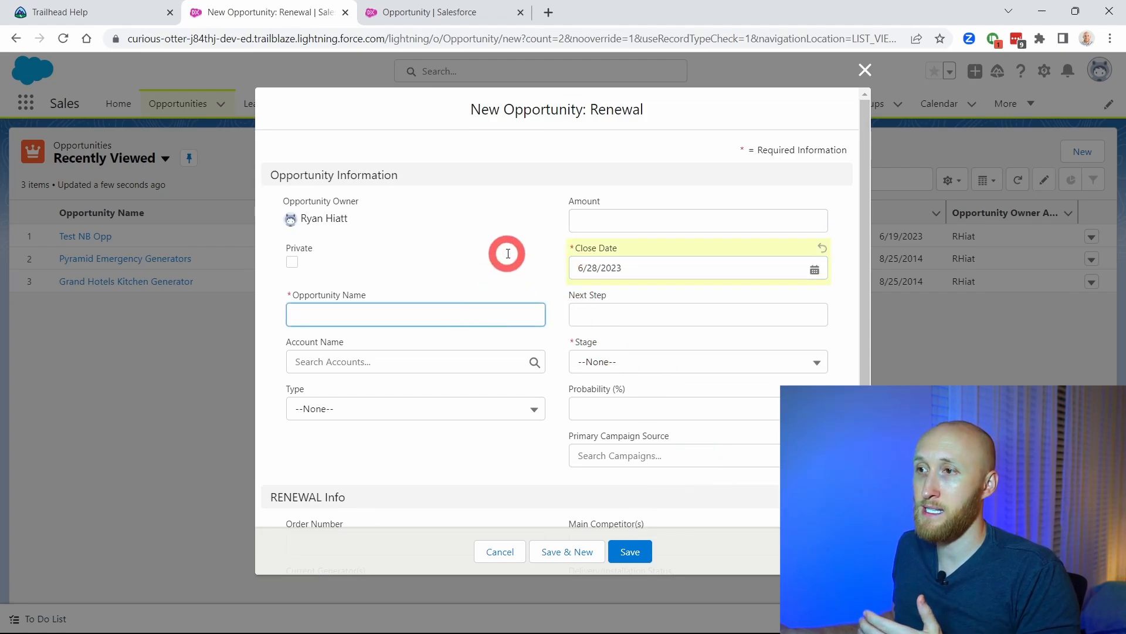
pyautogui.write('Test Renewal')
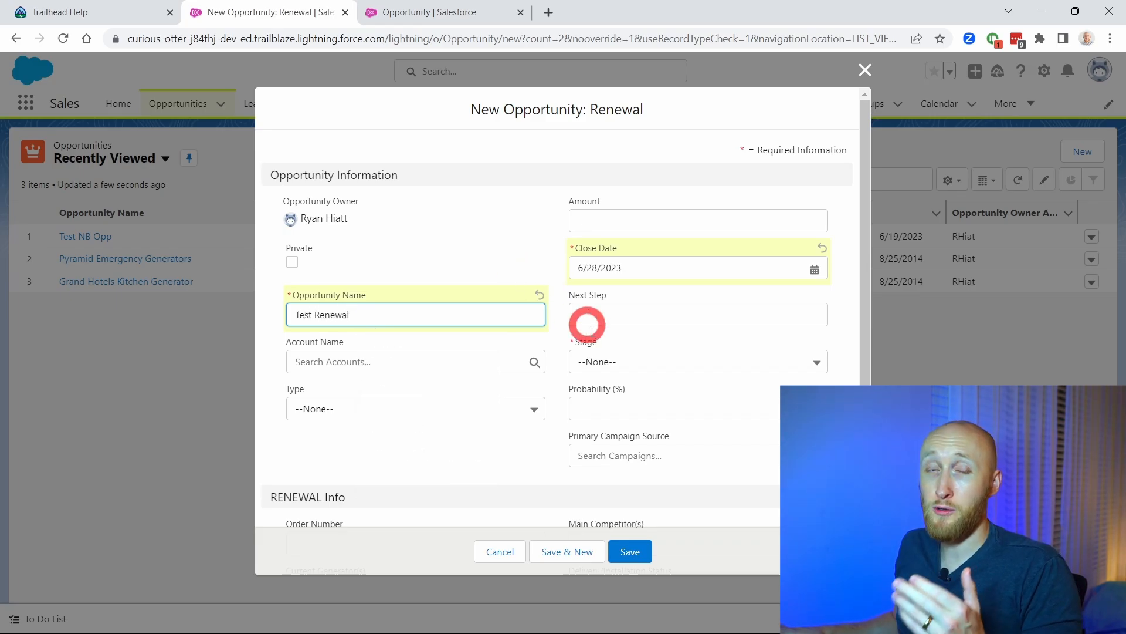
pyautogui.click(608, 360)
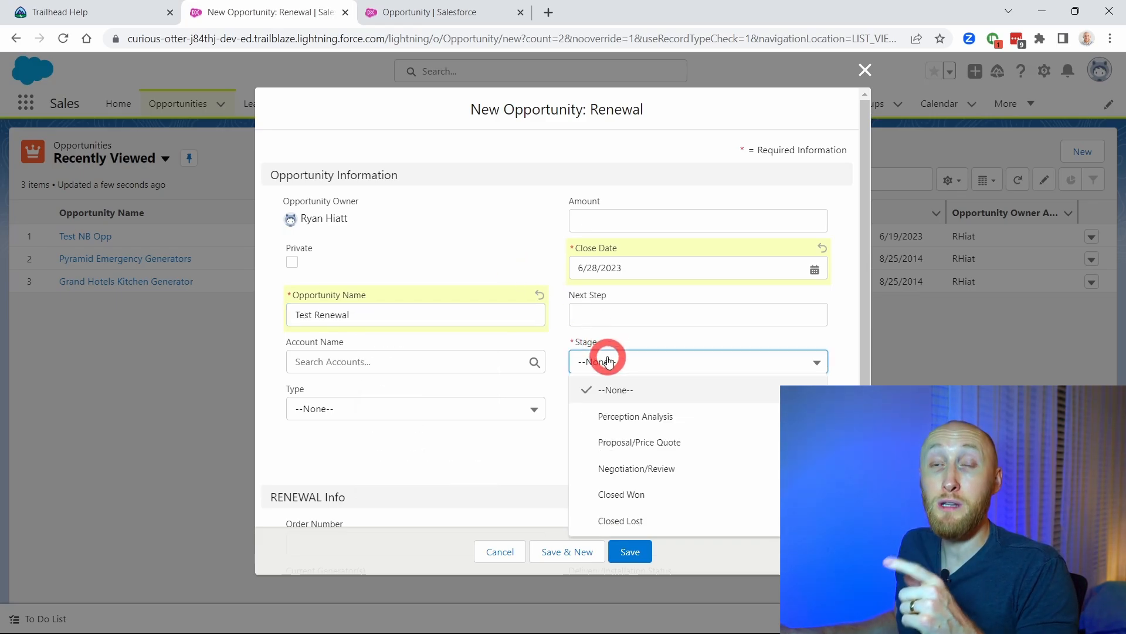
pyautogui.scroll(-3, 505, 414)
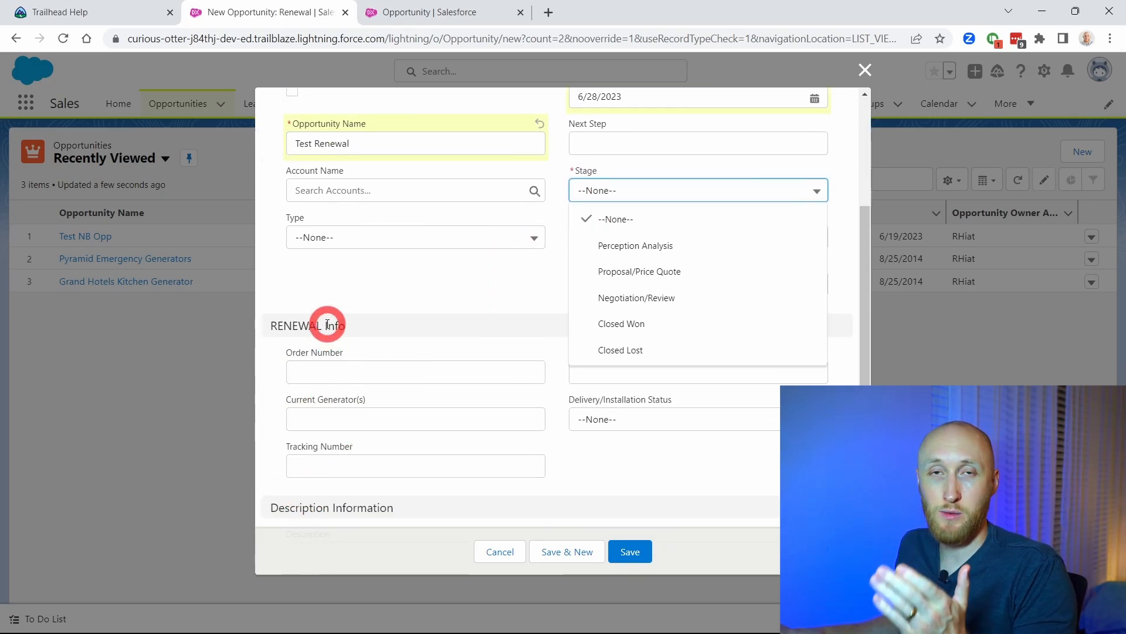
pyautogui.scroll(3, 478, 309)
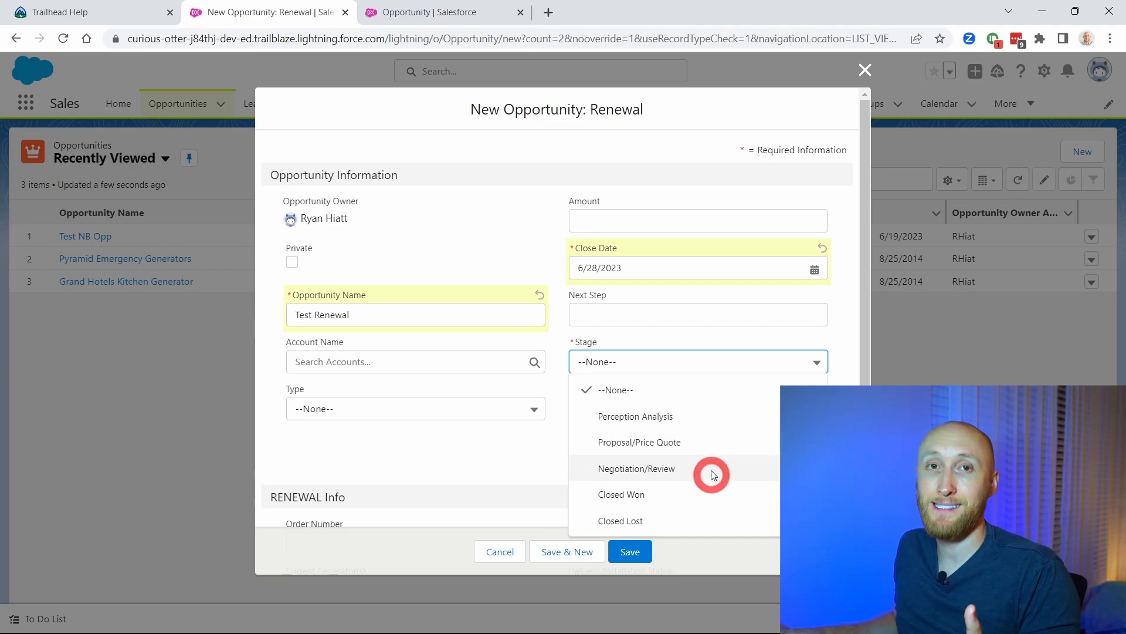
pyautogui.click(704, 421)
pyautogui.click(638, 550)
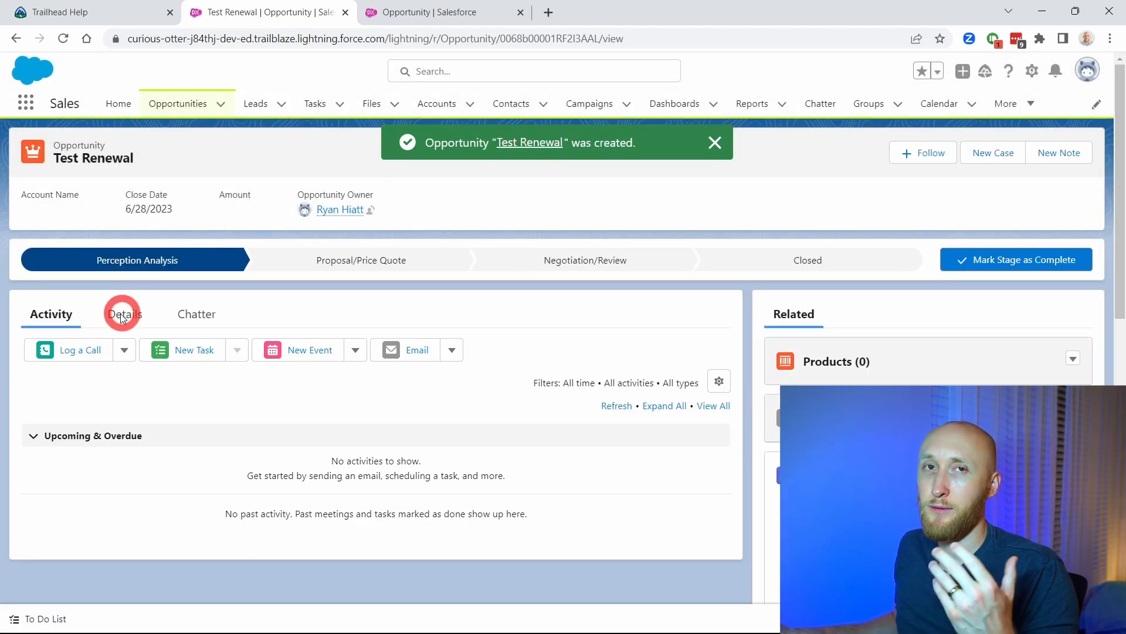
# Step: Examine the Test Renewal opportunity's details, including the RENEWAL Info section, to check the Renewal page layout
pyautogui.click(120, 316)
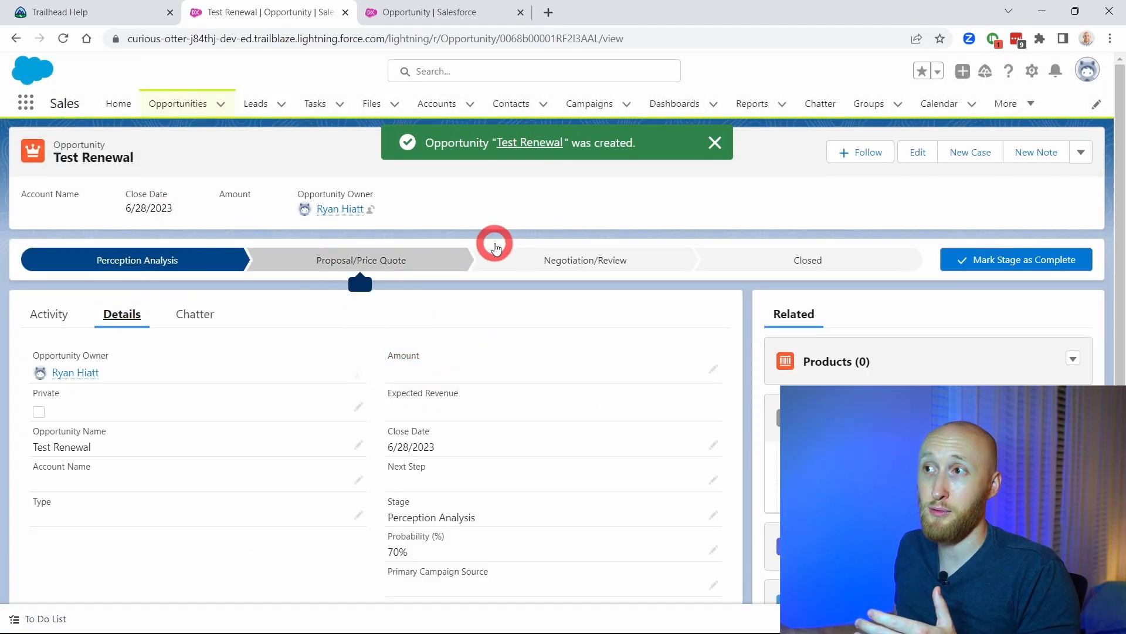
pyautogui.scroll(-3, 372, 336)
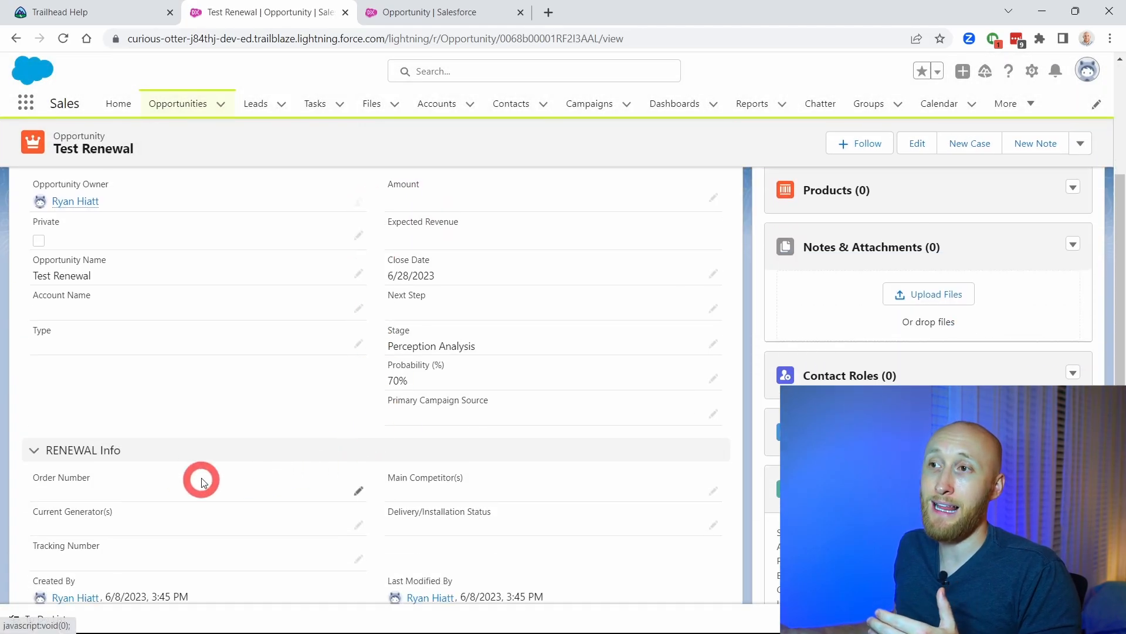